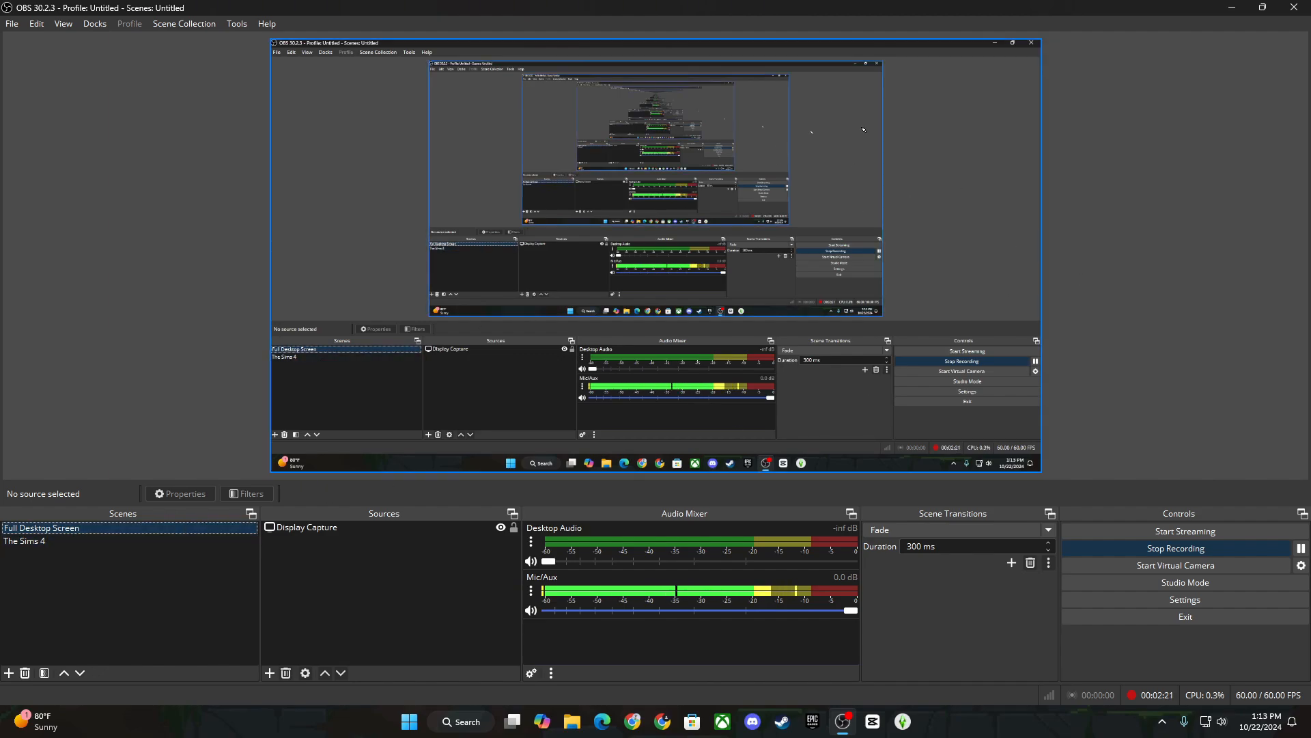
# Switch between The Sims 4 and Full Desktop Screen scenes, select Display Capture, then open Mic/Aux options.
pyautogui.click(15, 539)
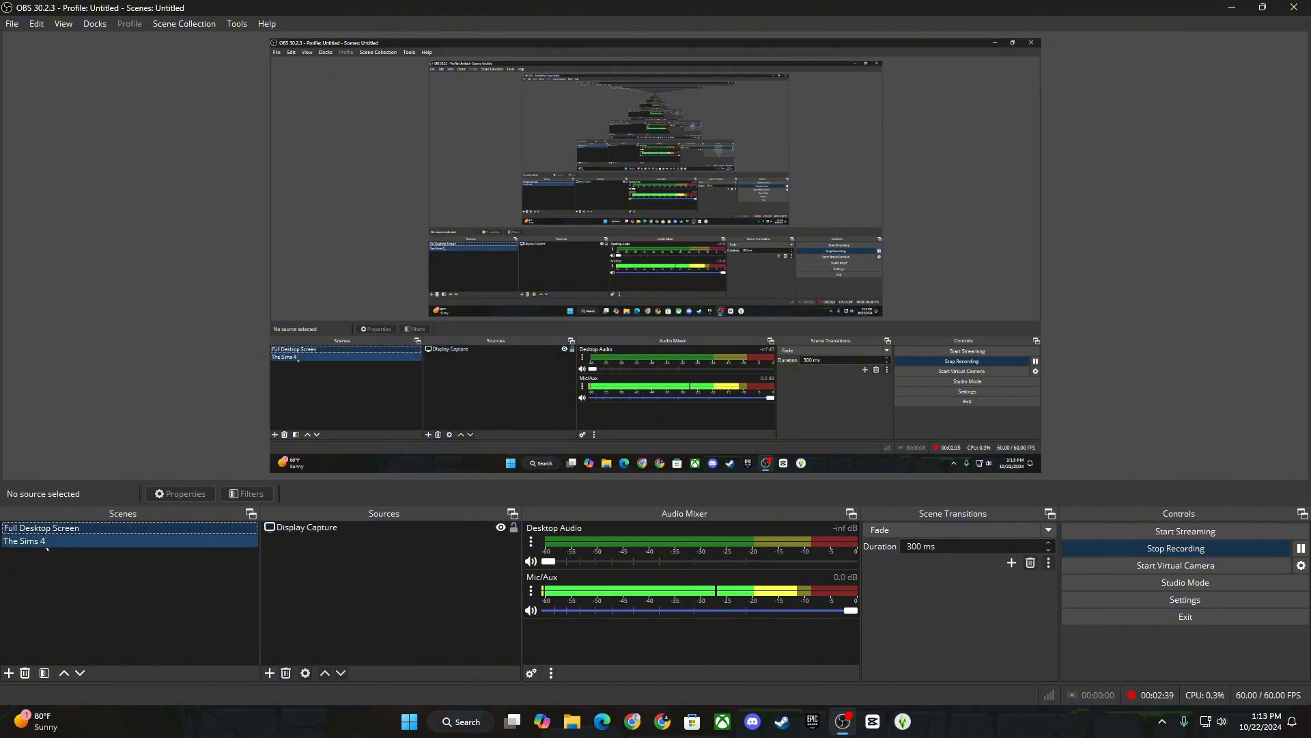
pyautogui.click(47, 529)
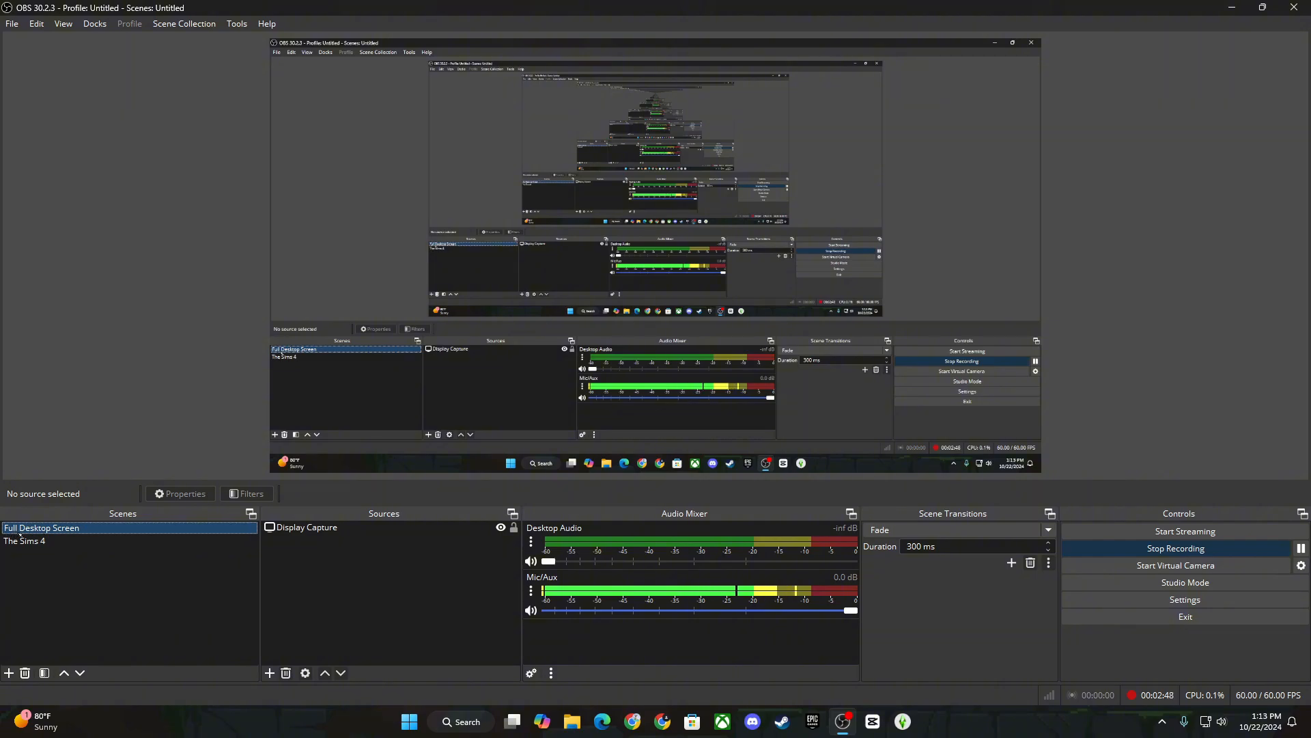
pyautogui.click(397, 528)
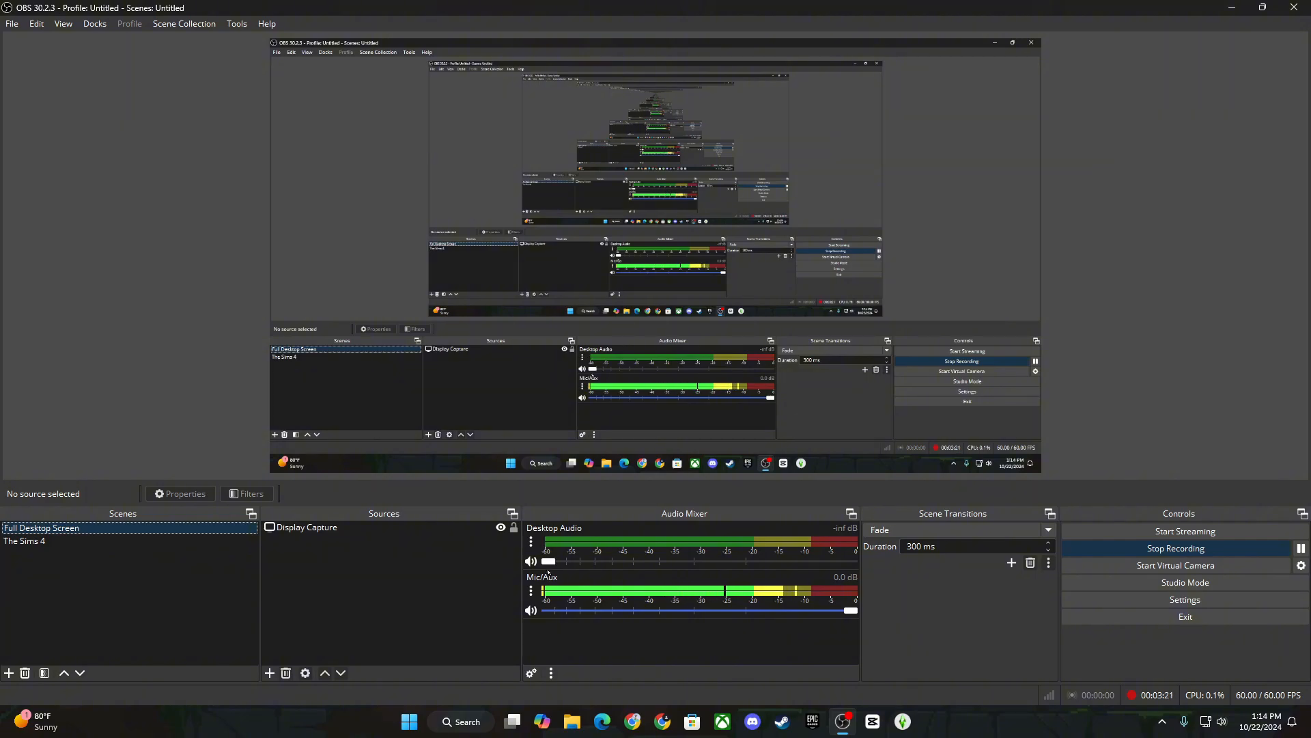
pyautogui.click(546, 562)
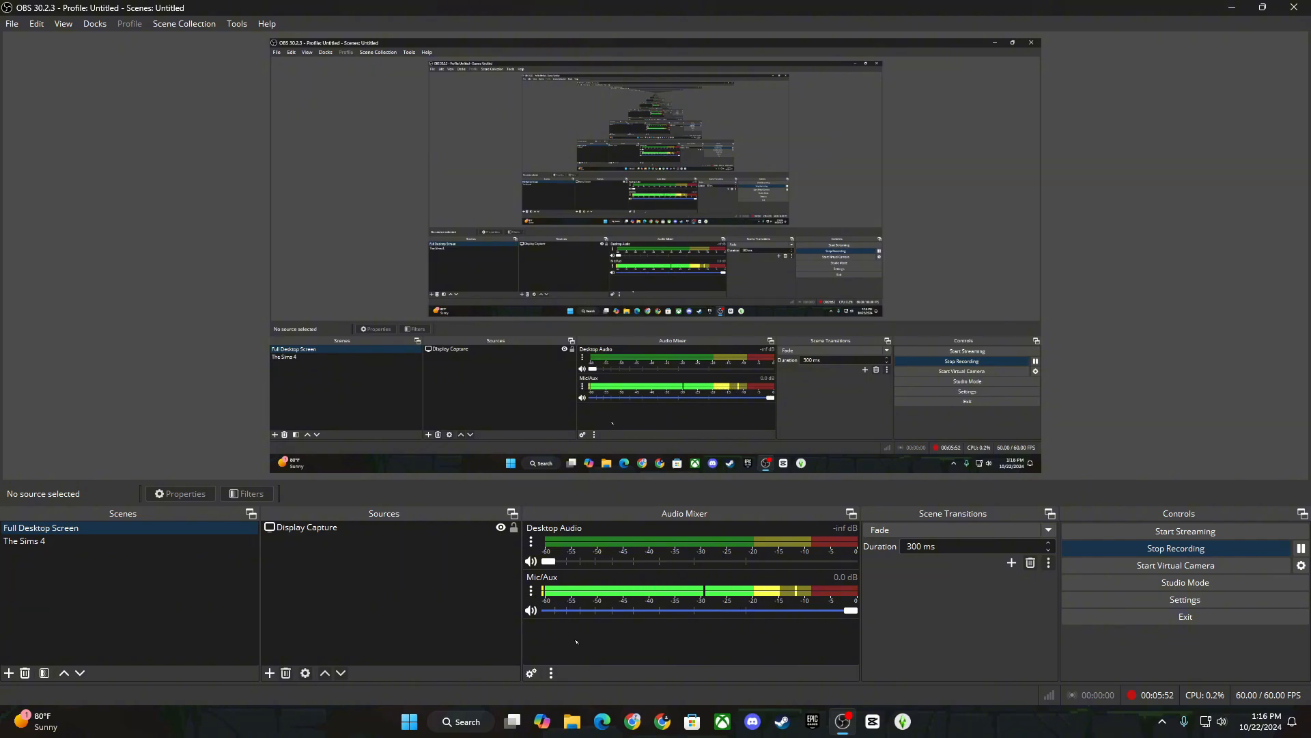
pyautogui.click(531, 590)
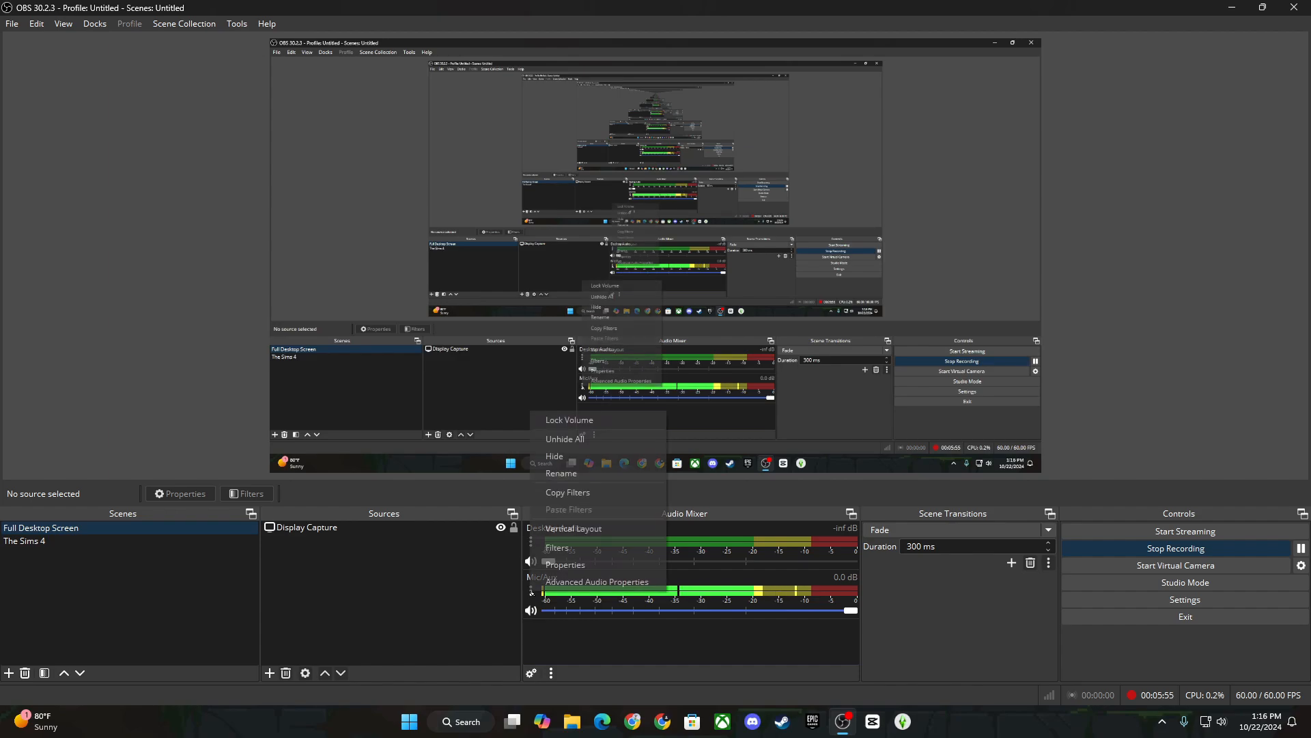
pyautogui.click(582, 564)
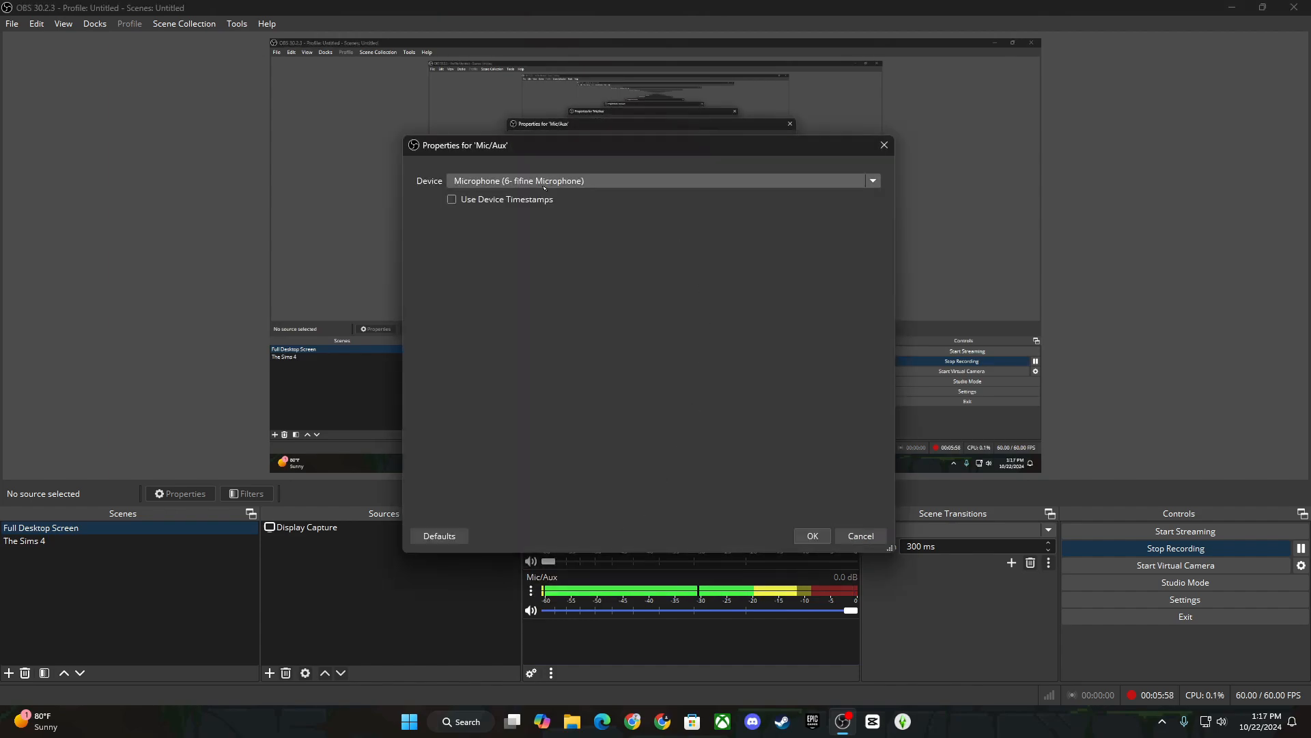
pyautogui.click(623, 181)
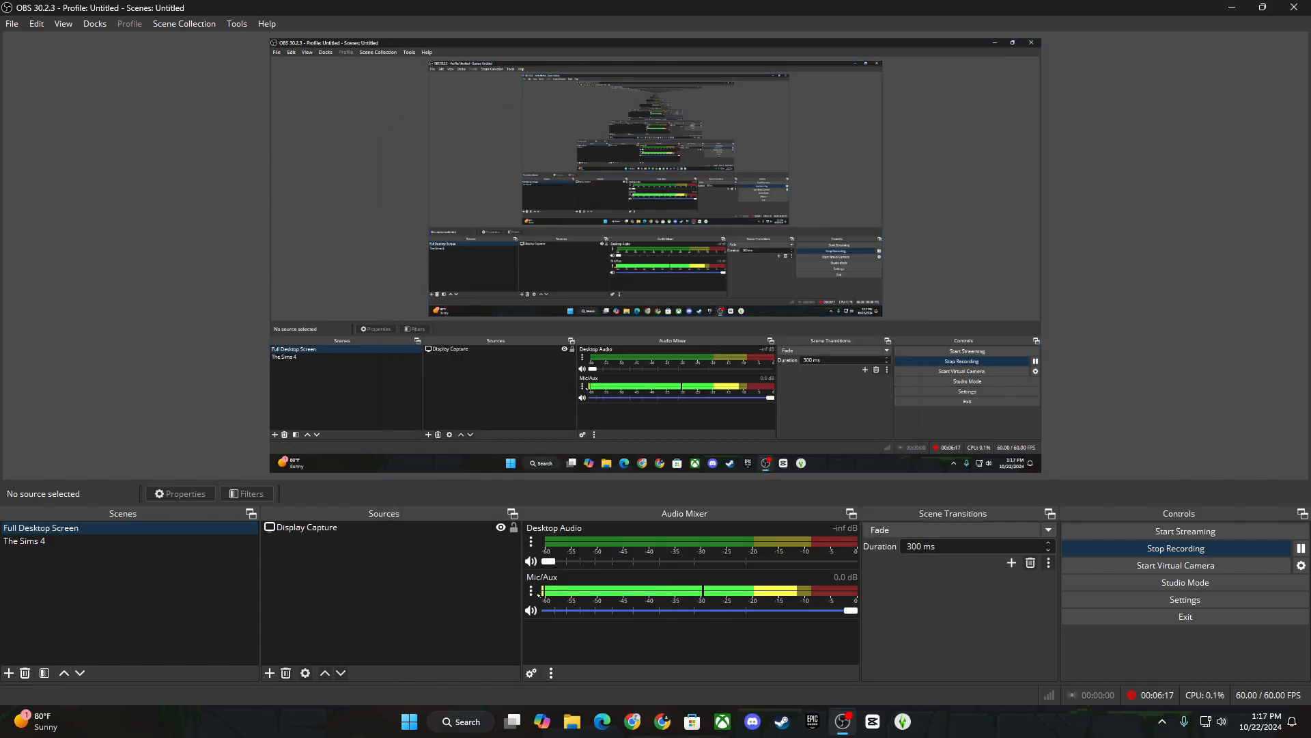
pyautogui.click(532, 590)
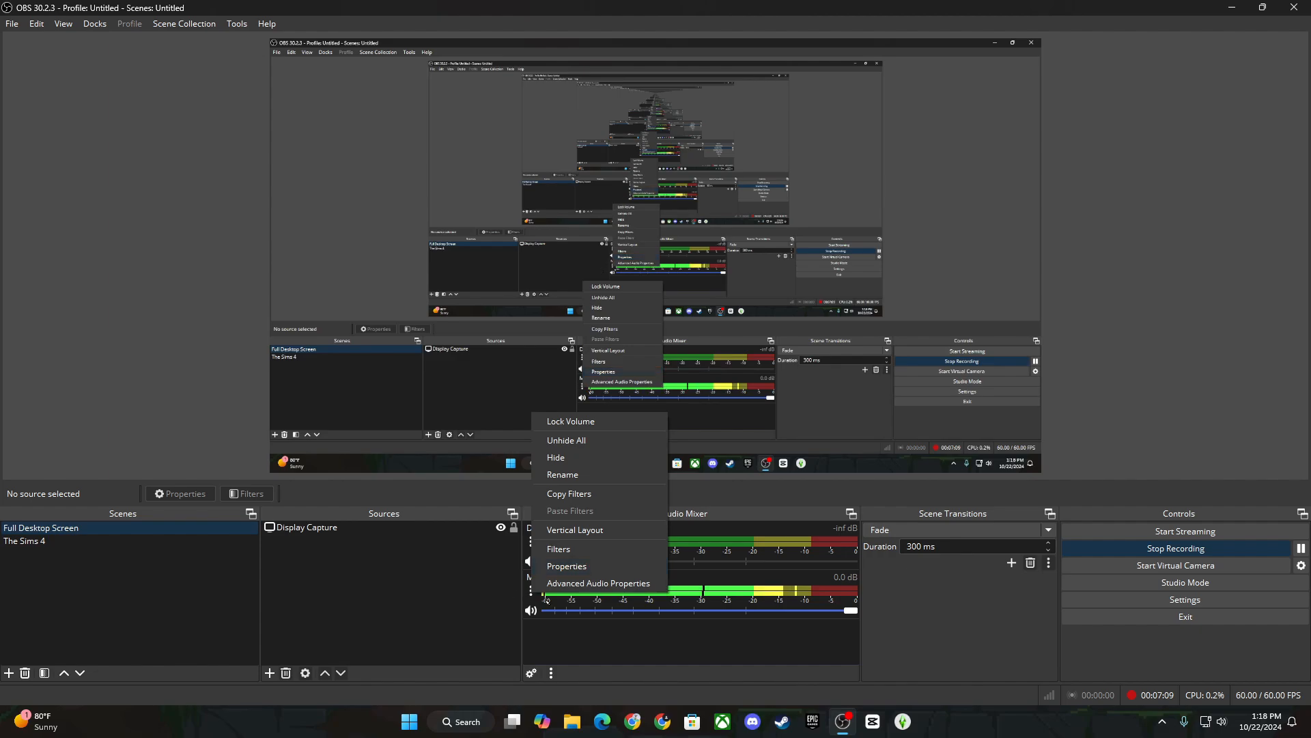
pyautogui.click(569, 549)
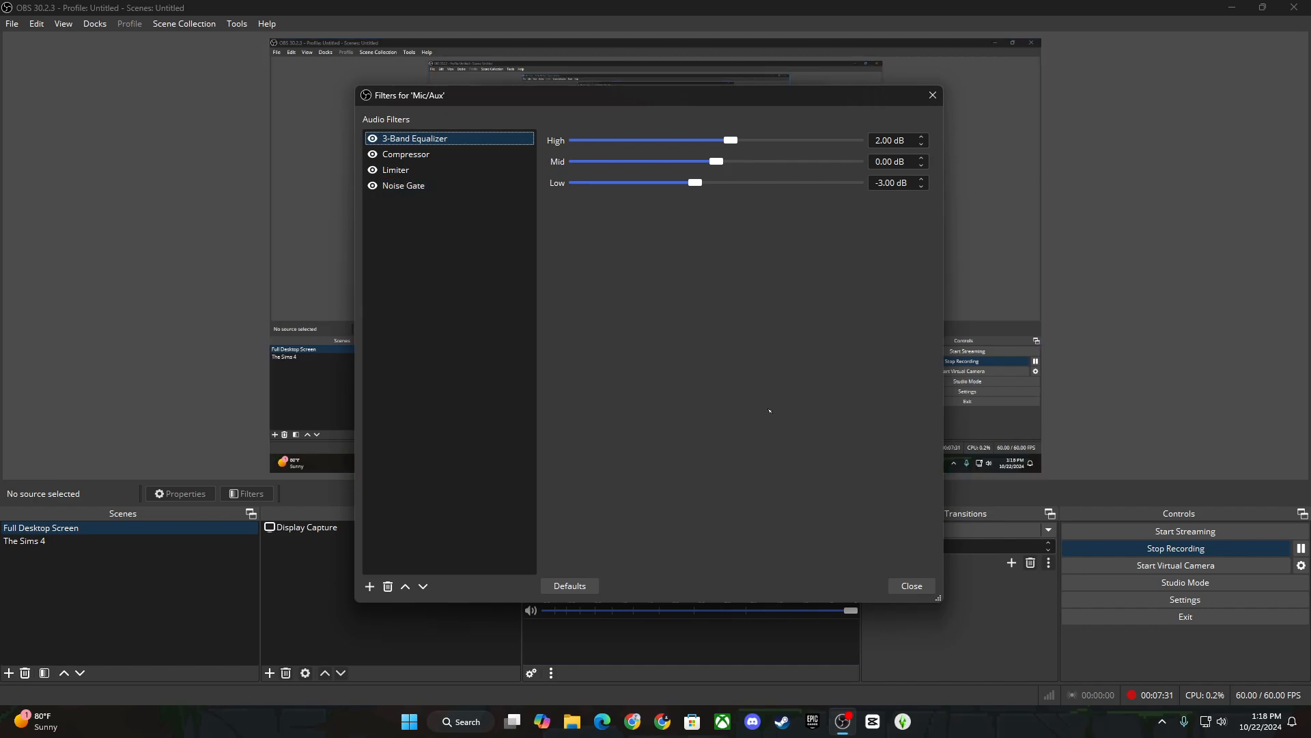
pyautogui.click(932, 95)
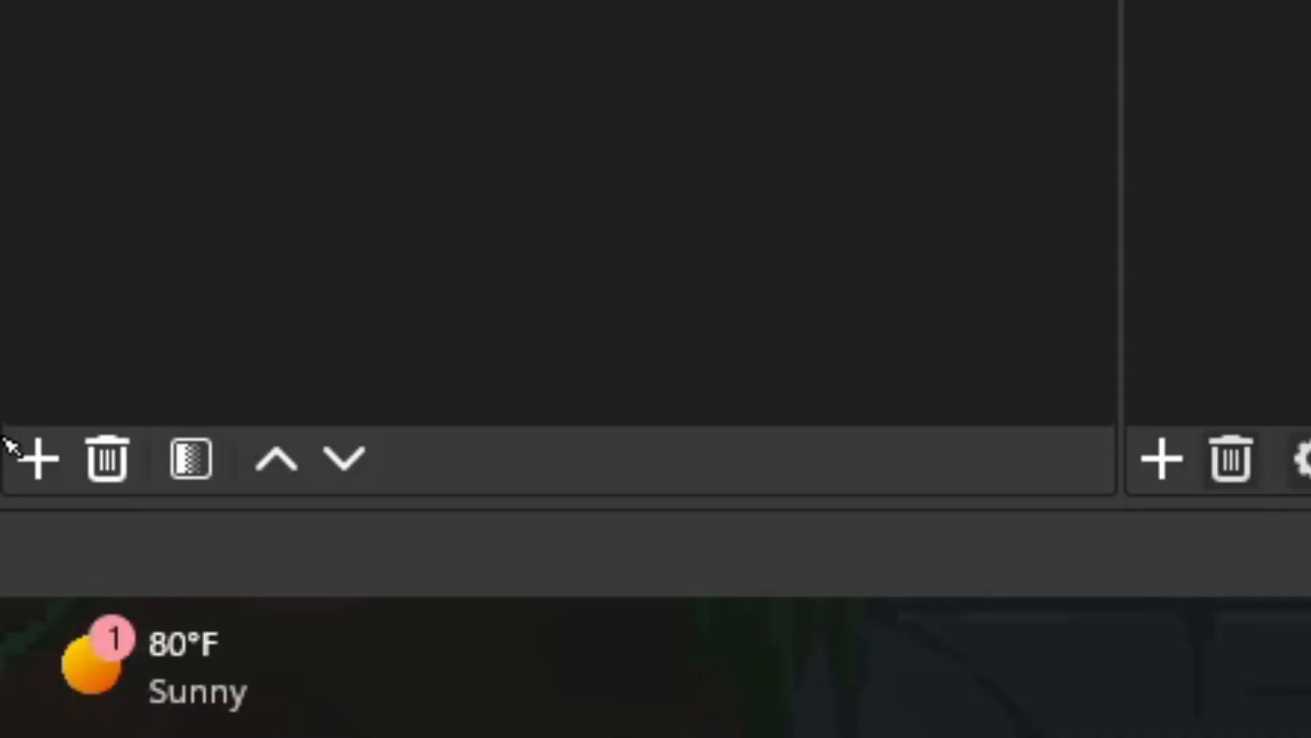
# Add a new scene and replace its default name with 'Sims 4'.
pyautogui.click(41, 448)
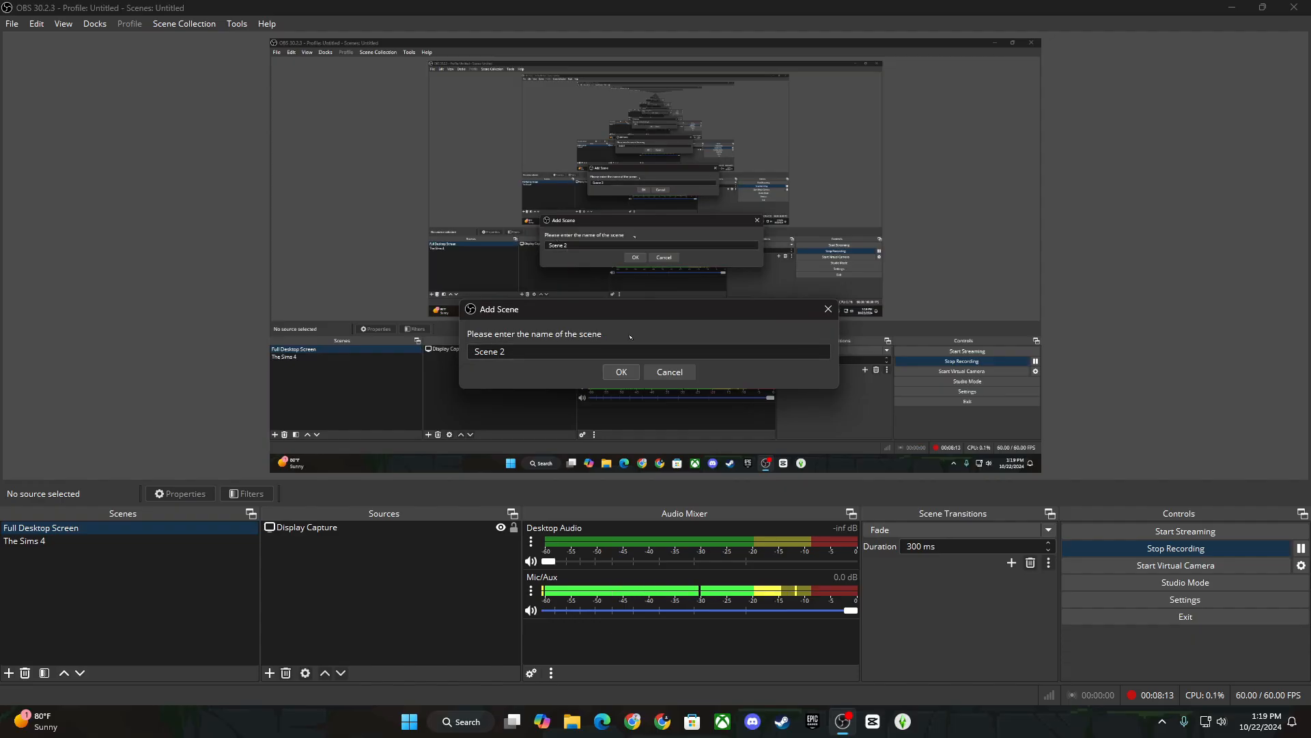
pyautogui.moveTo(528, 355); pyautogui.dragTo(399, 357)
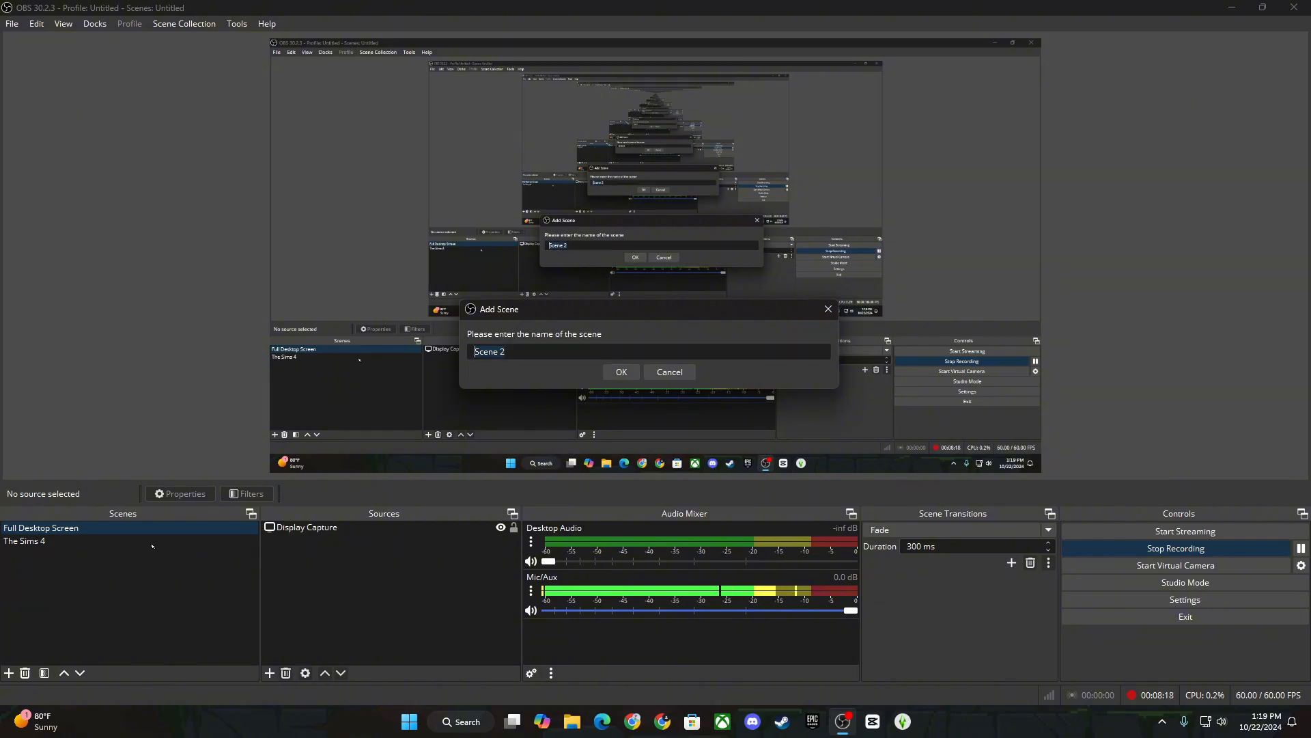
pyautogui.write('Sims 4')
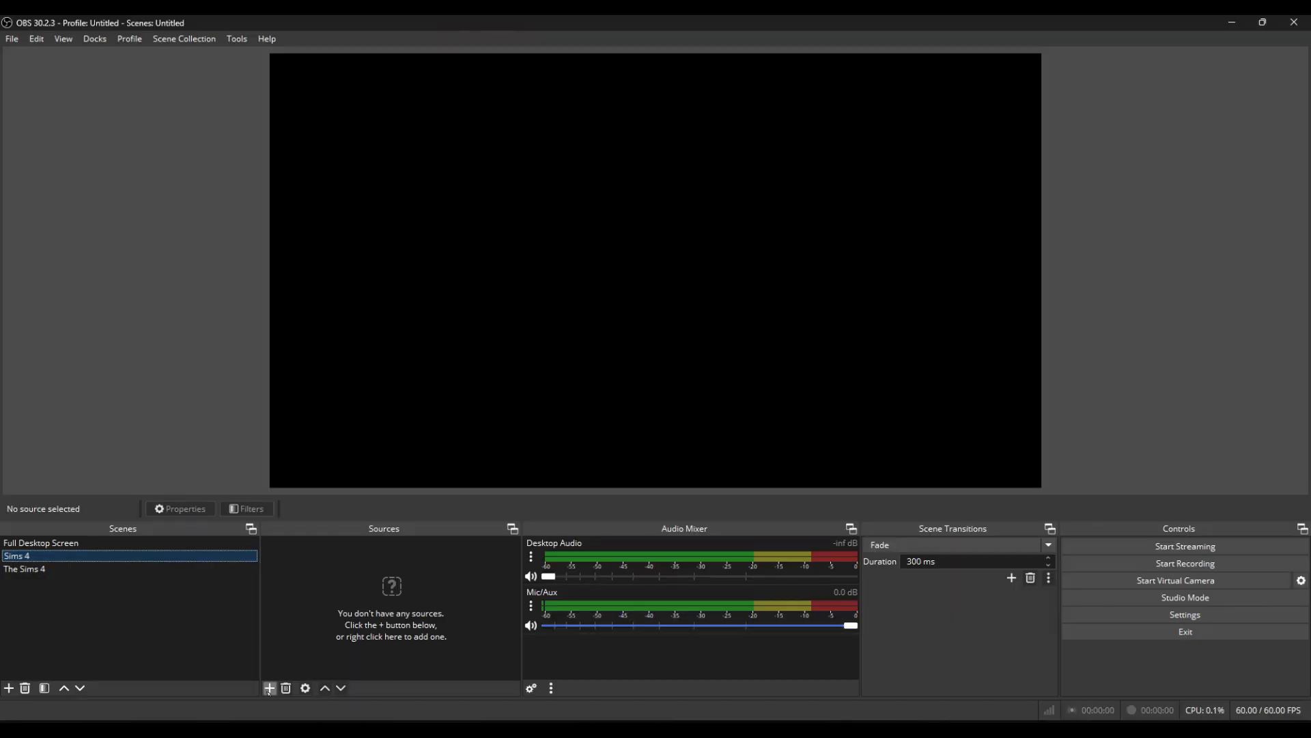
# Add a Game Capture source named 'my sims game' to the Sims 4 scene.
pyautogui.click(266, 688)
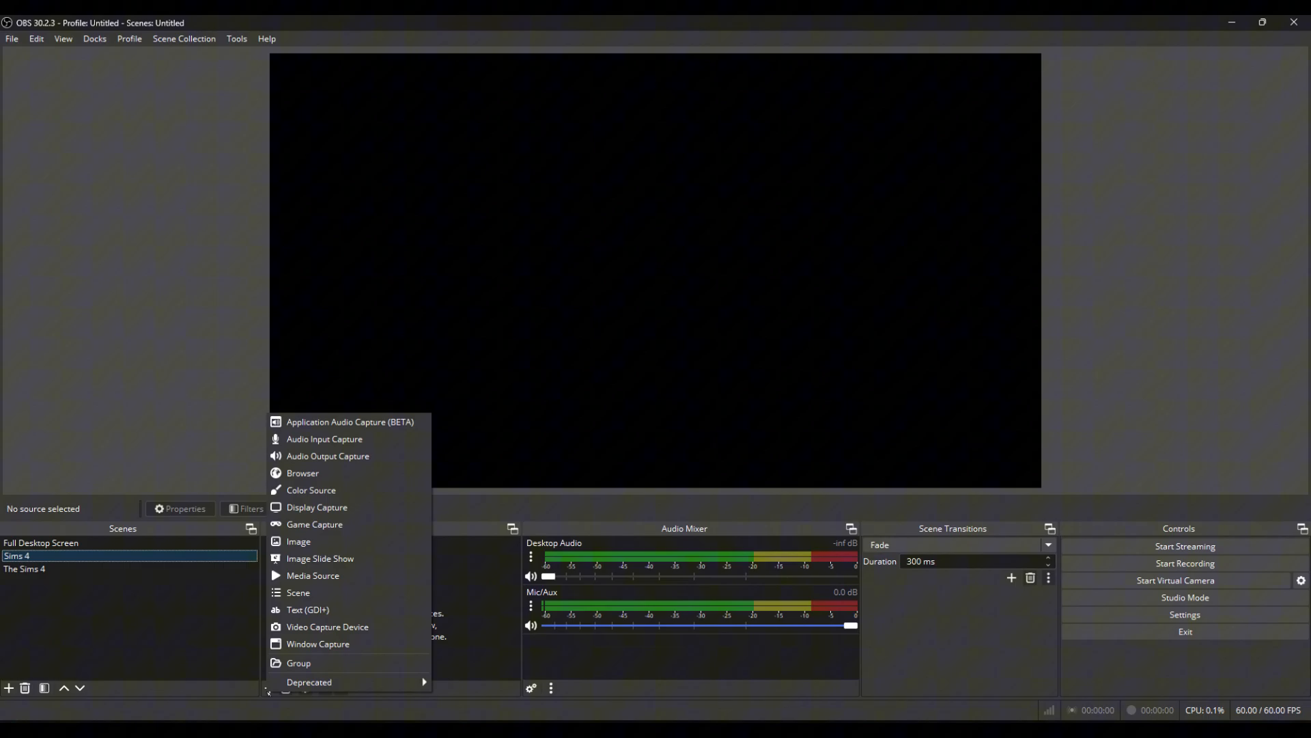
pyautogui.click(370, 524)
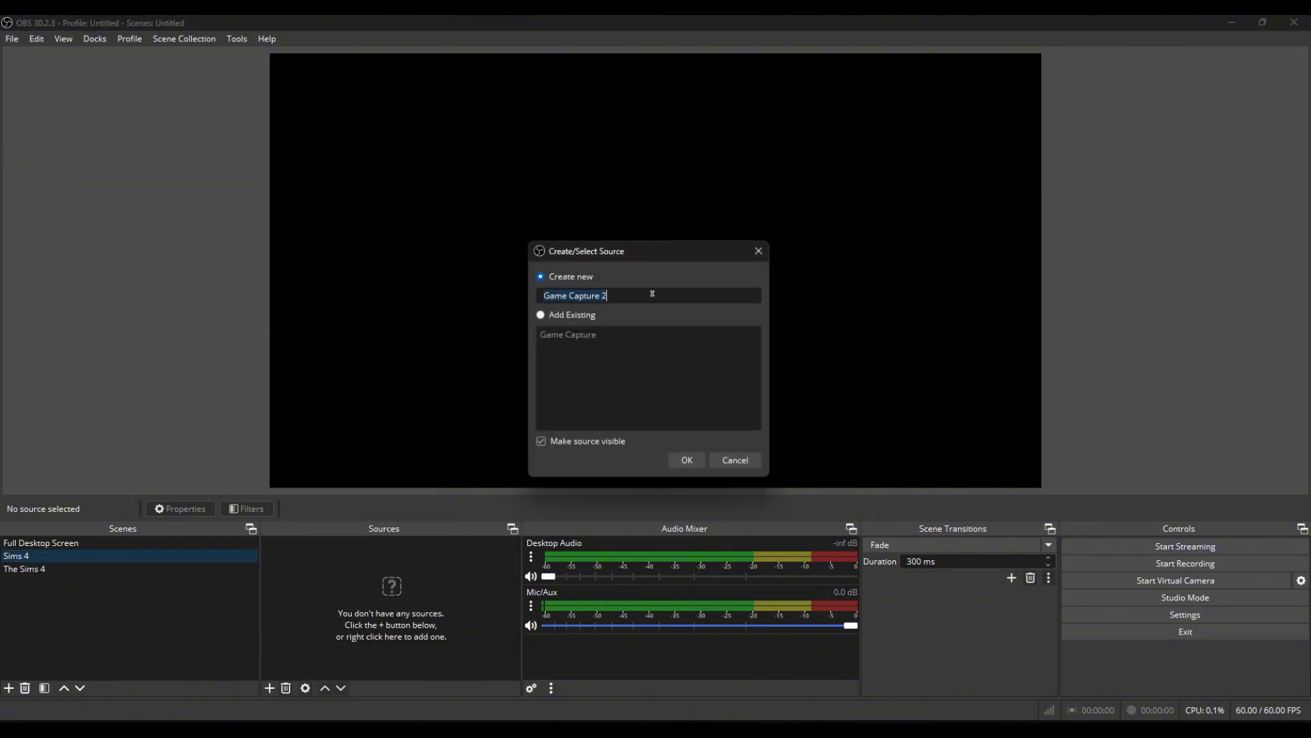
pyautogui.write('Sims 4')
pyautogui.click(687, 461)
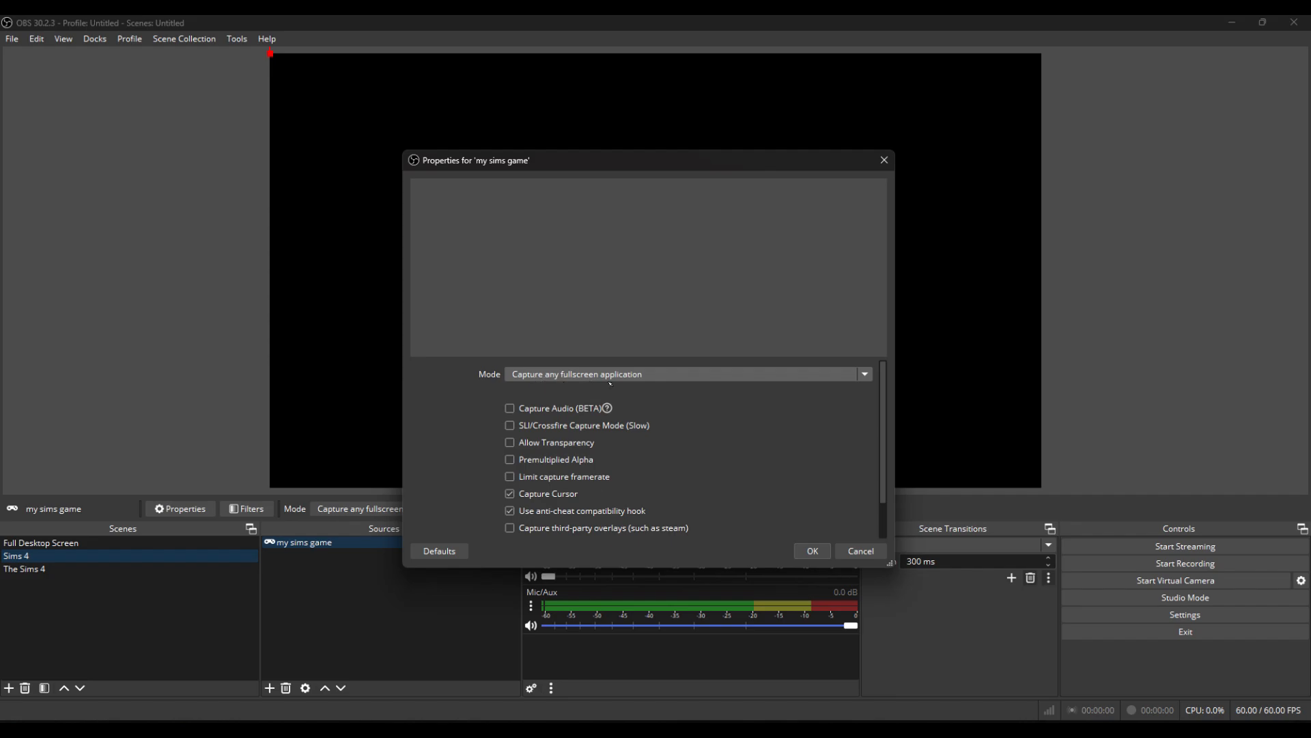
# Set the game capture Mode to Capture specific window, leaving the window unchosen.
pyautogui.click(631, 374)
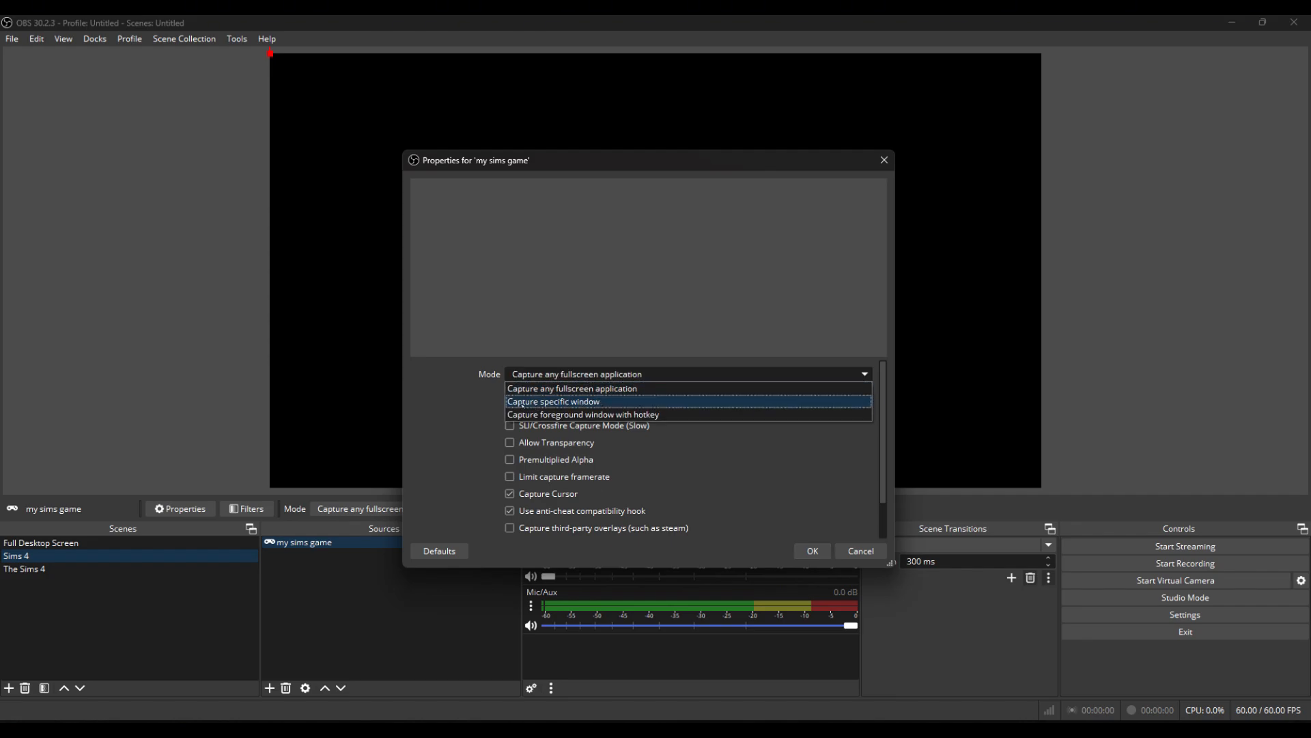
pyautogui.click(613, 402)
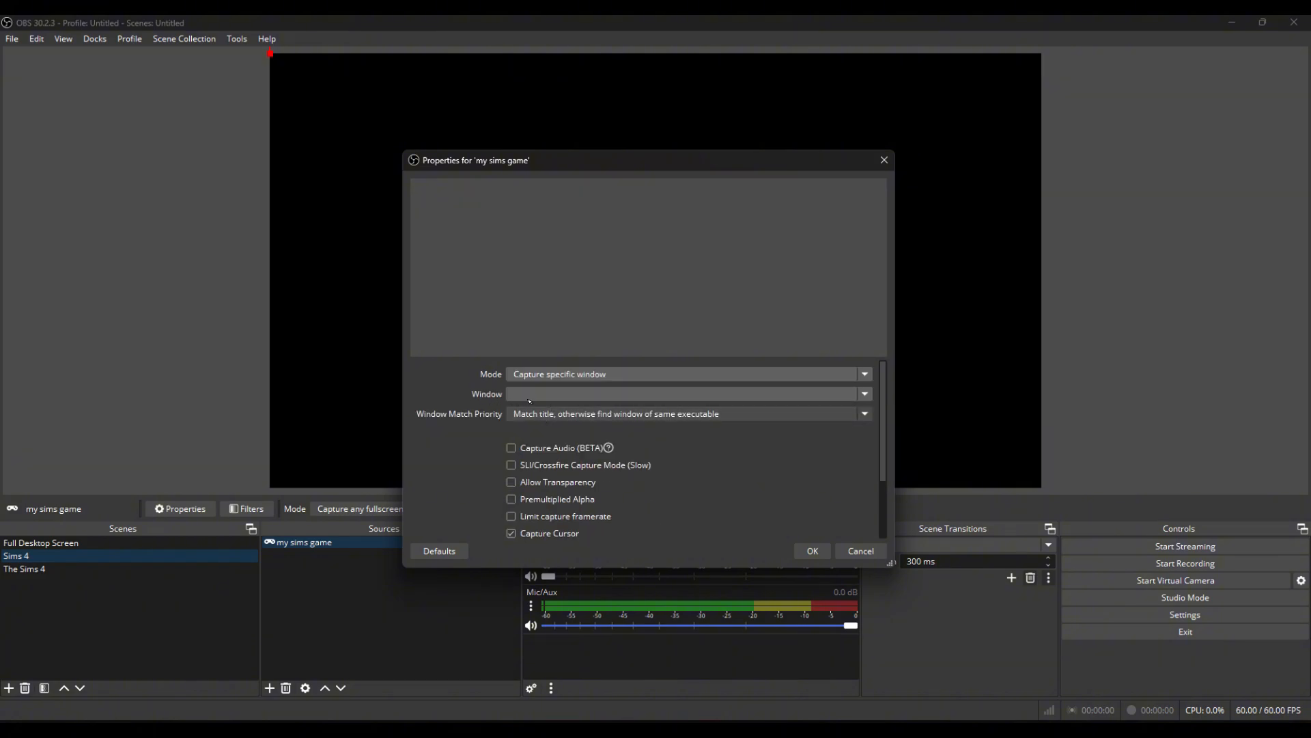
pyautogui.click(550, 394)
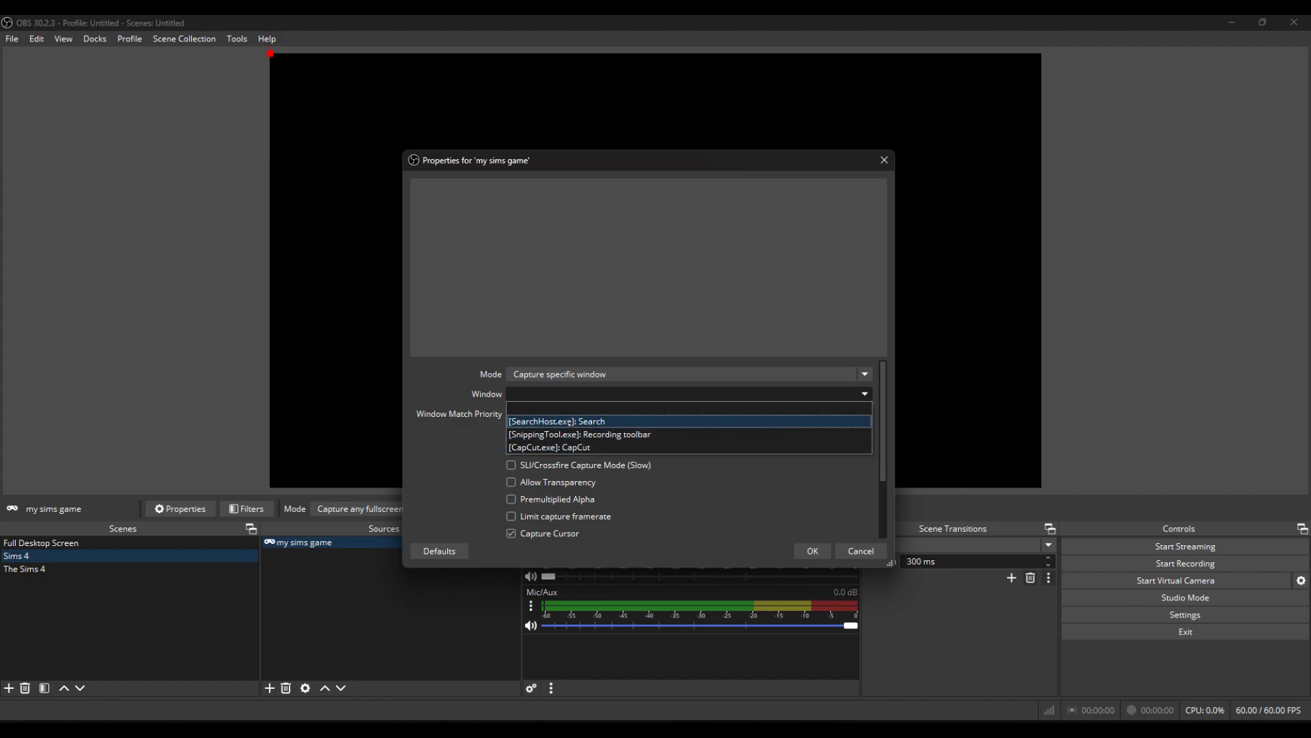
pyautogui.click(577, 401)
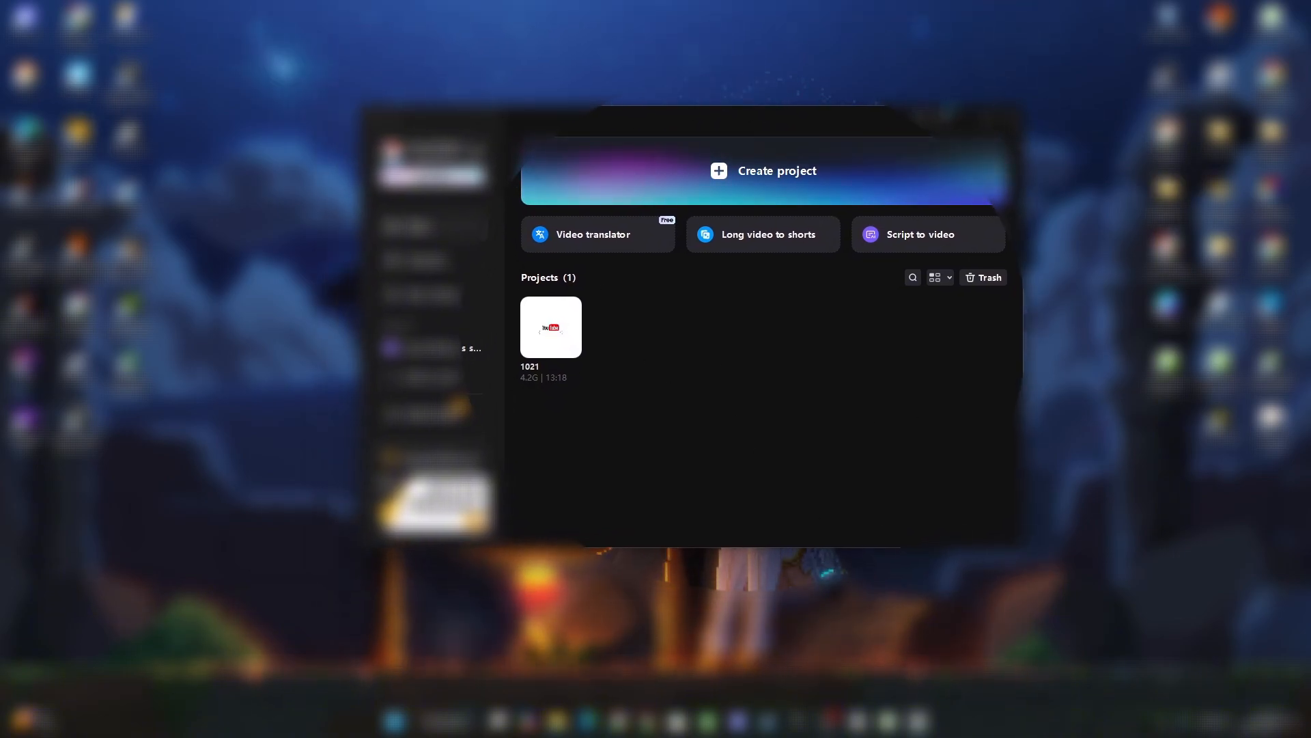
# Start a new project and import clips like intro for vid.mkv and main menu (2).mkv from Videos.
pyautogui.click(821, 188)
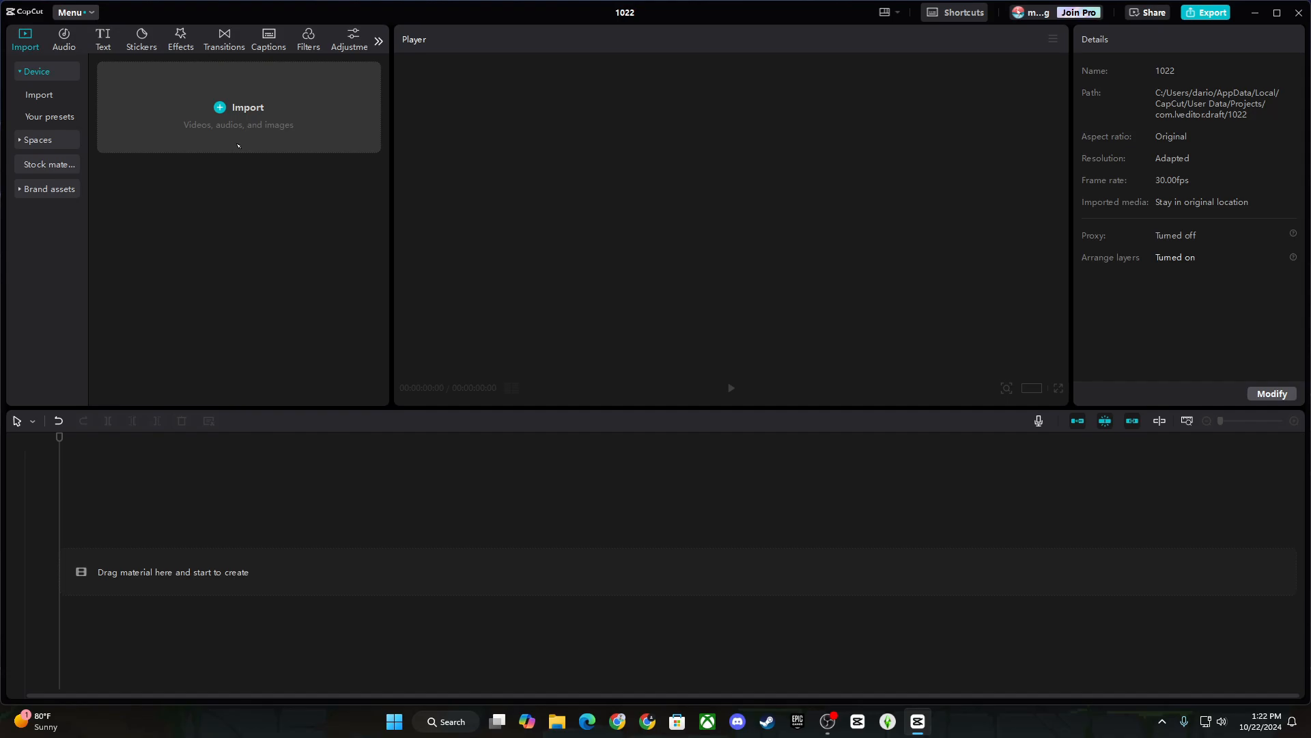
pyautogui.click(232, 104)
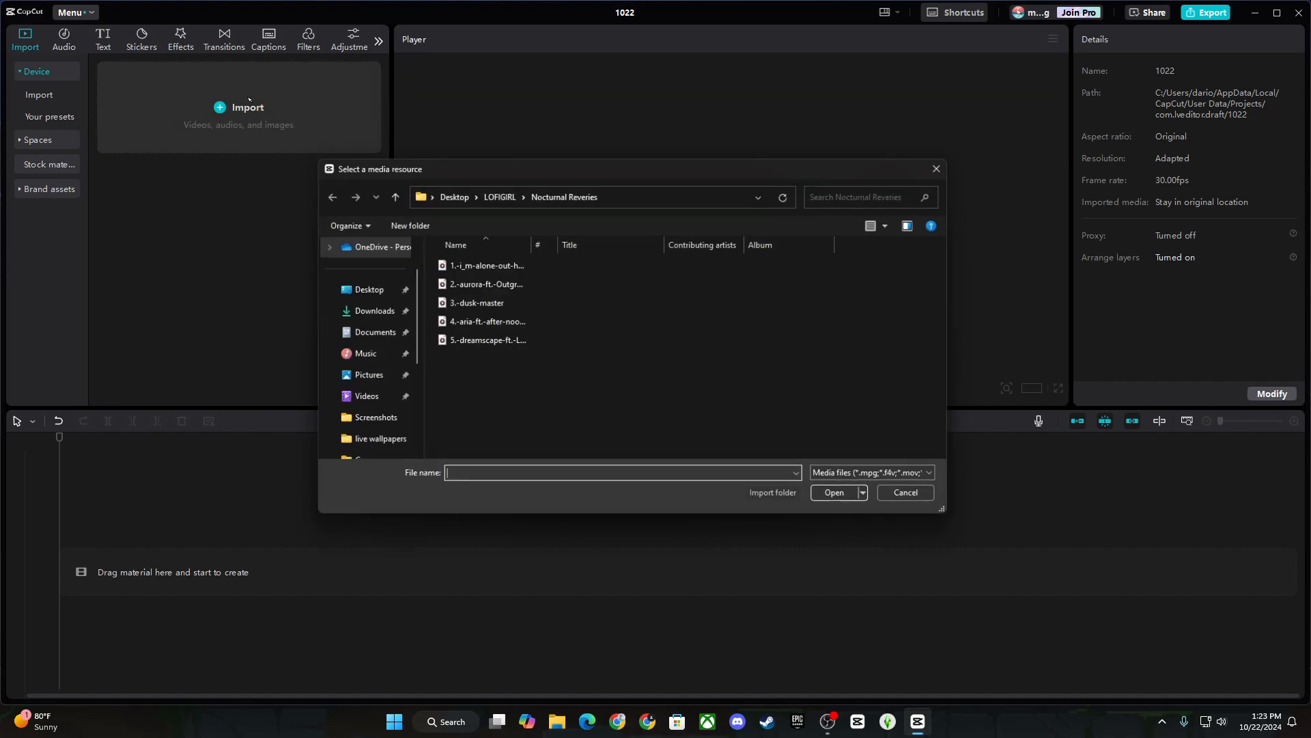
pyautogui.click(361, 399)
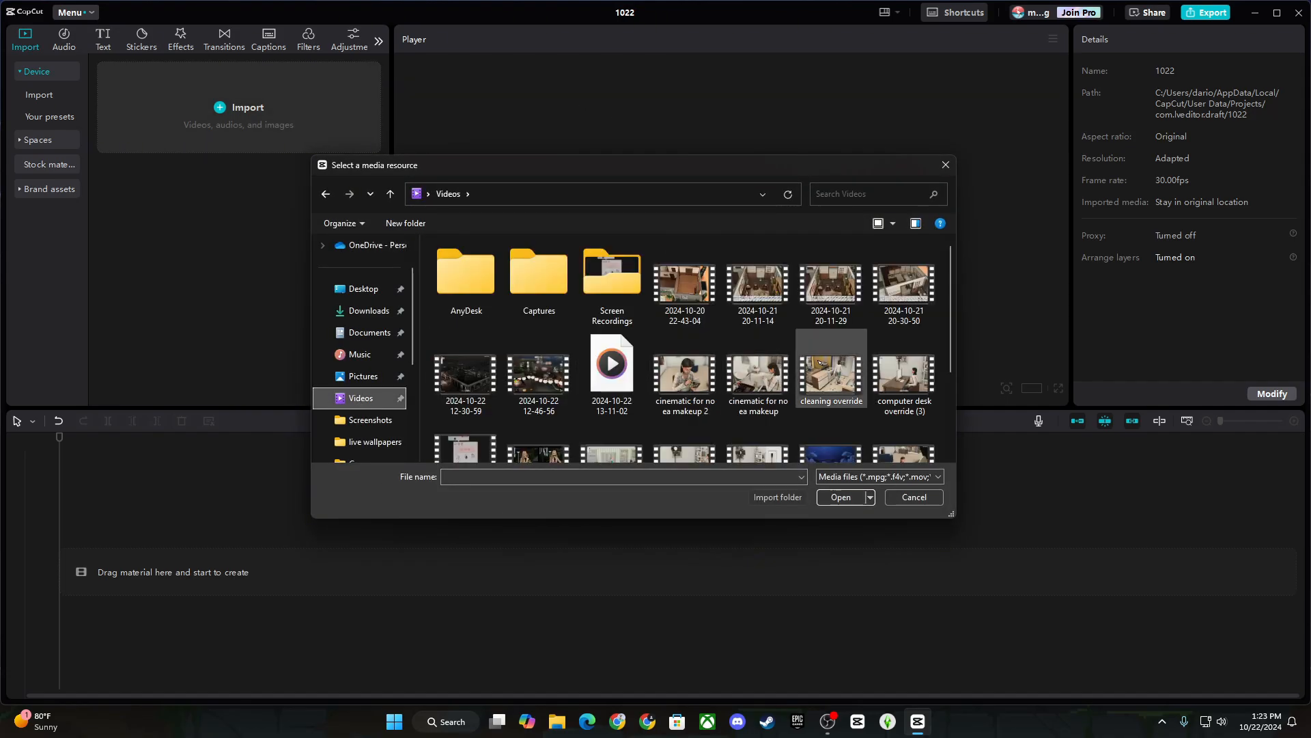
pyautogui.moveTo(958, 242); pyautogui.dragTo(963, 298)
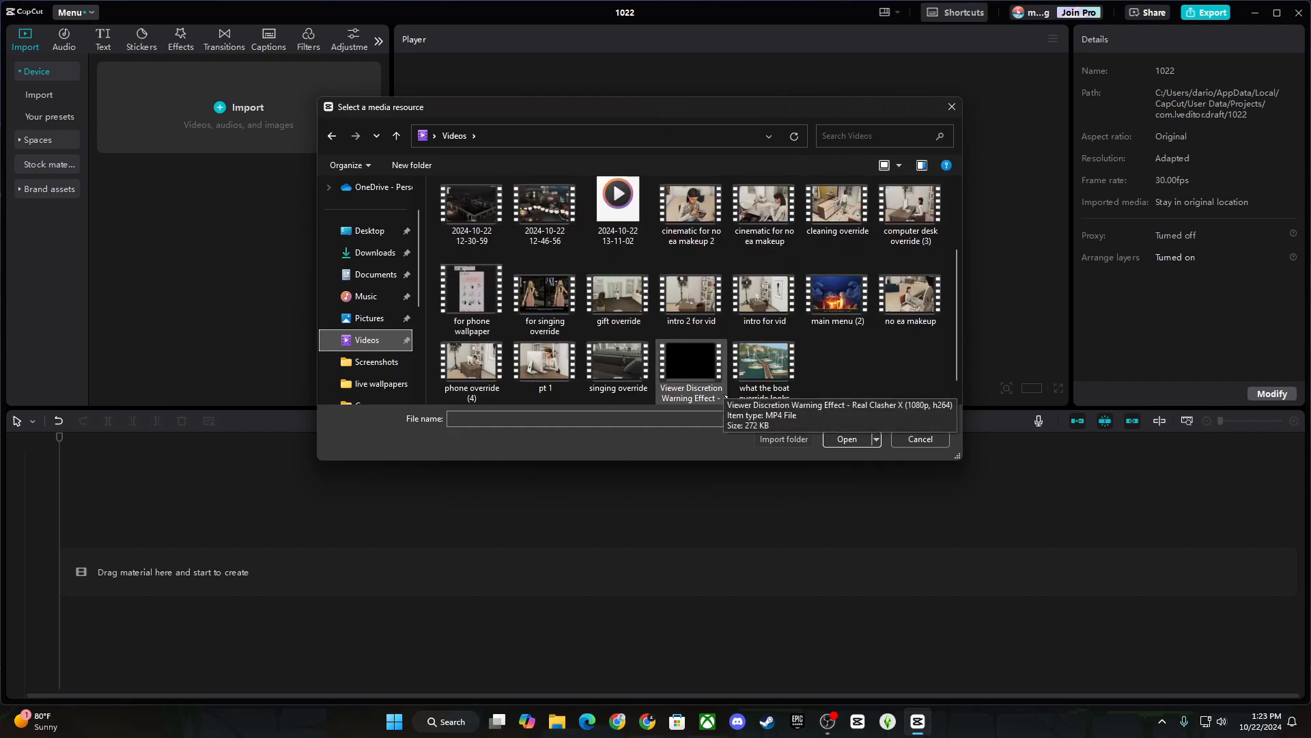
pyautogui.scroll(-1, 920, 386)
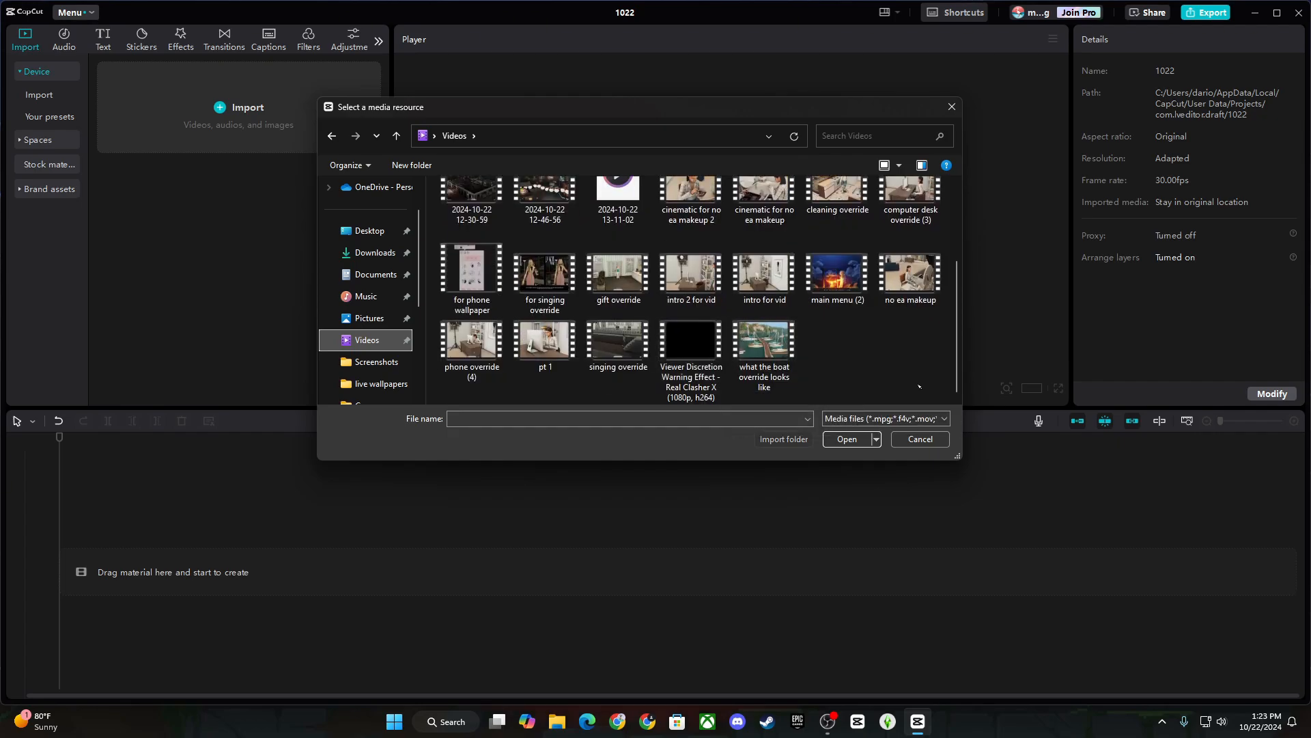
pyautogui.scroll(5, 924, 369)
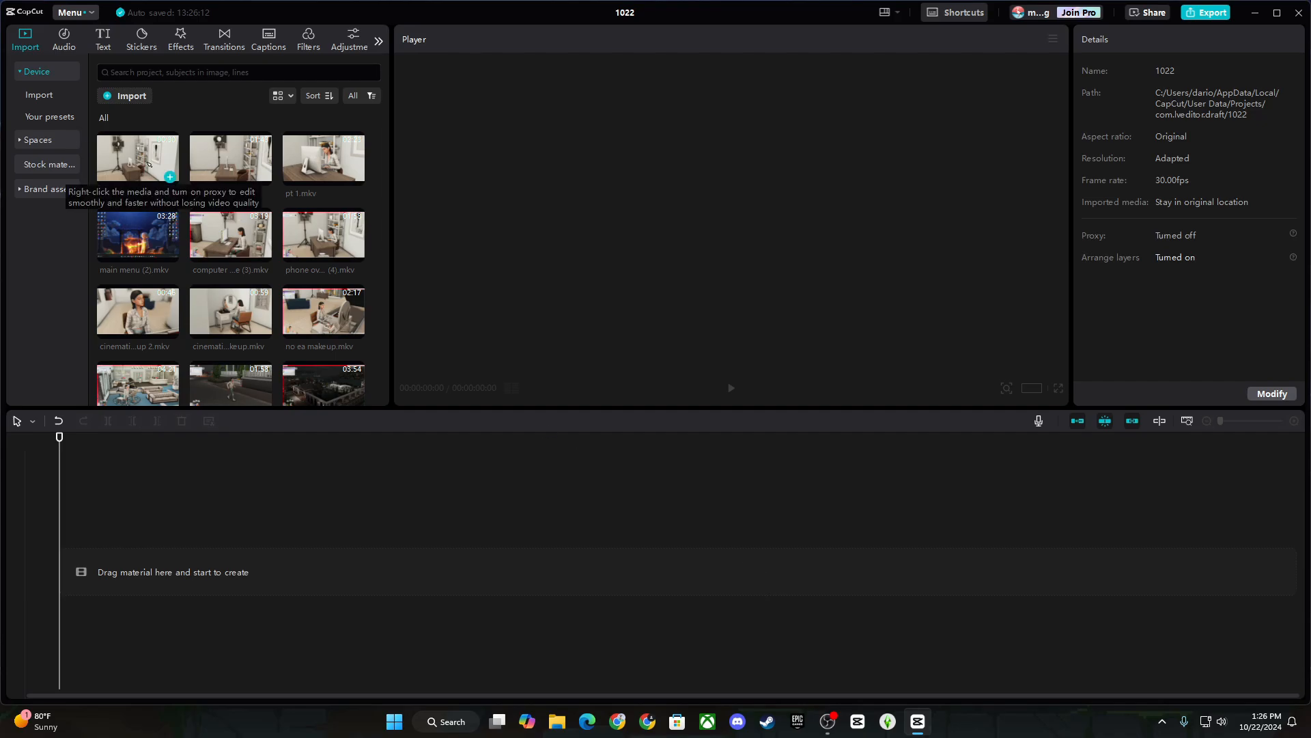
# Place intro for vid.mkv on the timeline and mute its audio completely.
pyautogui.moveTo(167, 176); pyautogui.dragTo(172, 575)
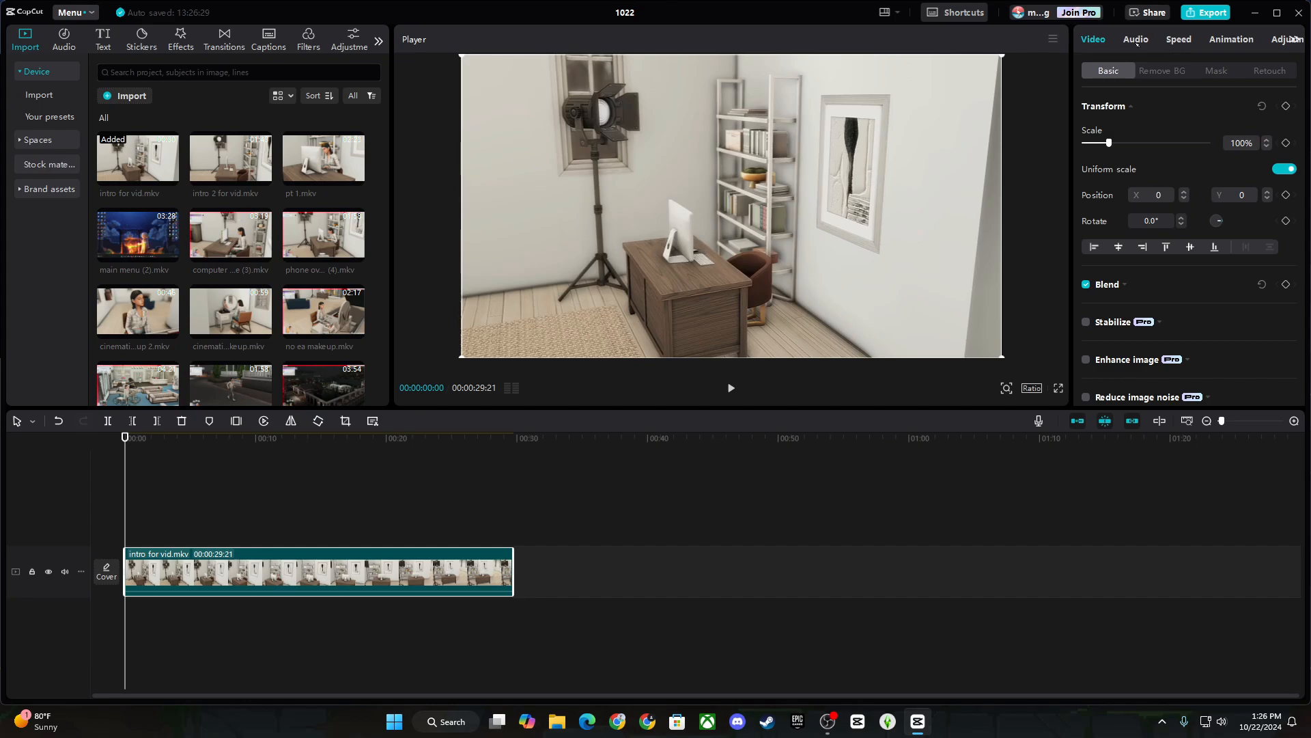
pyautogui.click(1136, 40)
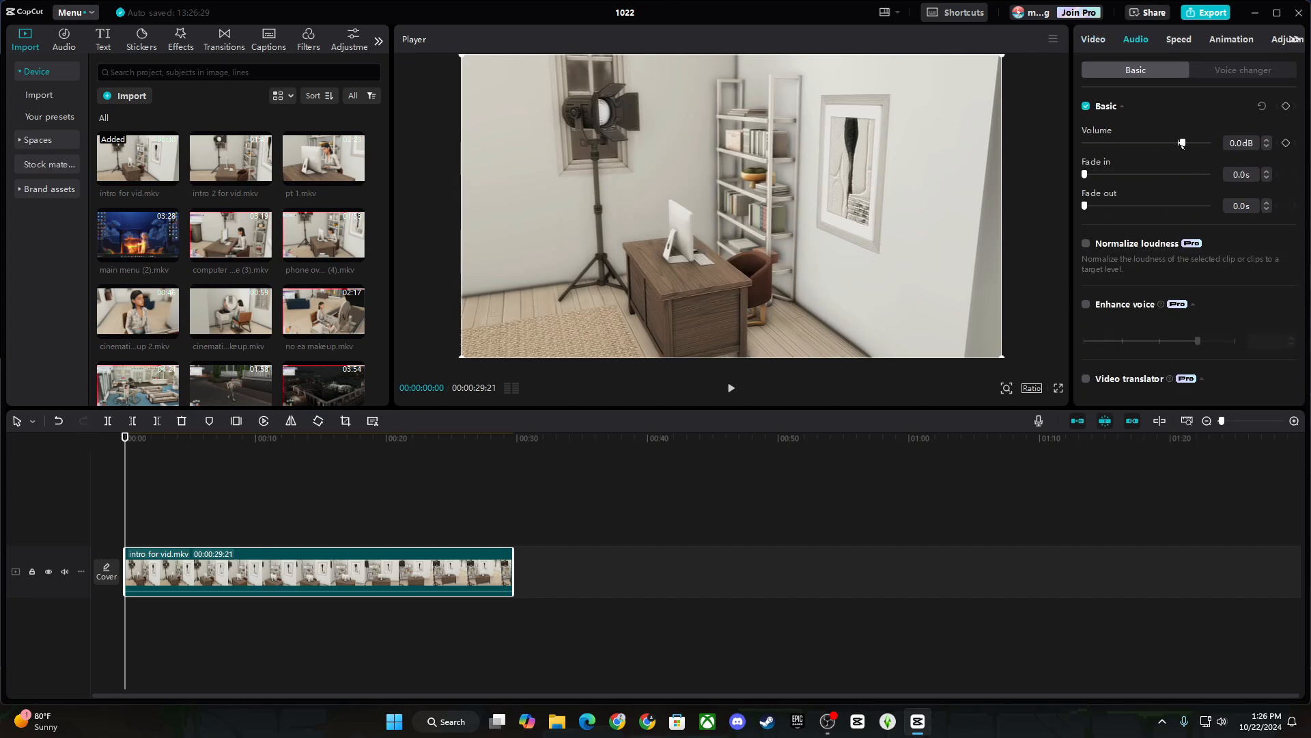
pyautogui.moveTo(1178, 143); pyautogui.dragTo(1020, 168)
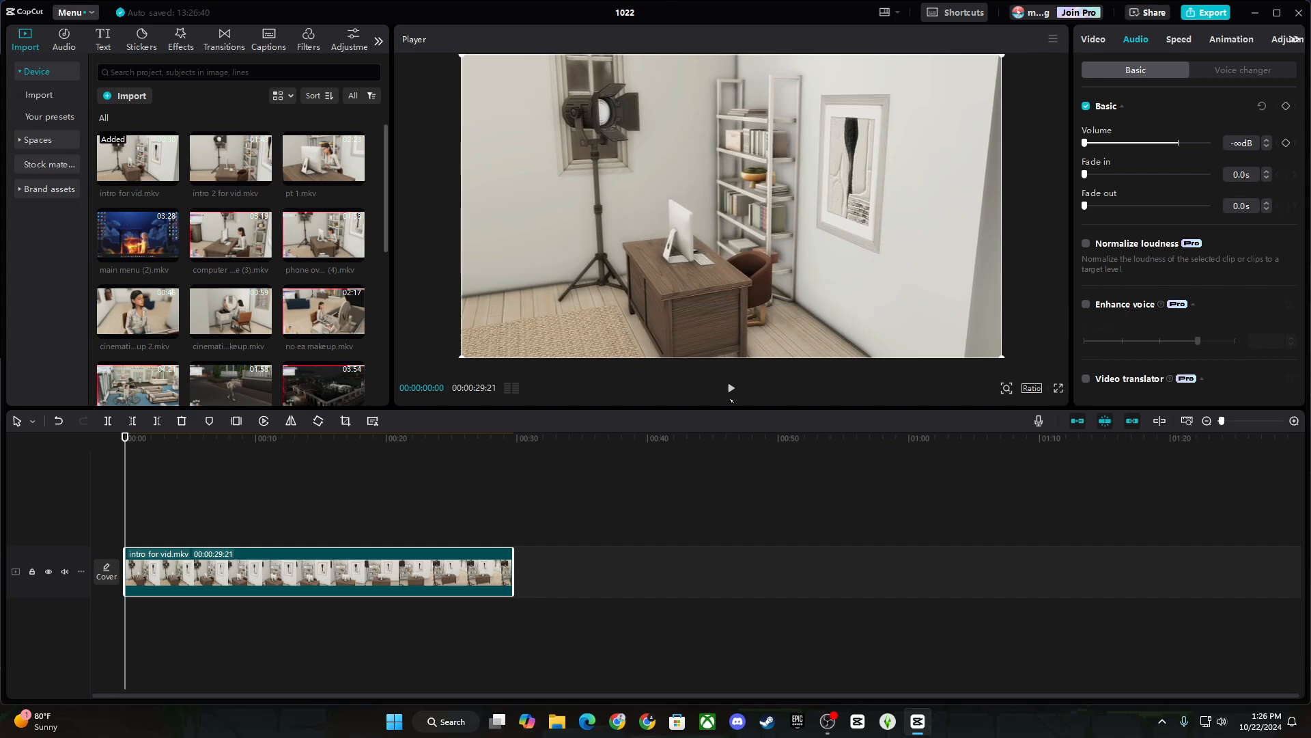
# Split intro for vid.mkv at about 00:03:23 and delete the opening piece.
pyautogui.moveTo(1223, 422); pyautogui.dragTo(1226, 421)
pyautogui.click(731, 388)
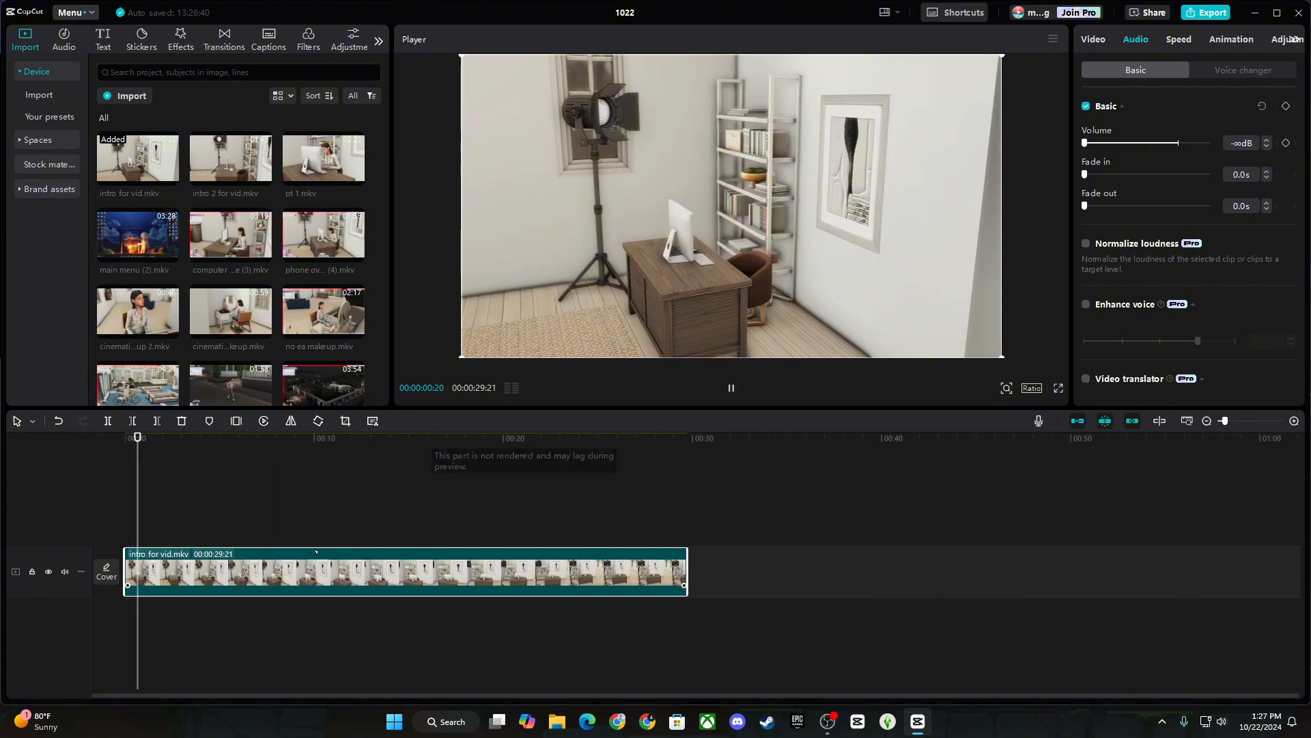
pyautogui.moveTo(151, 521); pyautogui.dragTo(196, 524)
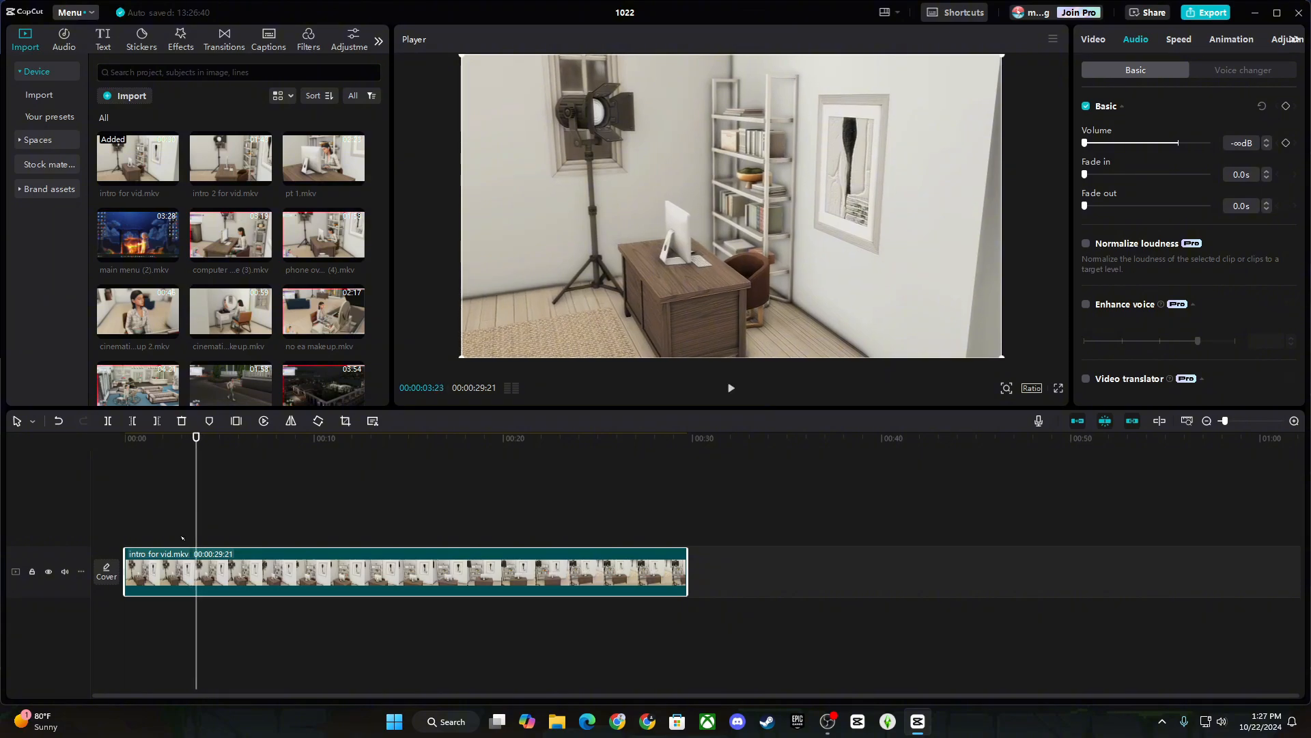
pyautogui.click(107, 421)
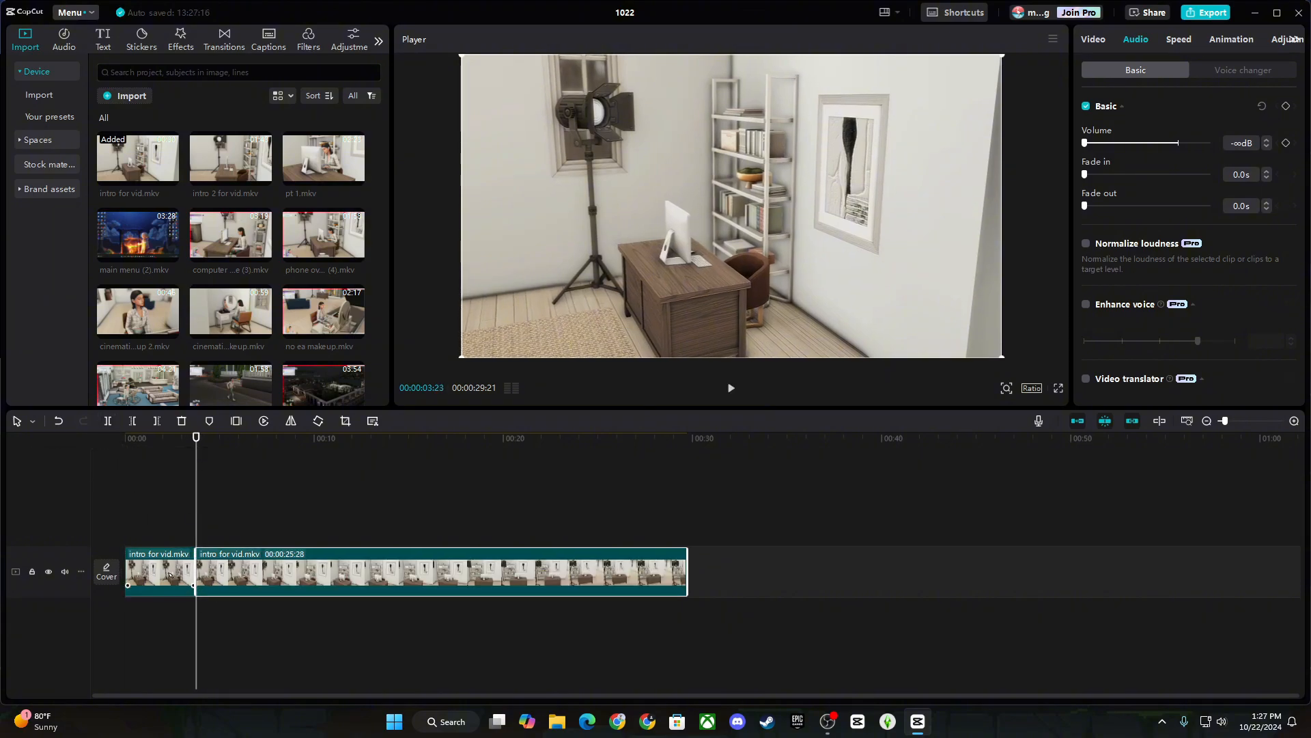
pyautogui.click(144, 574)
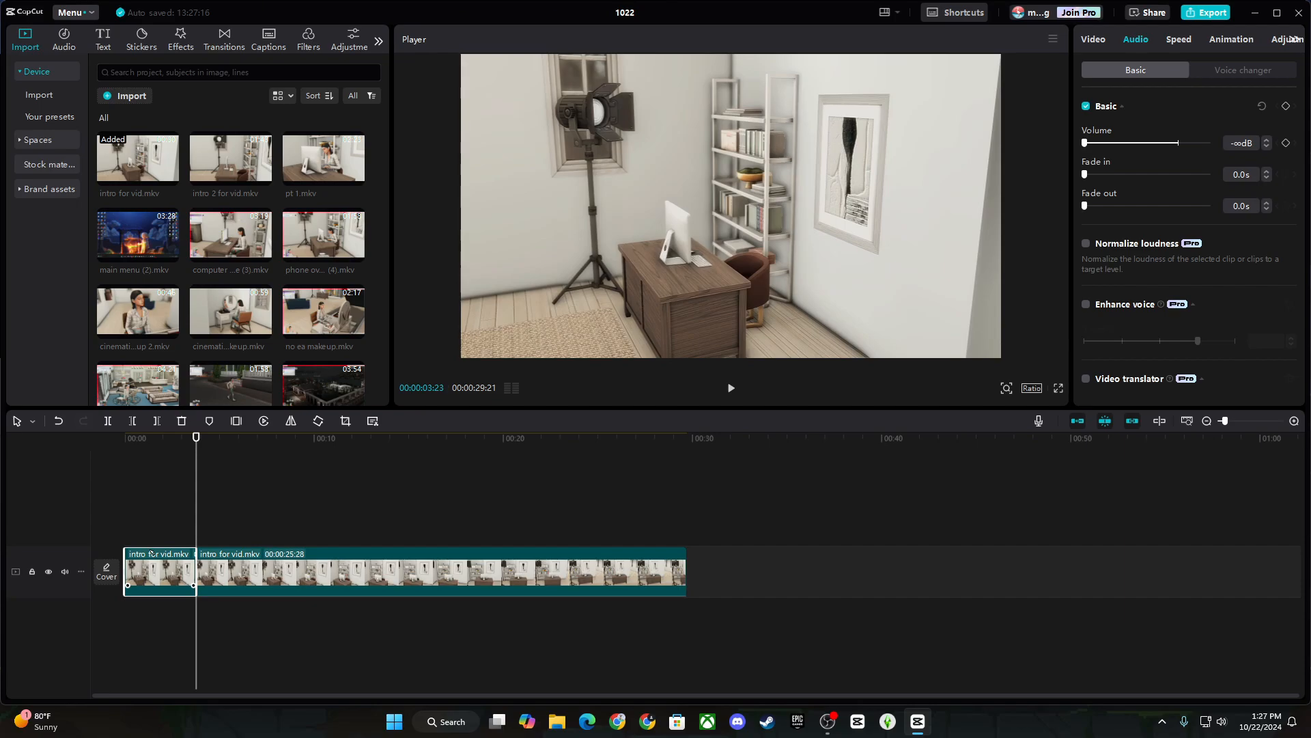
pyautogui.press('Delete')
# Preview the trimmed intro clip from the start, pausing around 13 seconds.
pyautogui.moveTo(199, 503); pyautogui.dragTo(125, 507)
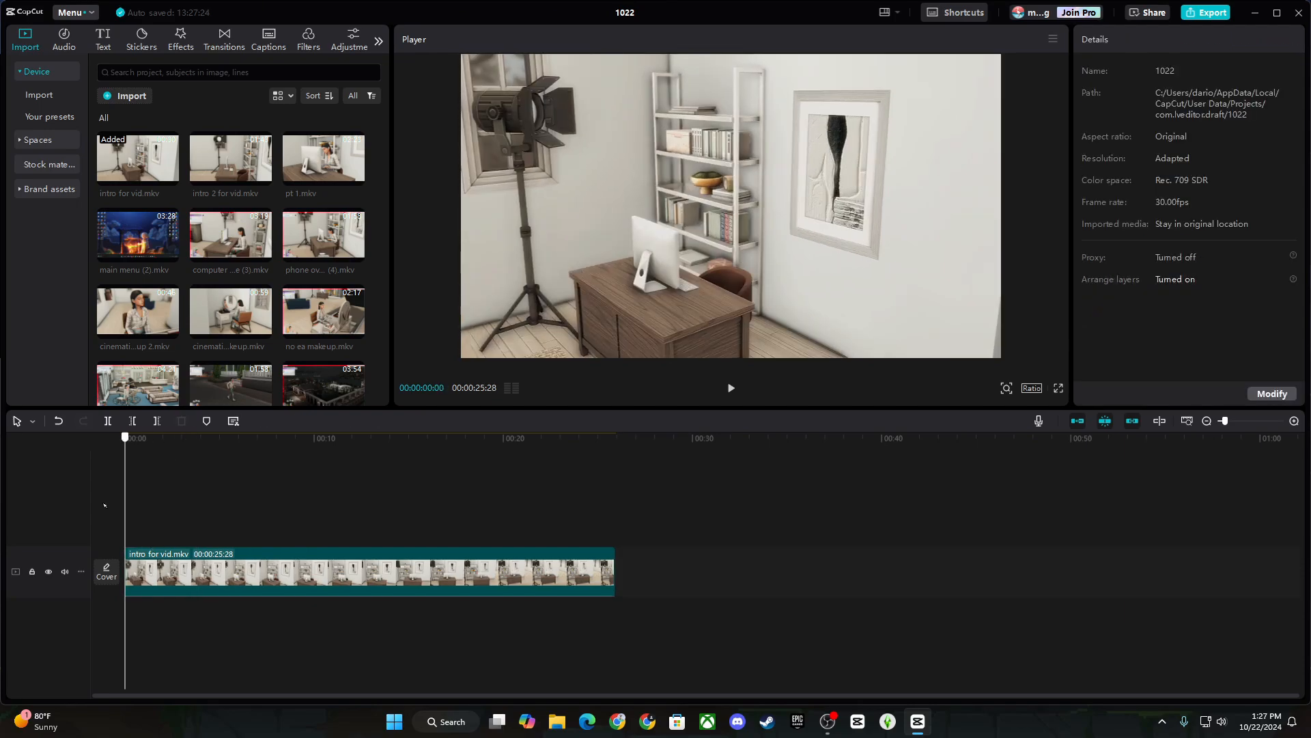
pyautogui.click(157, 564)
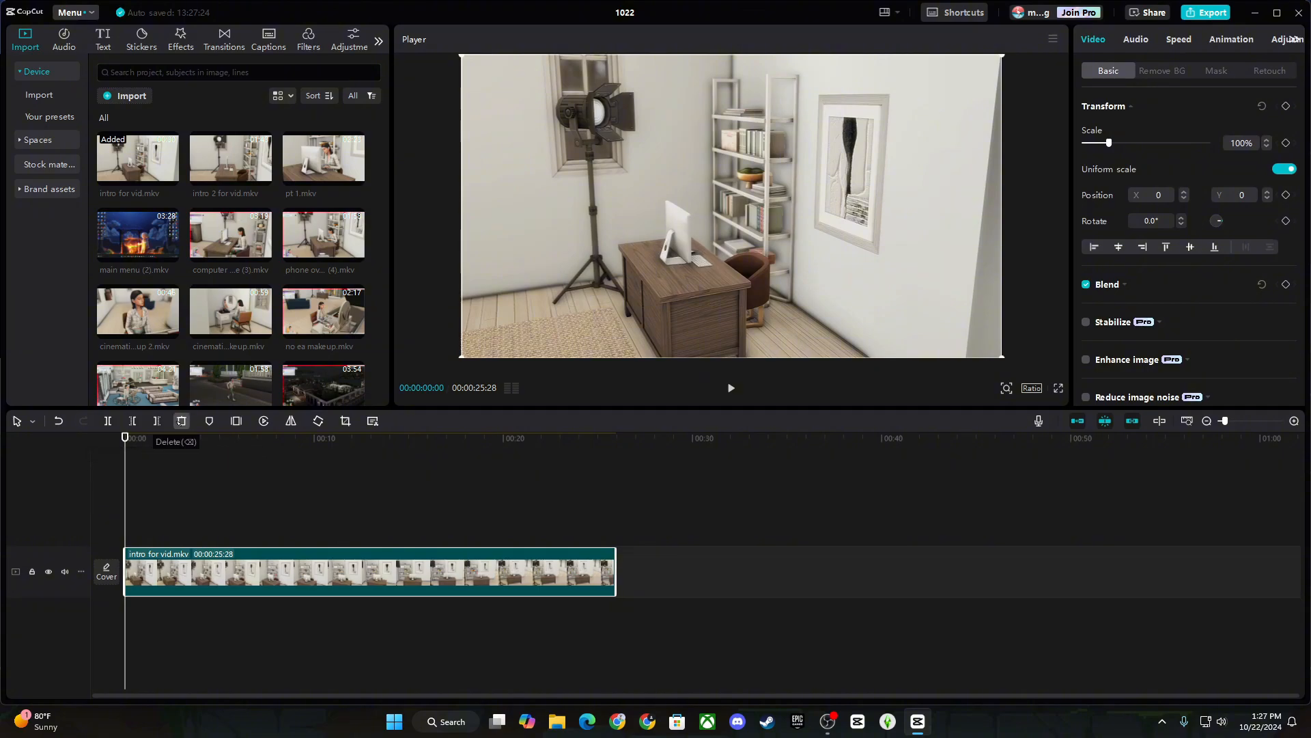
pyautogui.click(730, 388)
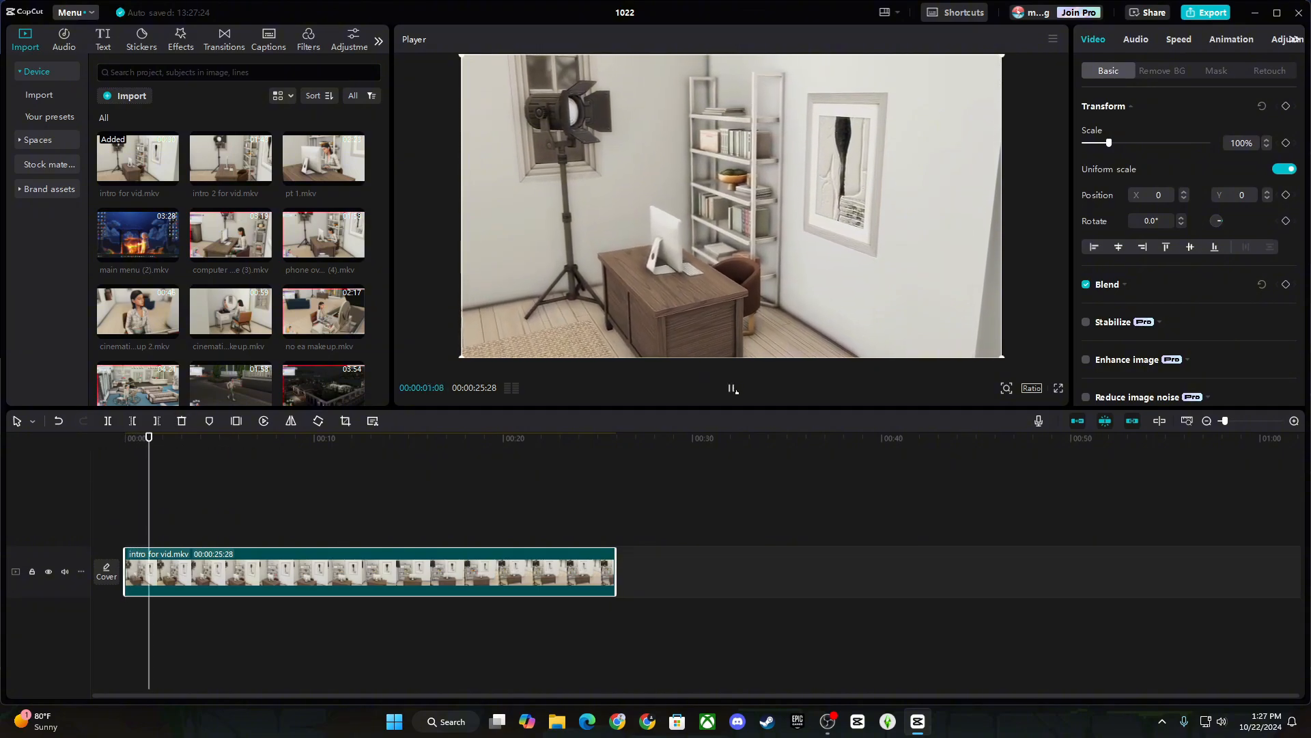
pyautogui.moveTo(188, 505); pyautogui.dragTo(187, 506)
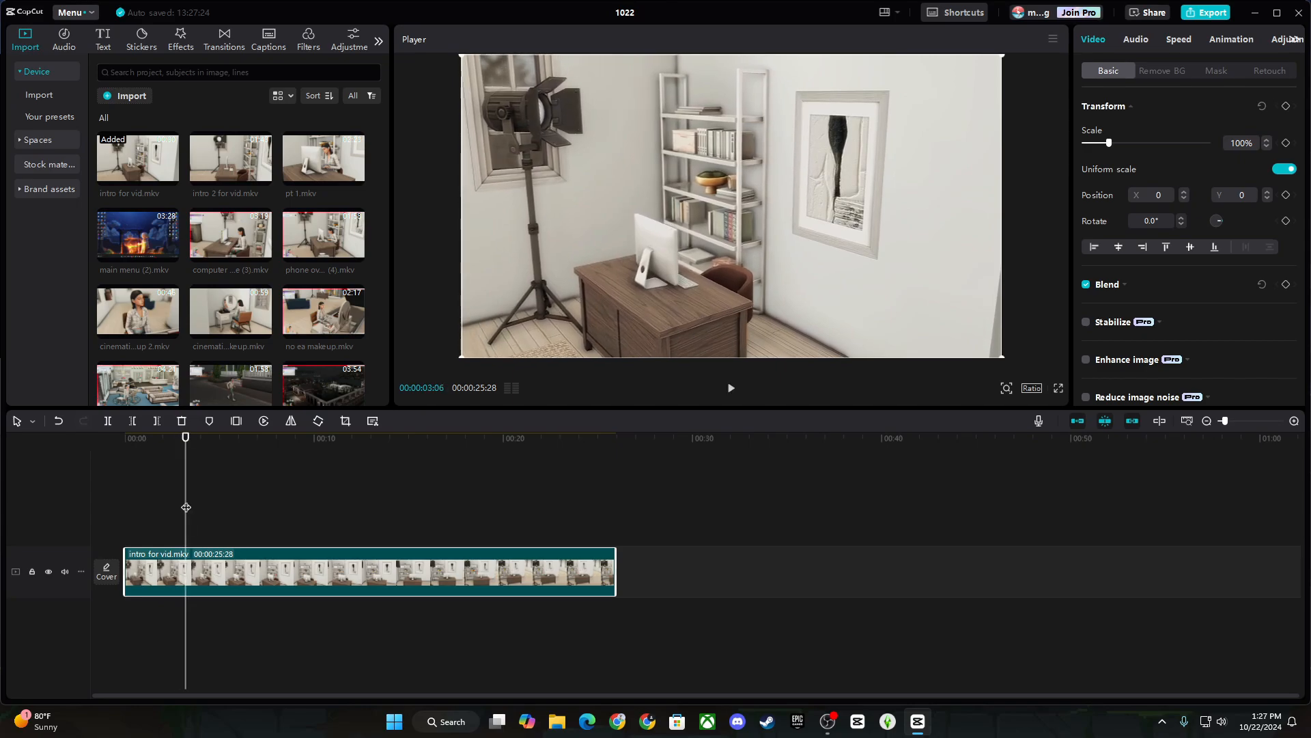
pyautogui.moveTo(187, 506); pyautogui.dragTo(125, 506)
pyautogui.click(732, 388)
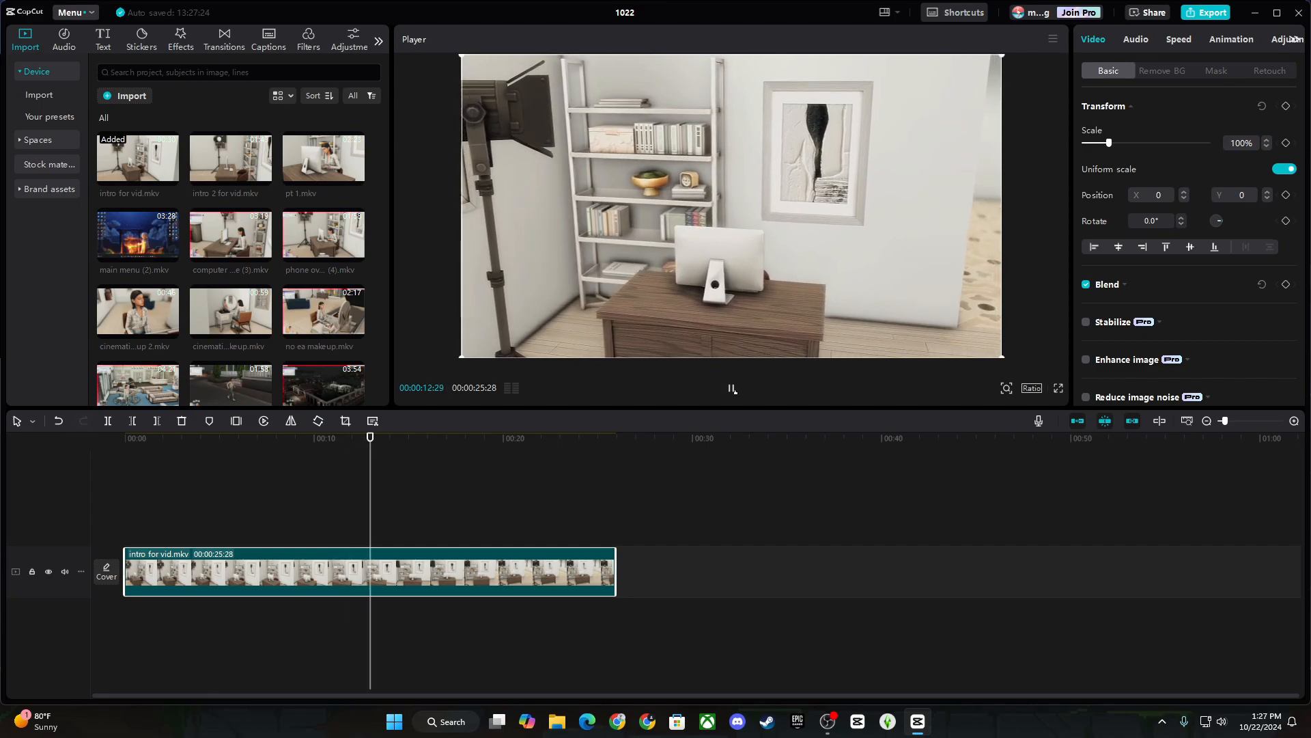
pyautogui.click(732, 388)
# Place intro 2 for vid.mkv after the intro clip, split it and select its opening piece.
pyautogui.moveTo(231, 160); pyautogui.dragTo(642, 568)
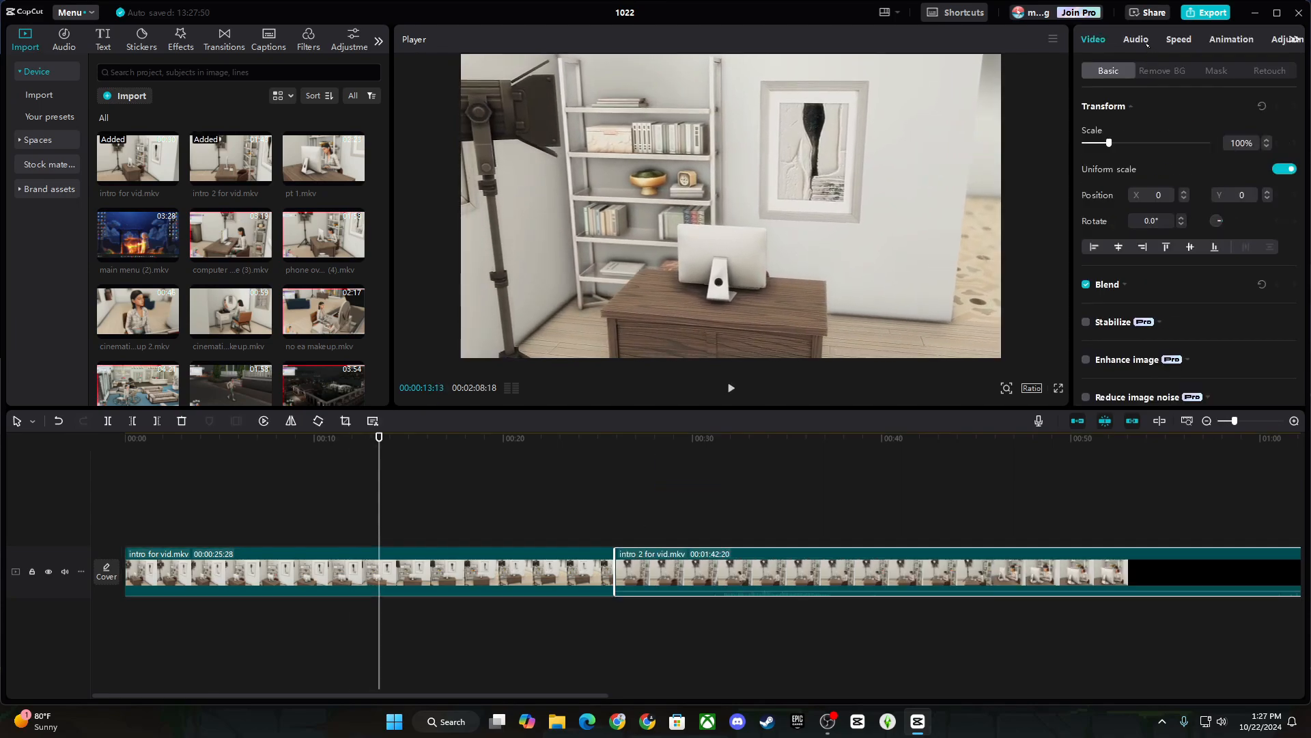
pyautogui.moveTo(634, 511); pyautogui.dragTo(1249, 499)
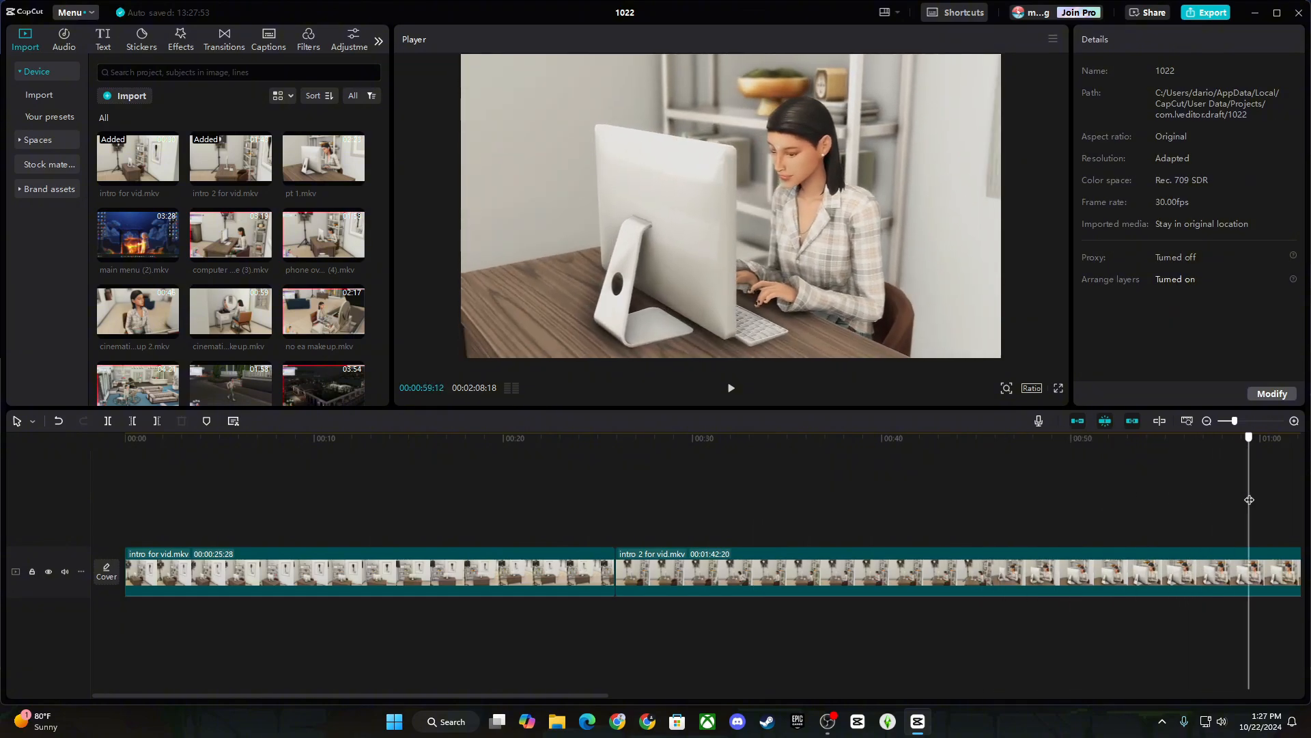
pyautogui.moveTo(555, 696); pyautogui.dragTo(832, 696)
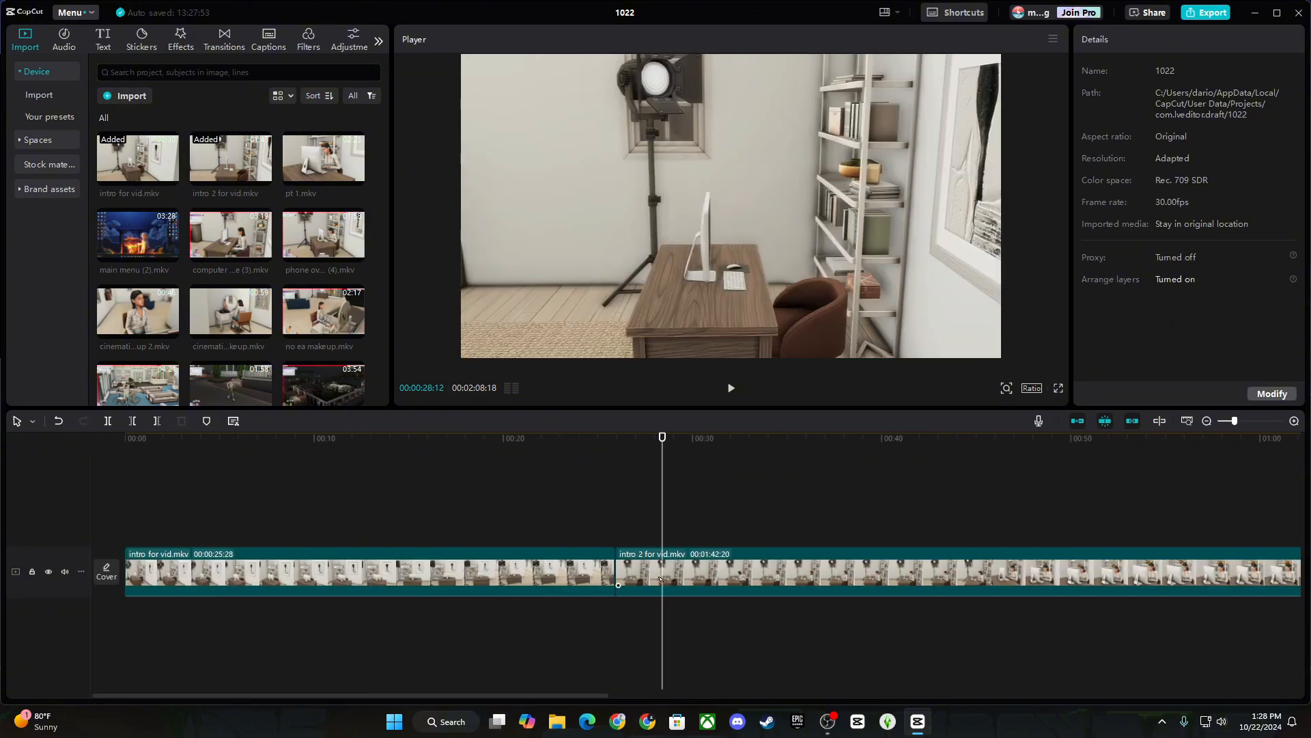
pyautogui.click(660, 579)
pyautogui.click(111, 422)
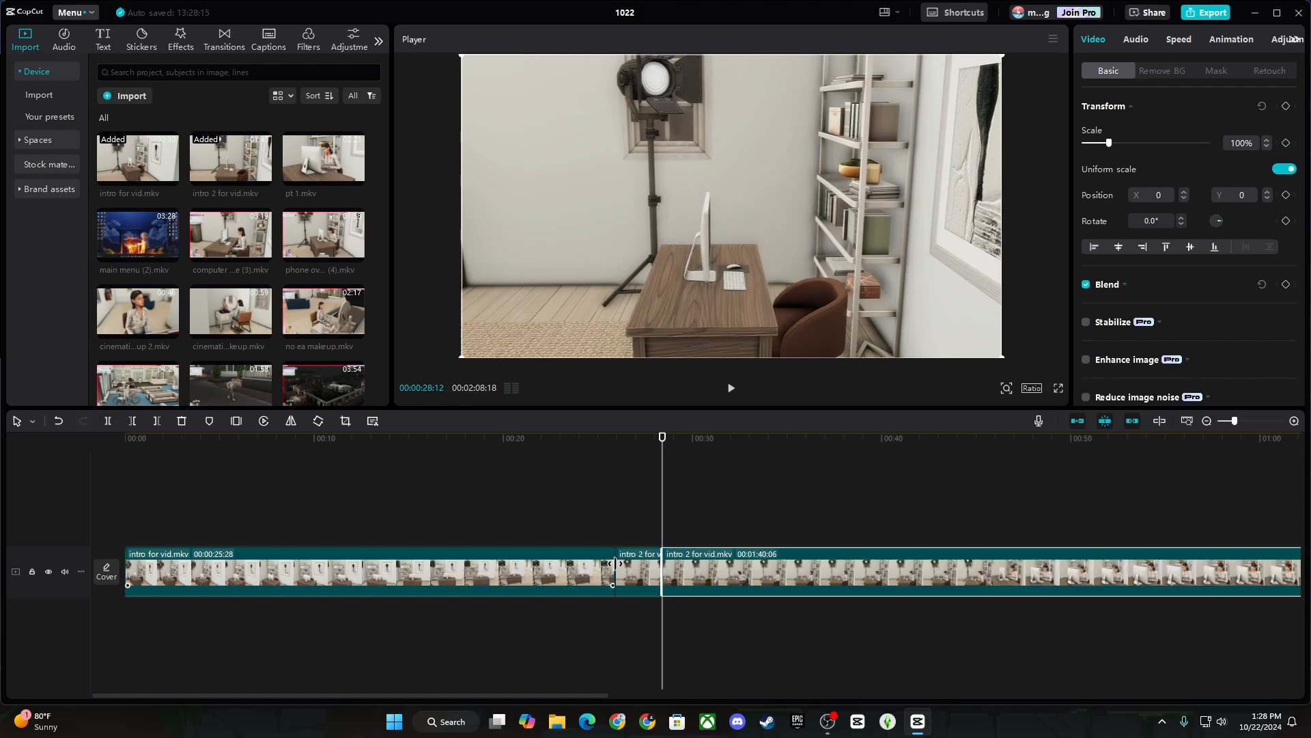
pyautogui.click(630, 571)
# Delete the opening piece of intro 2 and play back across the new join.
pyautogui.press('Delete')
pyautogui.click(609, 514)
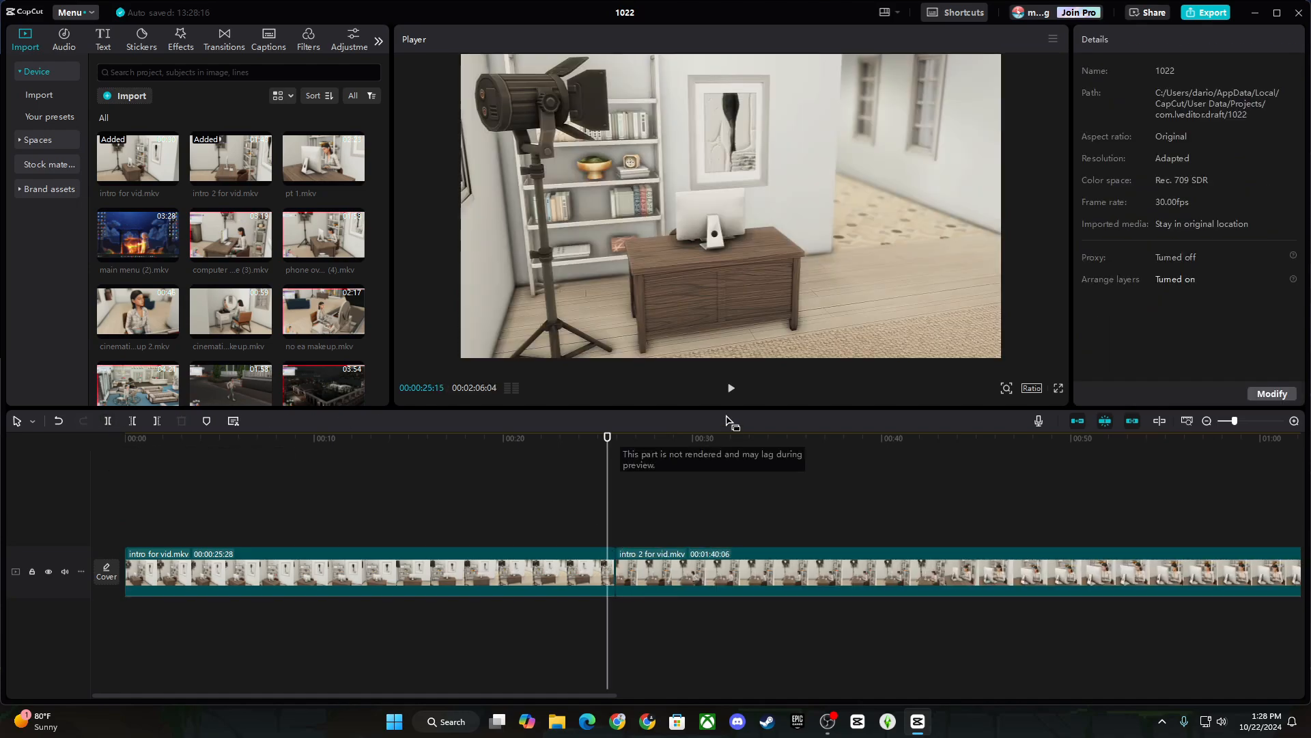
pyautogui.click(732, 388)
pyautogui.click(731, 388)
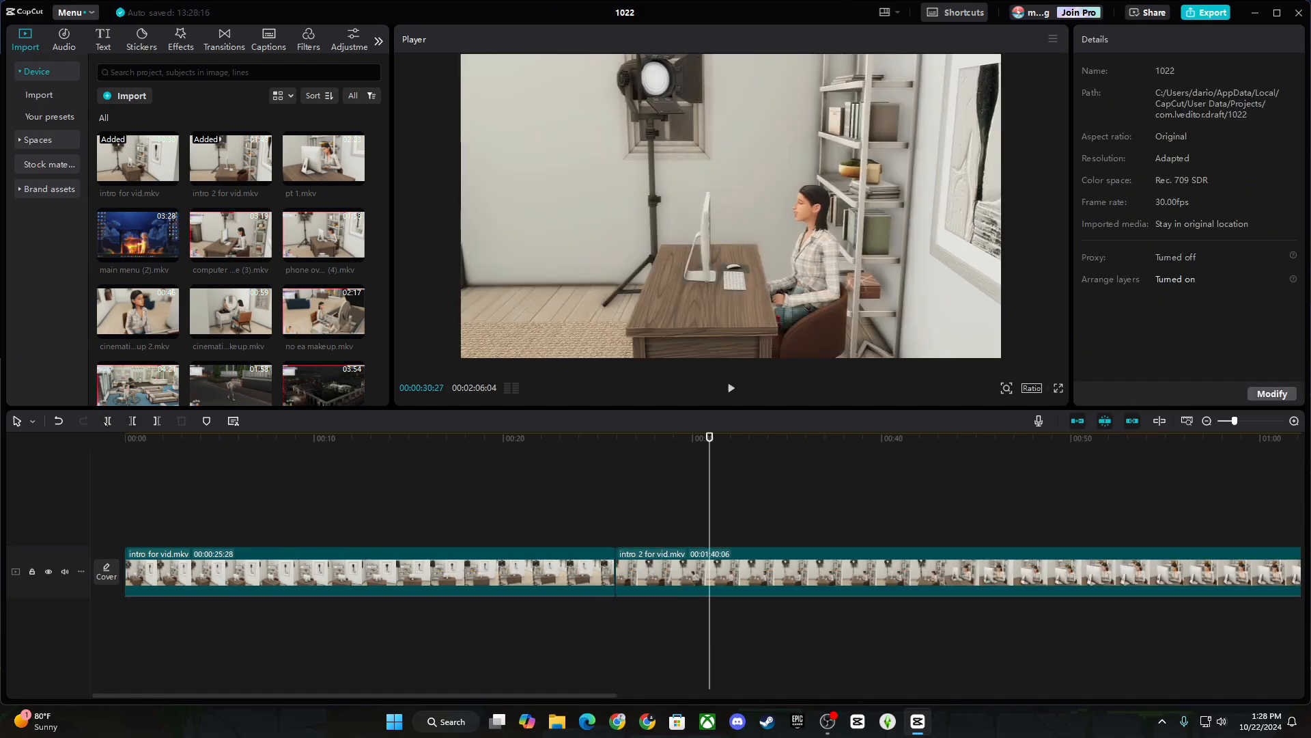
# Cut intro 2 at about 28 and 34 seconds and remove the piece between.
pyautogui.click(108, 422)
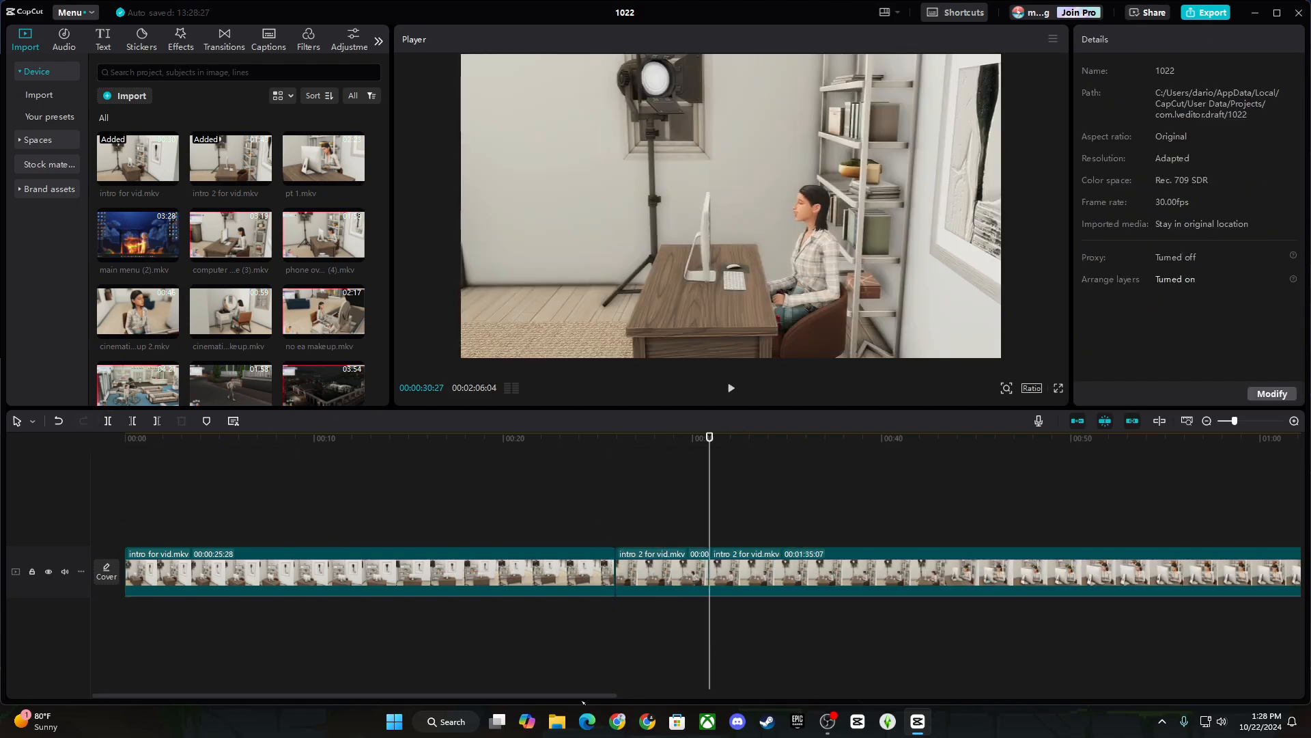
pyautogui.hscroll(5, 467, 510)
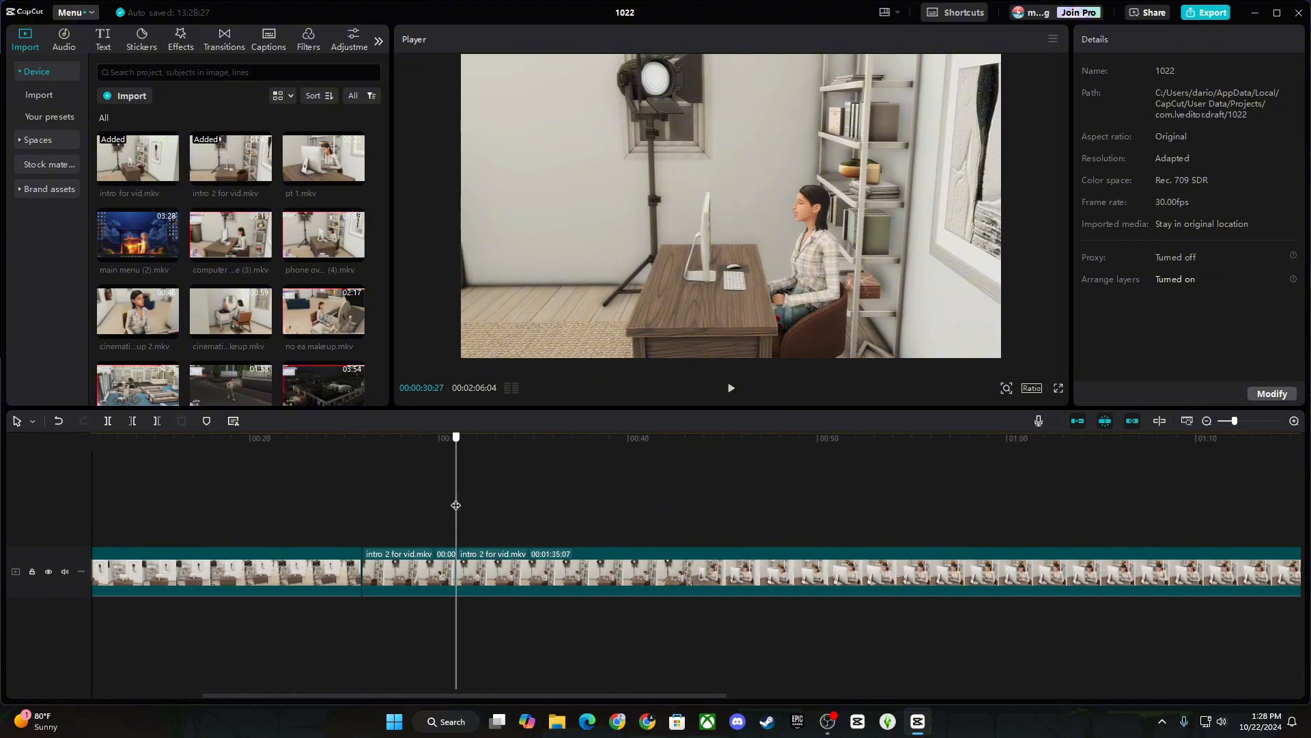
pyautogui.moveTo(455, 506); pyautogui.dragTo(595, 505)
pyautogui.click(58, 421)
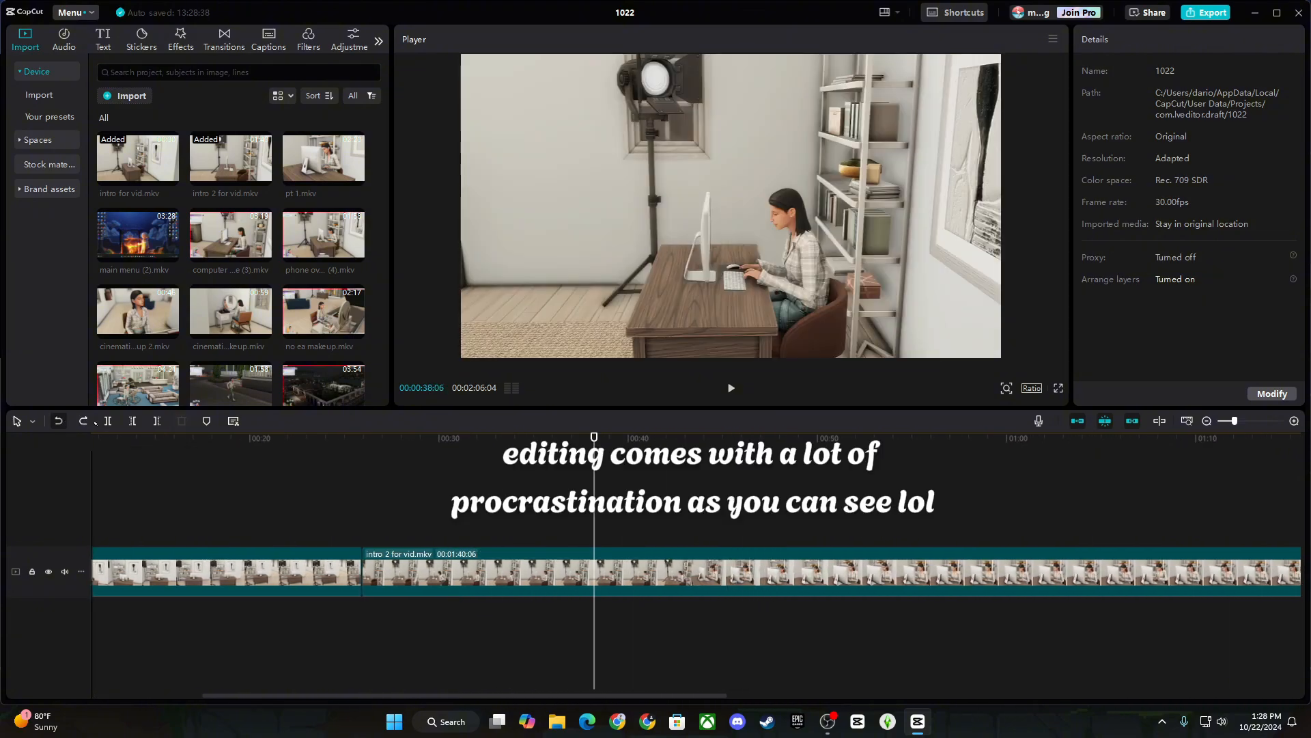
pyautogui.moveTo(442, 504); pyautogui.dragTo(402, 504)
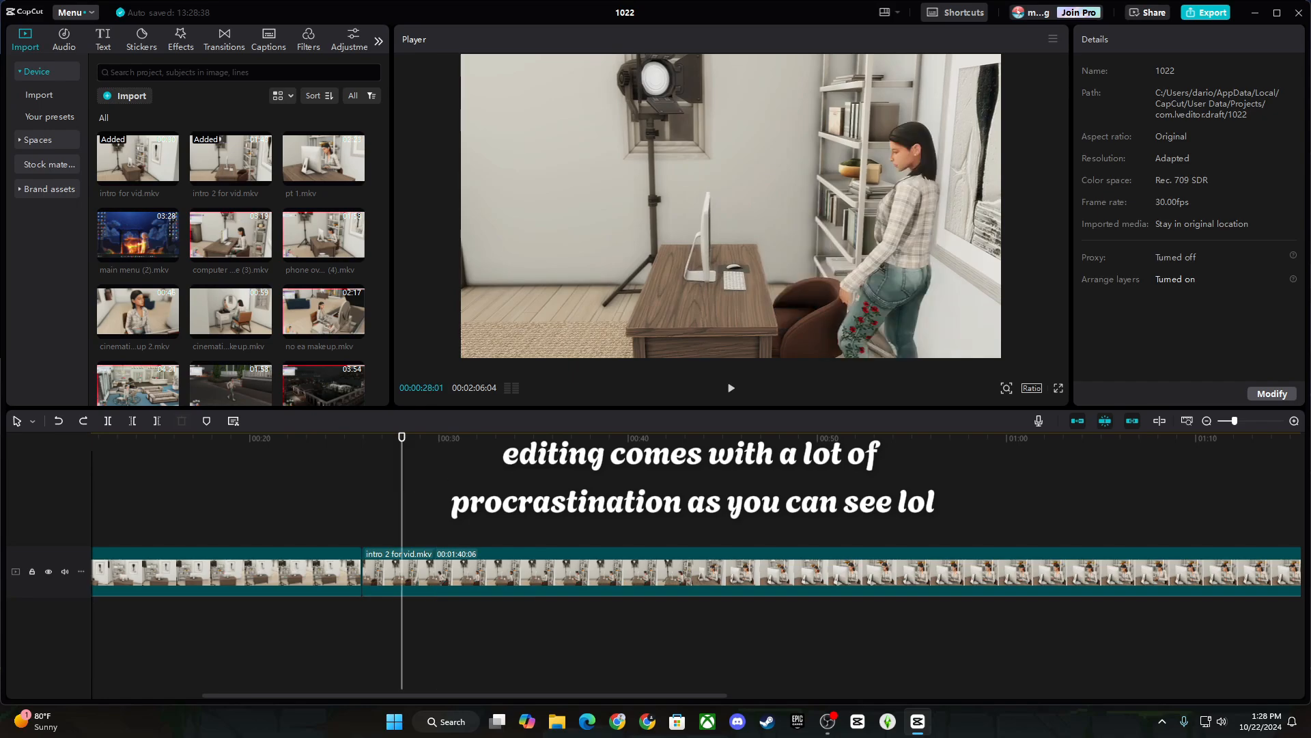
pyautogui.click(731, 388)
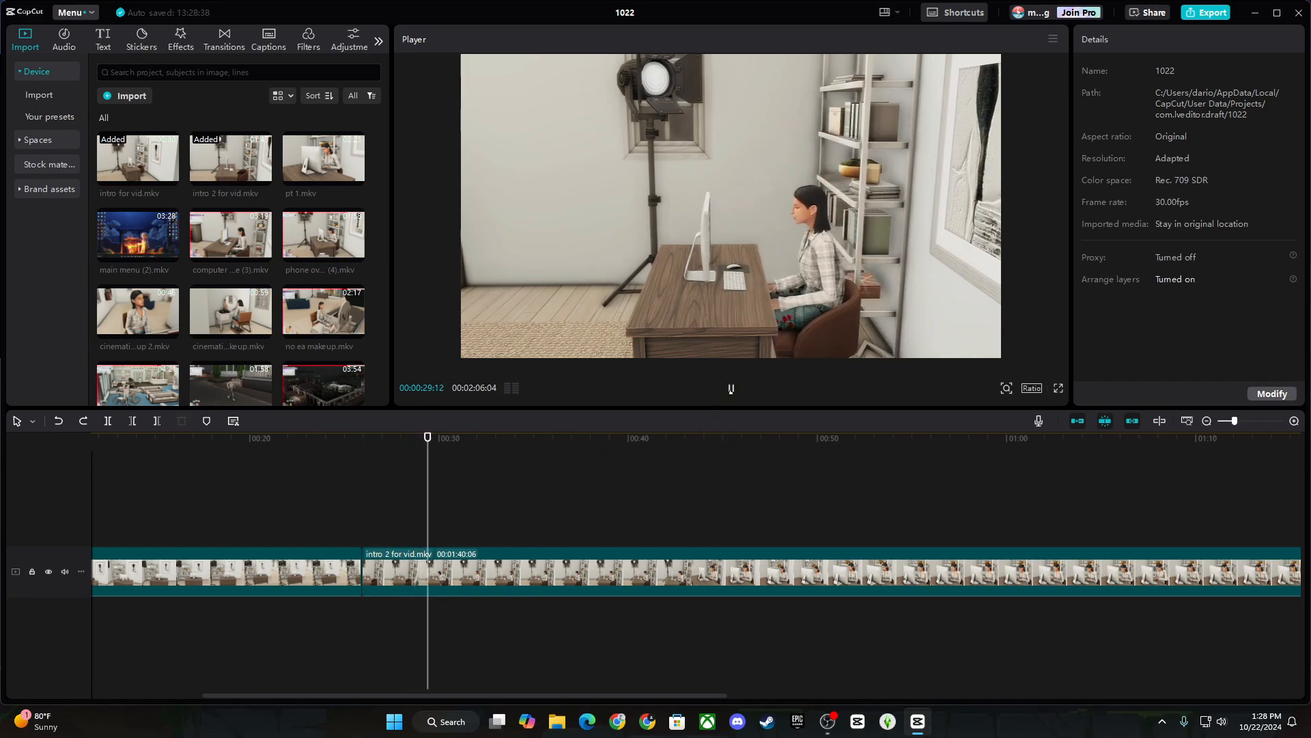
pyautogui.click(731, 388)
pyautogui.hotkey('ctrl', 'b')
pyautogui.moveTo(435, 503); pyautogui.dragTo(518, 501)
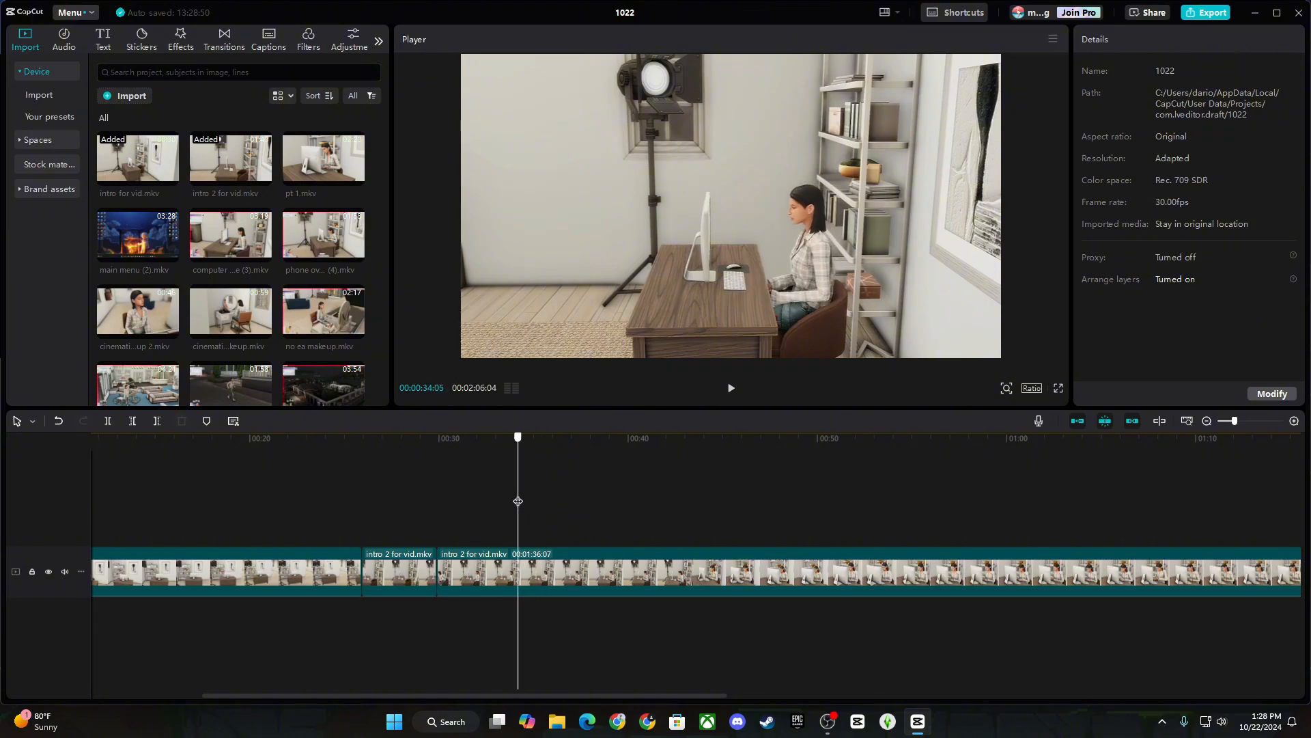
pyautogui.hotkey('ctrl', 'b')
pyautogui.click(437, 536)
pyautogui.click(464, 559)
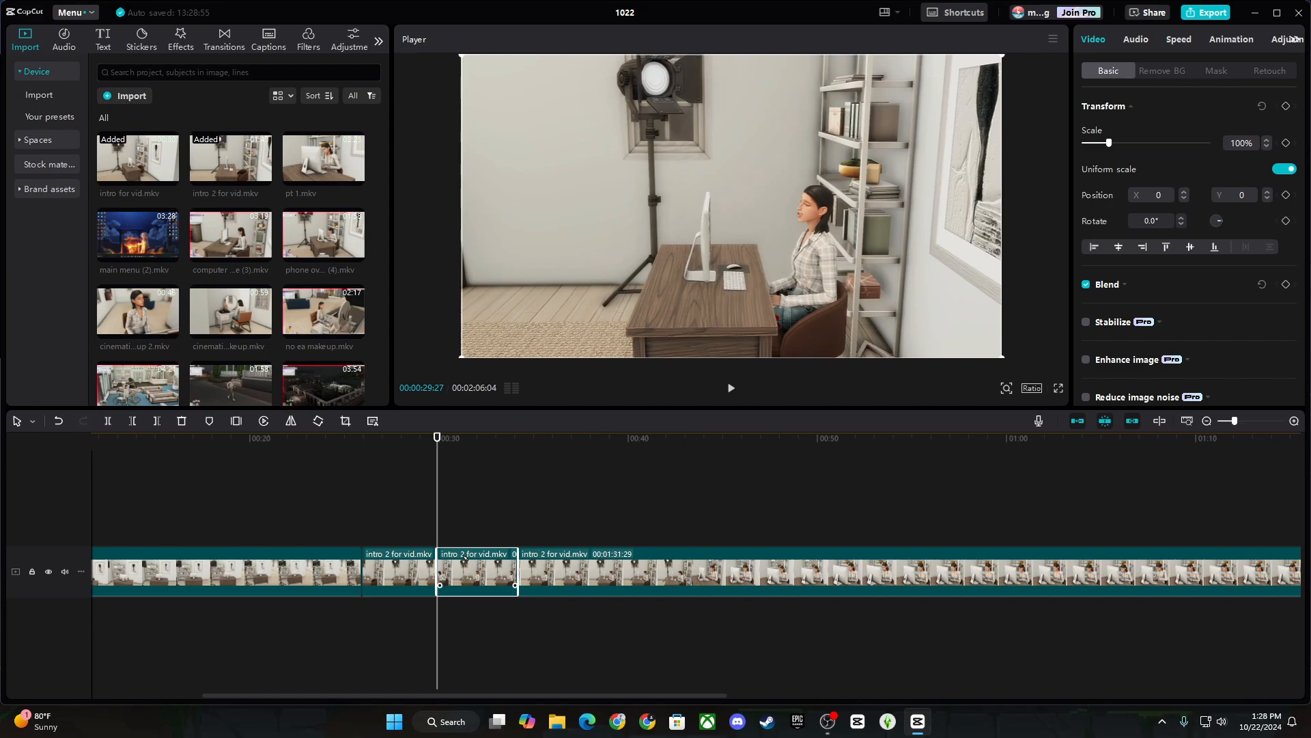
pyautogui.press('Delete')
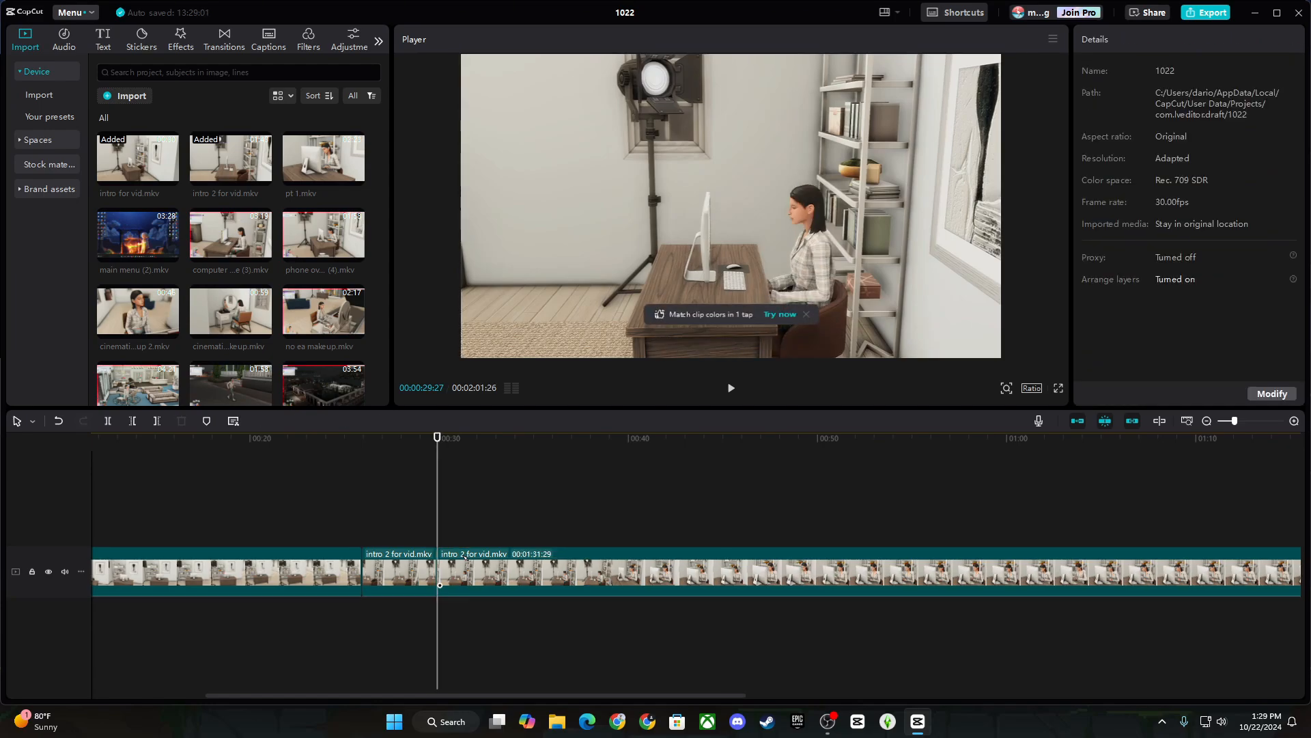
# Cut intro 2 at about 54 seconds, delete the stretch before it, and replay the join.
pyautogui.click(337, 525)
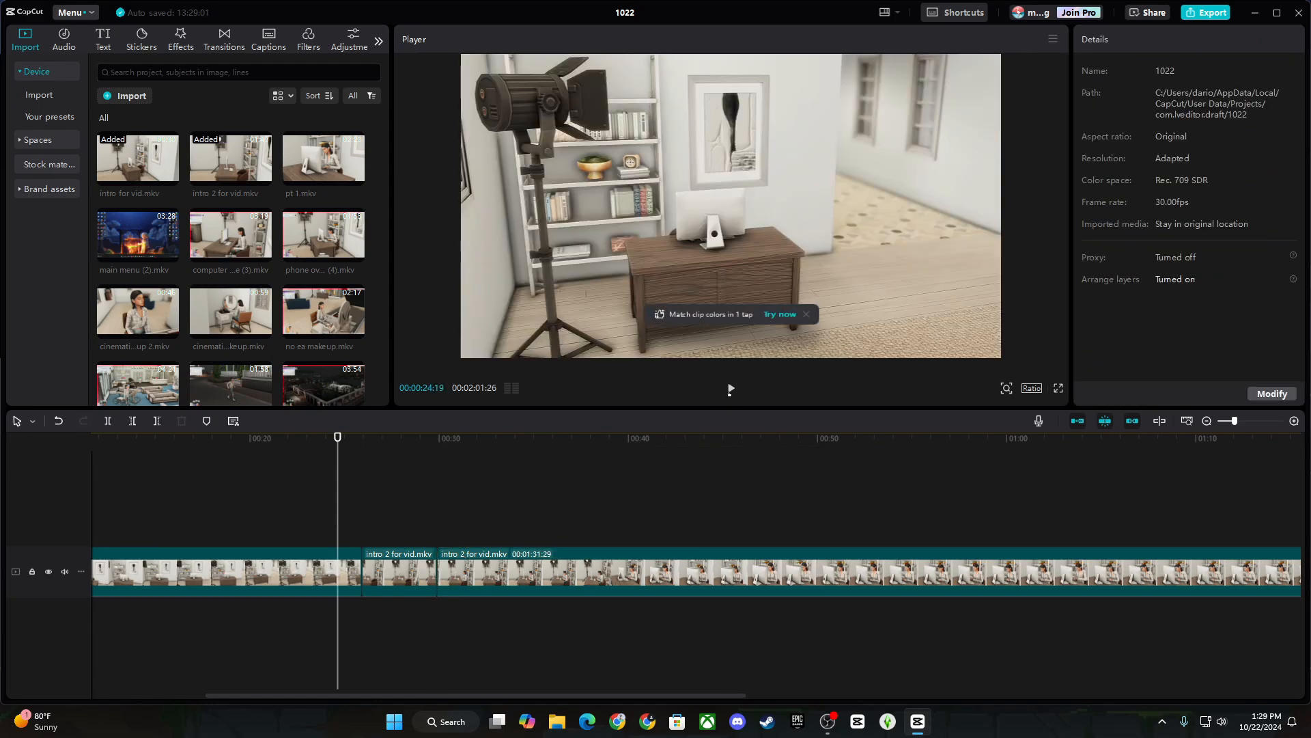
pyautogui.click(730, 389)
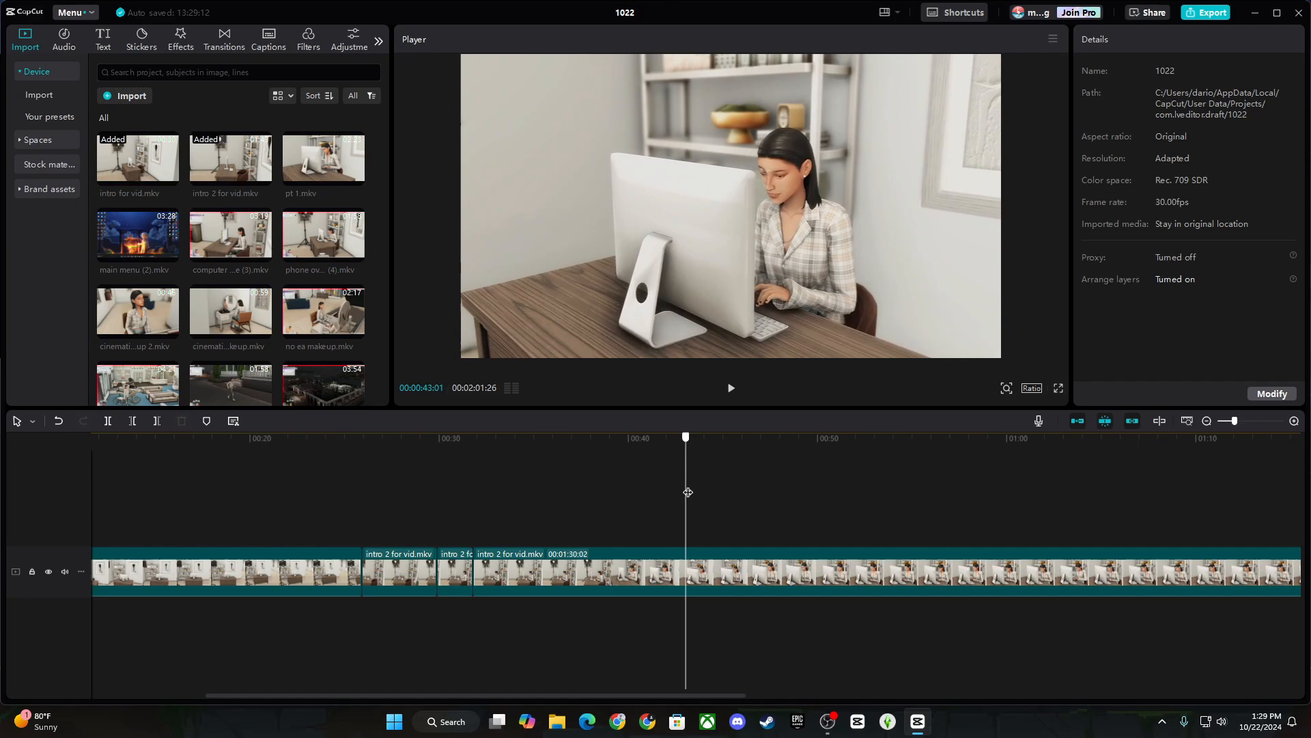
pyautogui.moveTo(689, 491); pyautogui.dragTo(835, 490)
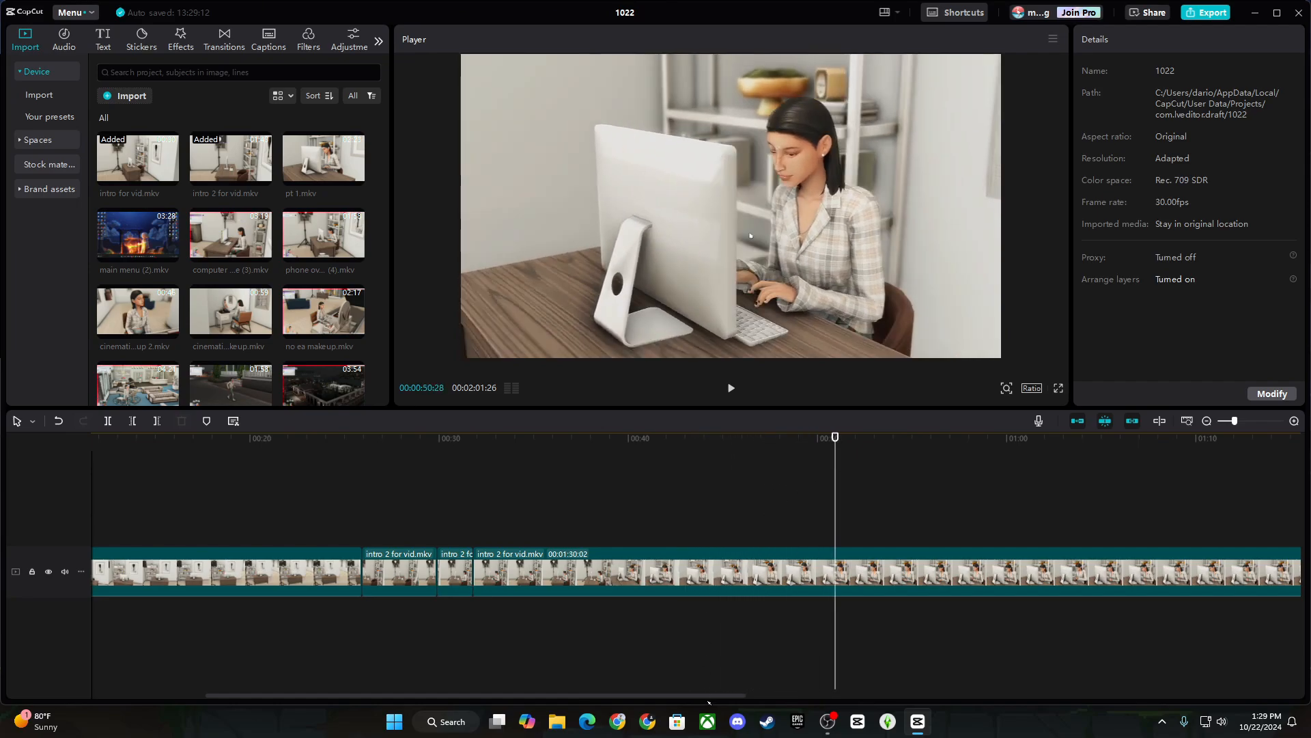
pyautogui.moveTo(709, 696); pyautogui.dragTo(788, 696)
pyautogui.moveTo(656, 503); pyautogui.dragTo(727, 503)
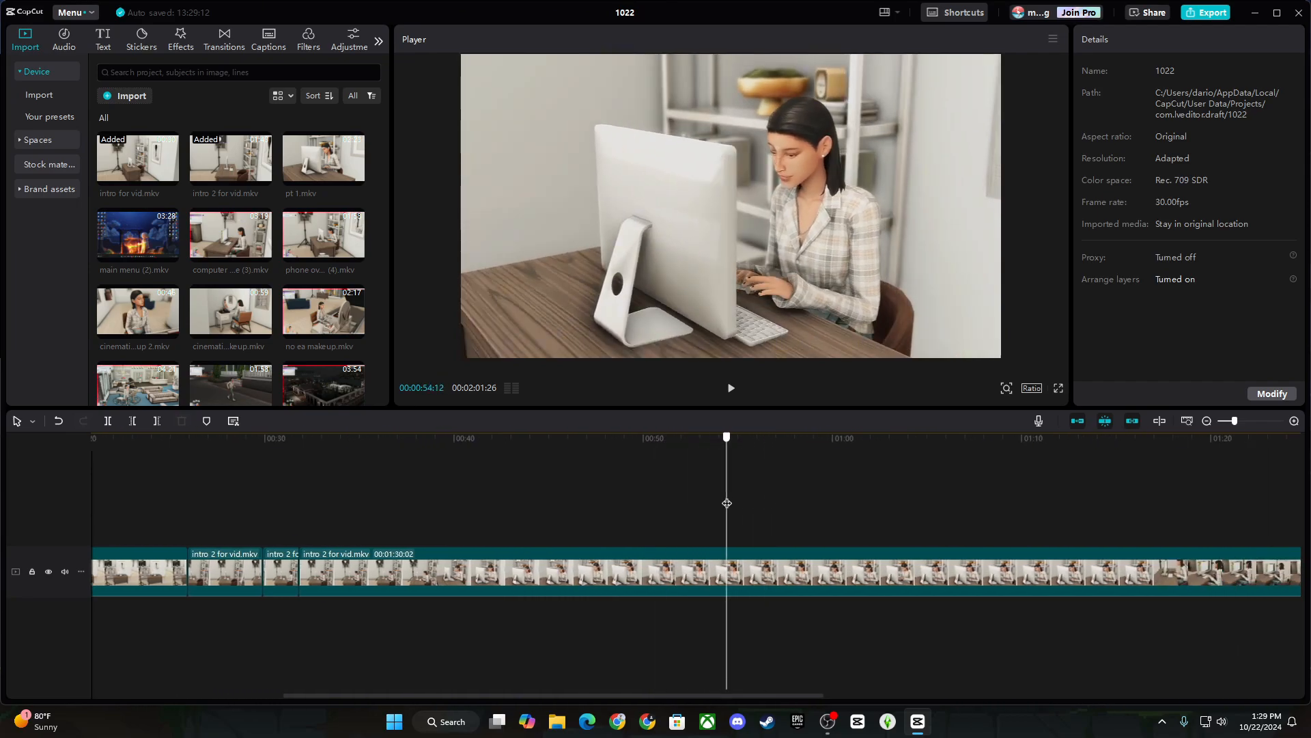
pyautogui.click(108, 421)
pyautogui.click(471, 588)
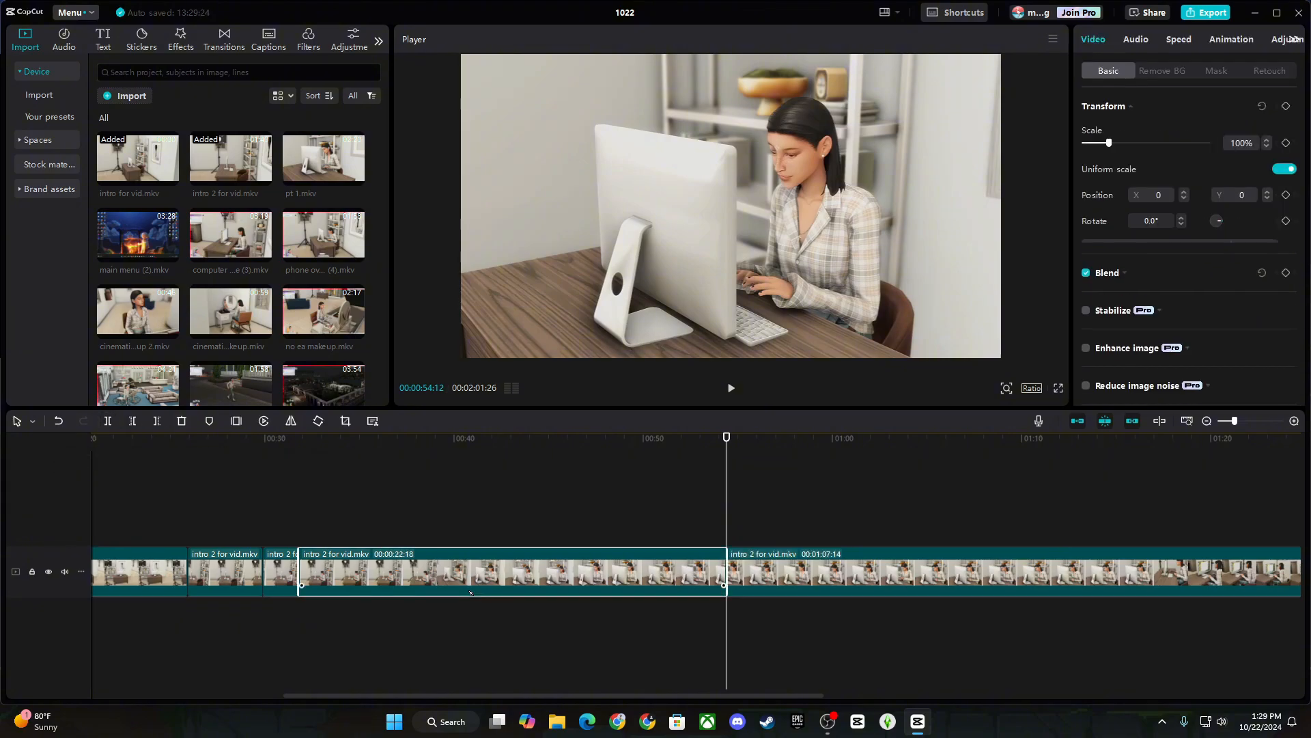
pyautogui.press('Delete')
pyautogui.click(298, 496)
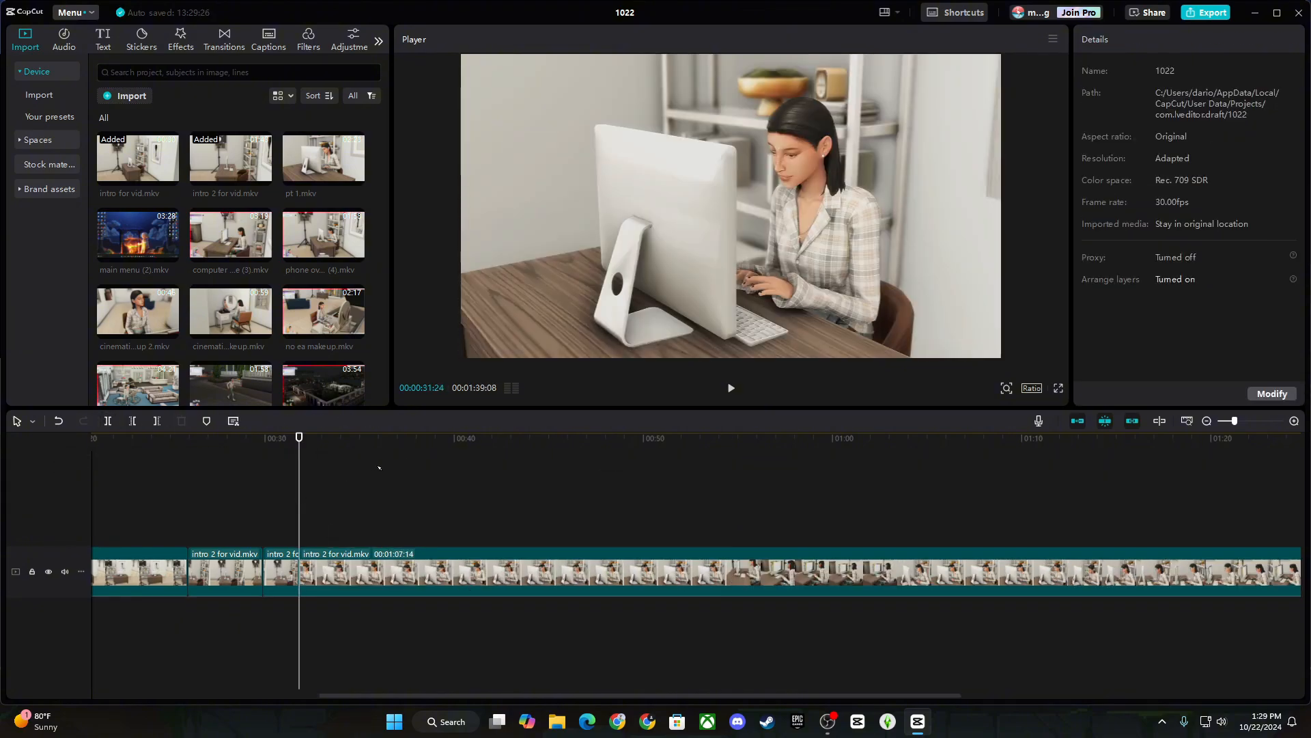
pyautogui.press('space')
pyautogui.moveTo(546, 696); pyautogui.dragTo(581, 696)
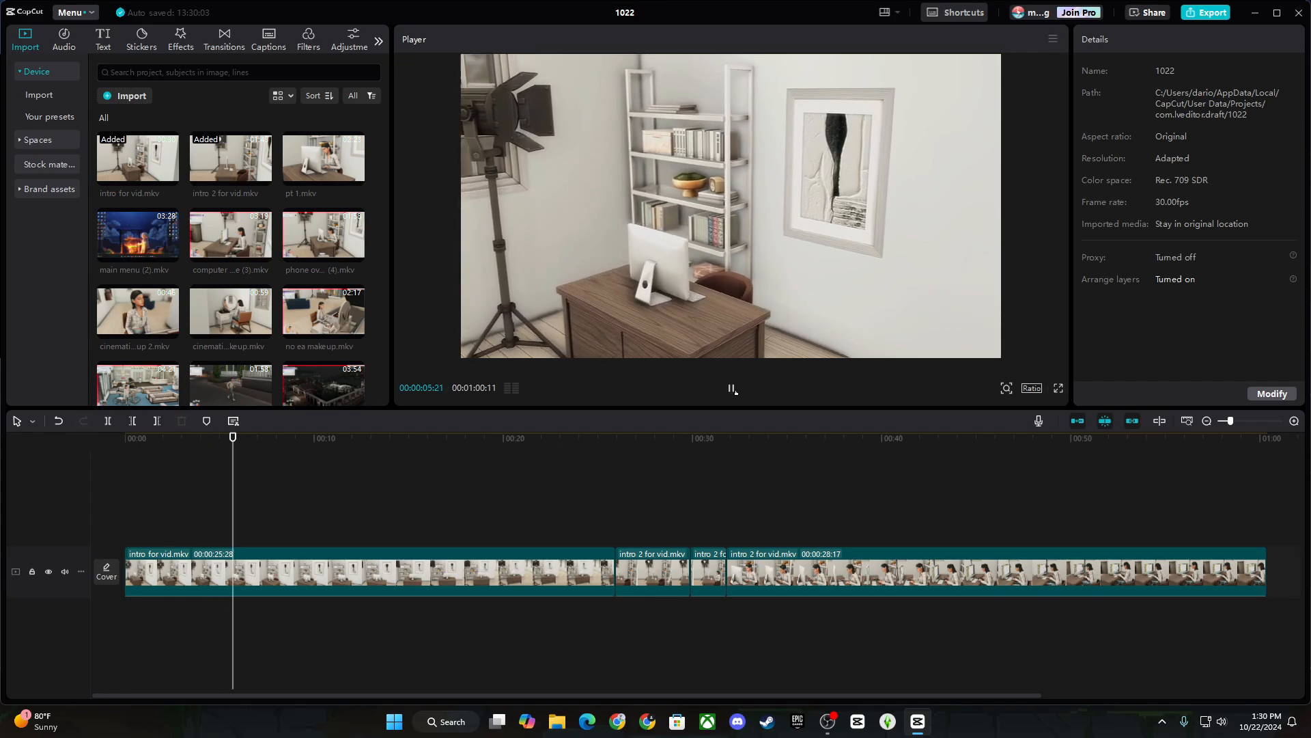
# Split the intro clip at 00:00:09:22 and delete the leftover part.
pyautogui.click(731, 388)
pyautogui.click(107, 421)
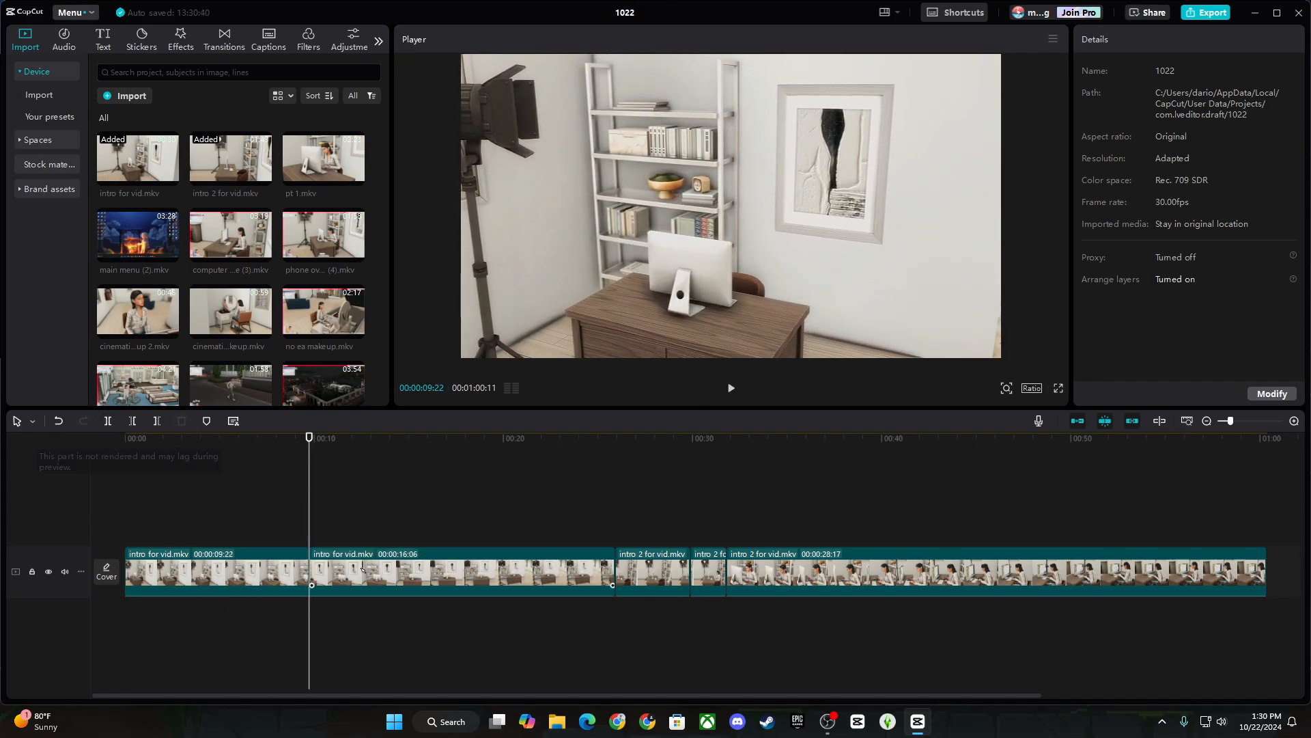
pyautogui.click(401, 582)
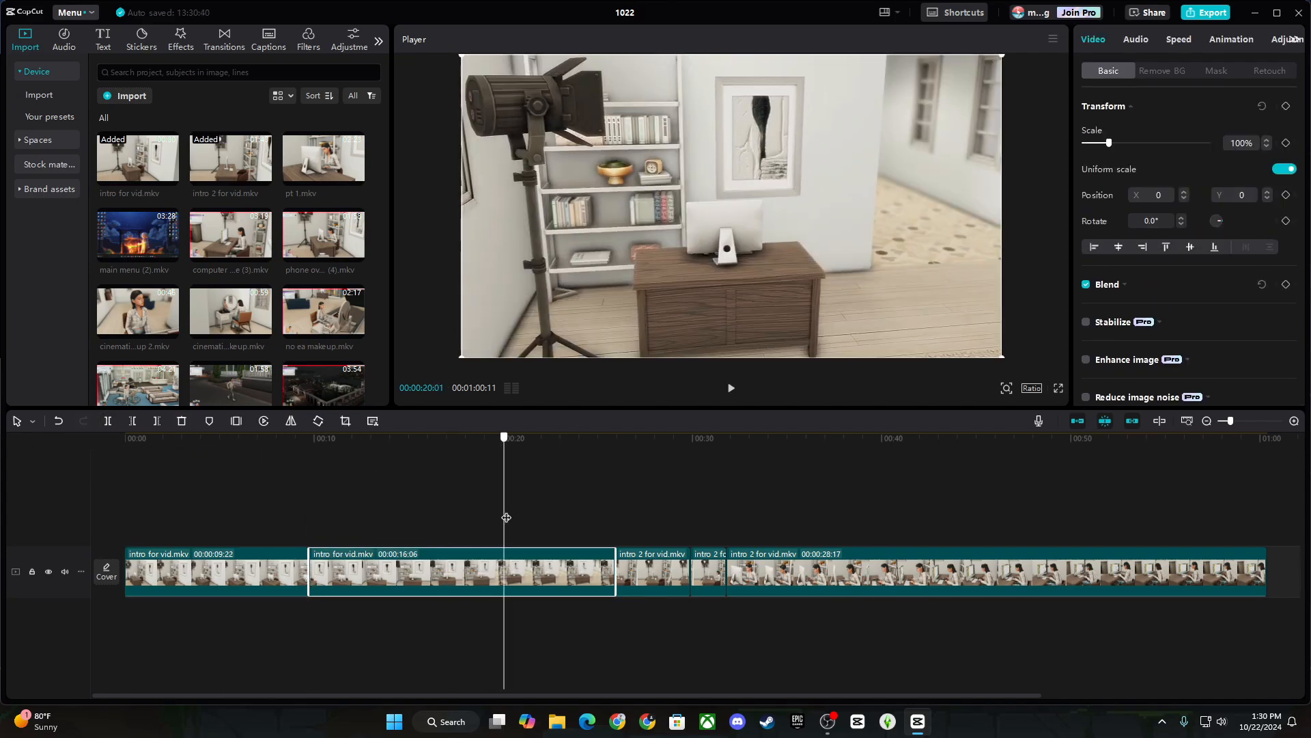
pyautogui.press('Delete')
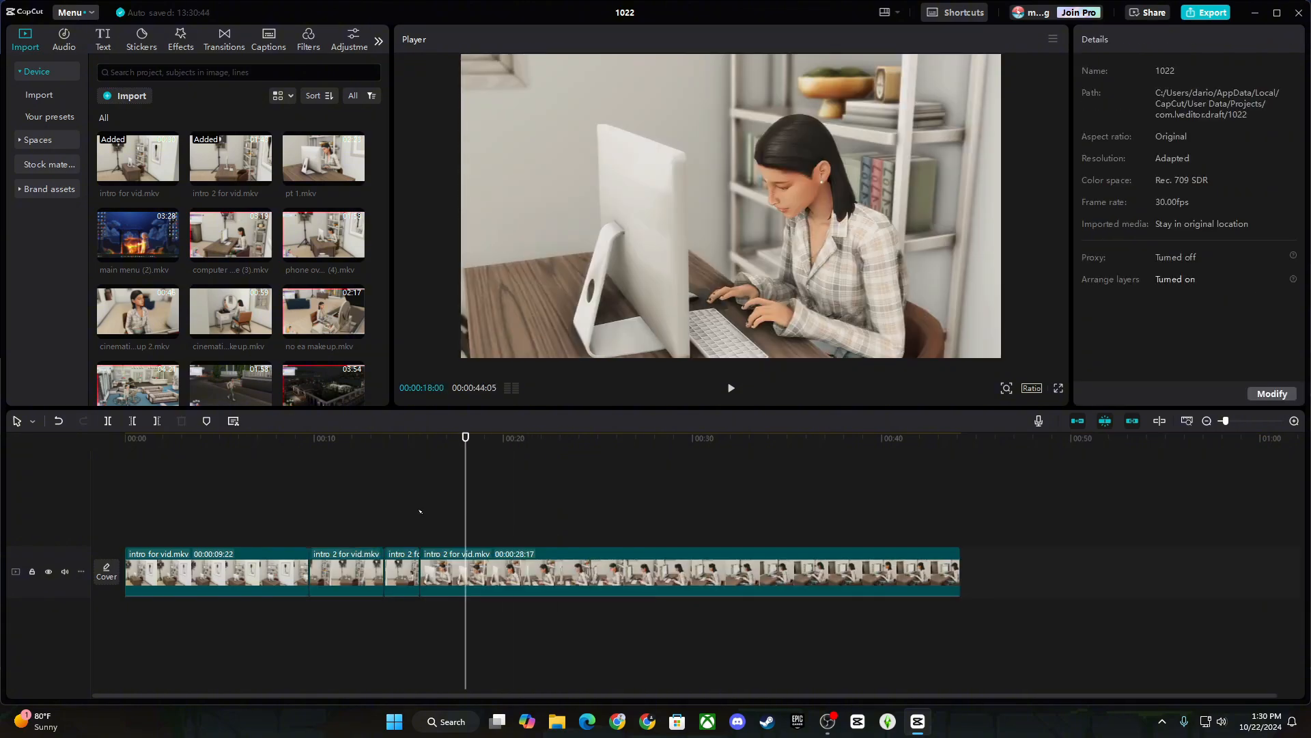
# Split the final clip at 00:00:33:17, delete the trailing piece, and return to the start.
pyautogui.click(294, 508)
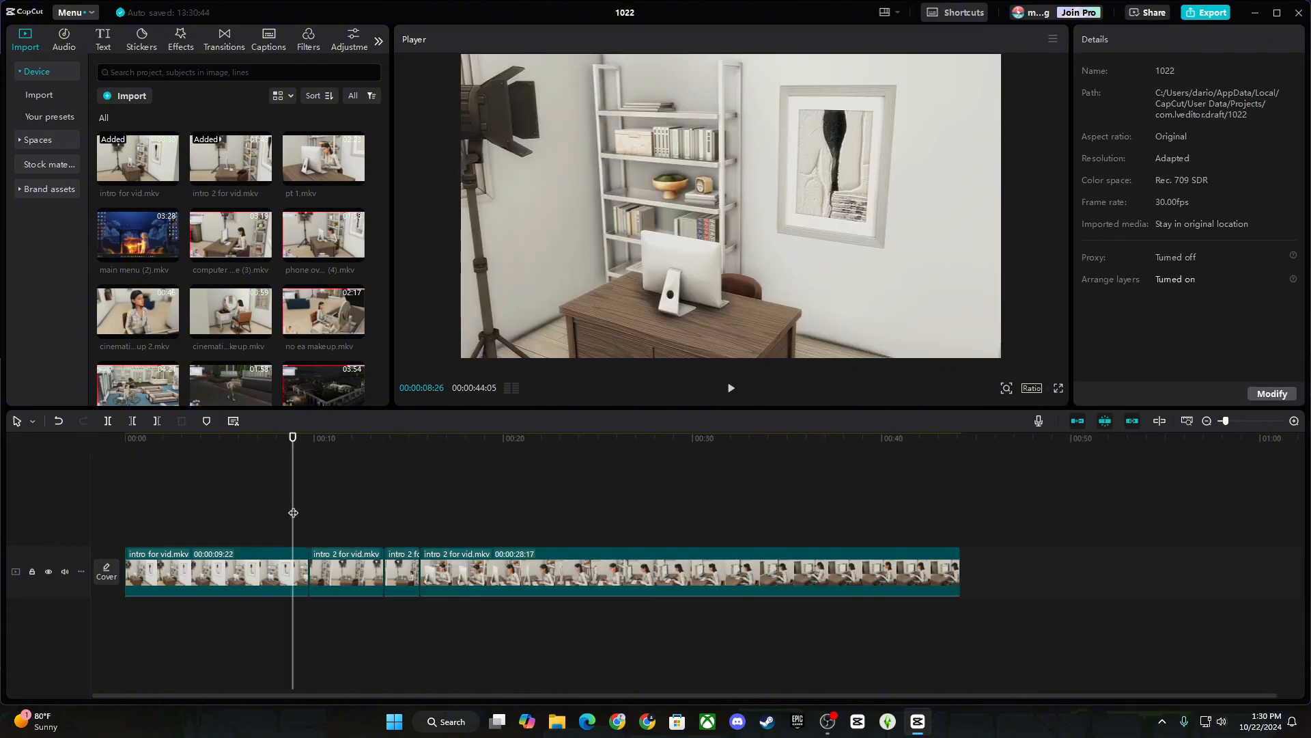
pyautogui.click(731, 388)
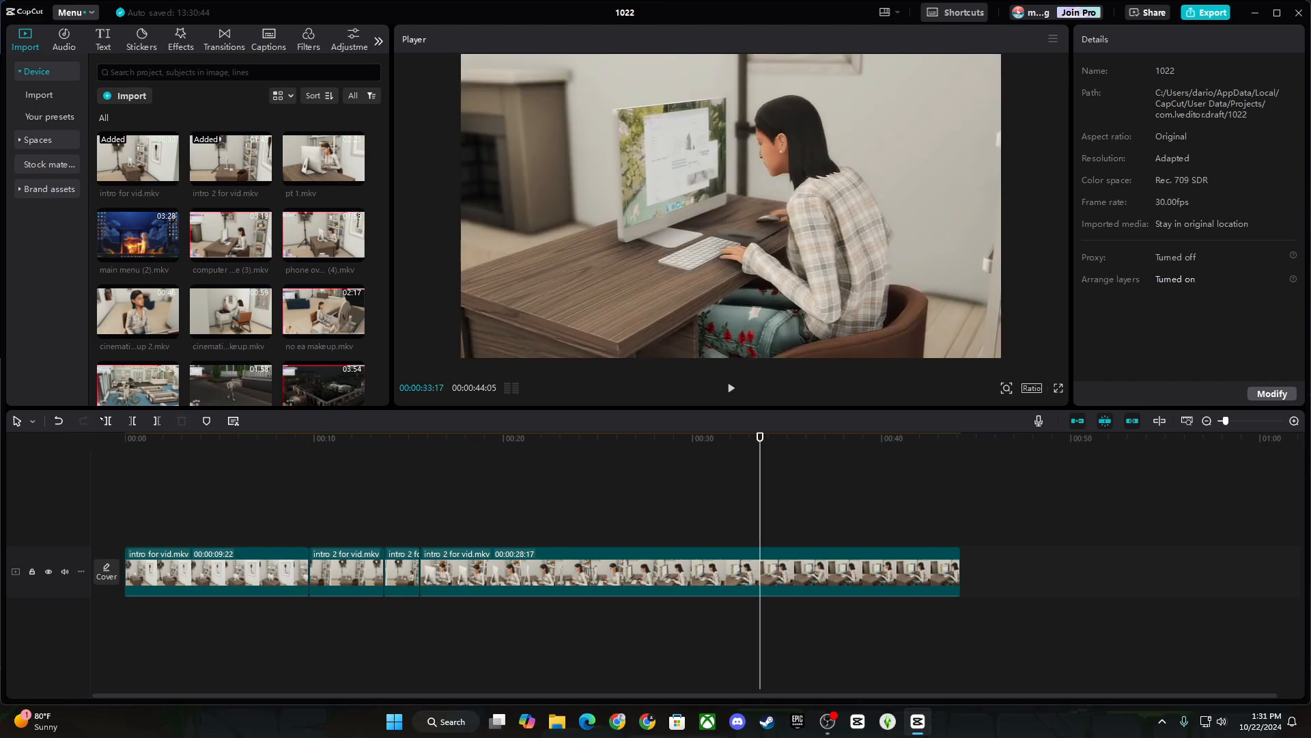
pyautogui.click(107, 421)
pyautogui.click(835, 567)
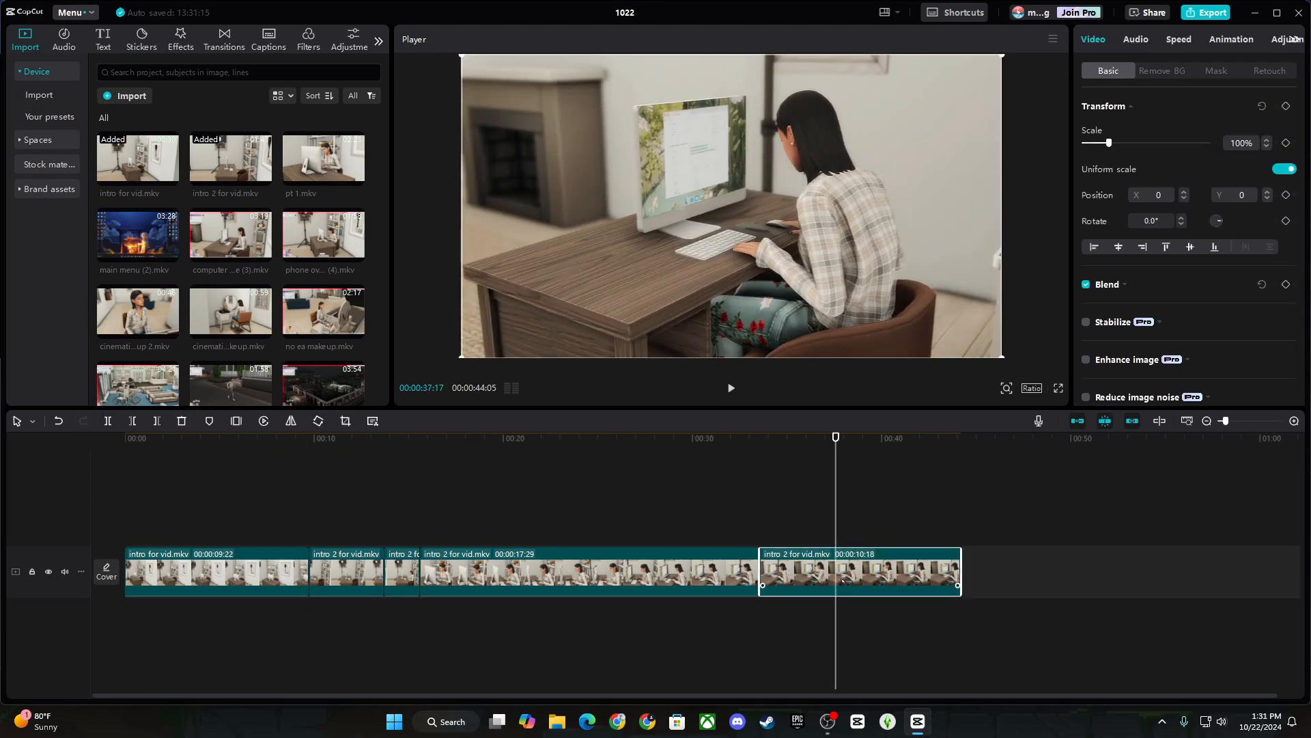
pyautogui.press('Delete')
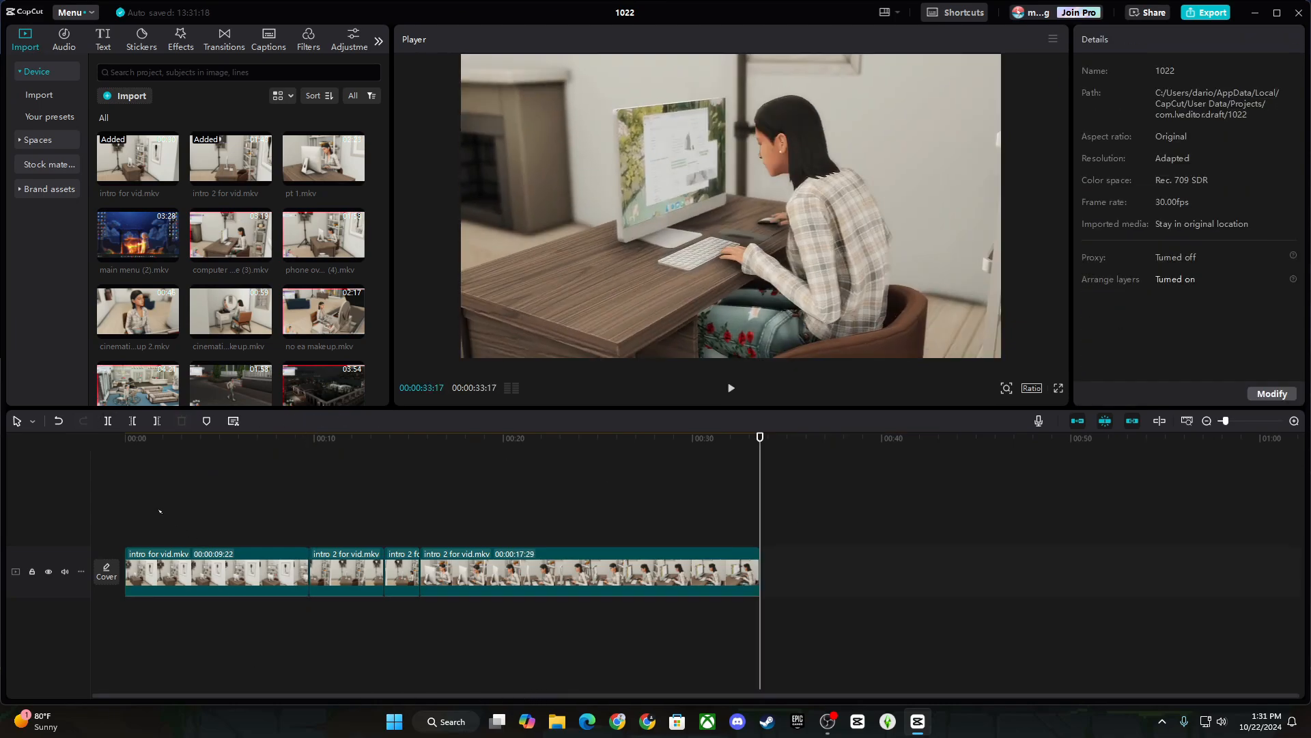
pyautogui.press('Home')
# Open the Music library and browse the list to preview the Relaxed track.
pyautogui.click(58, 40)
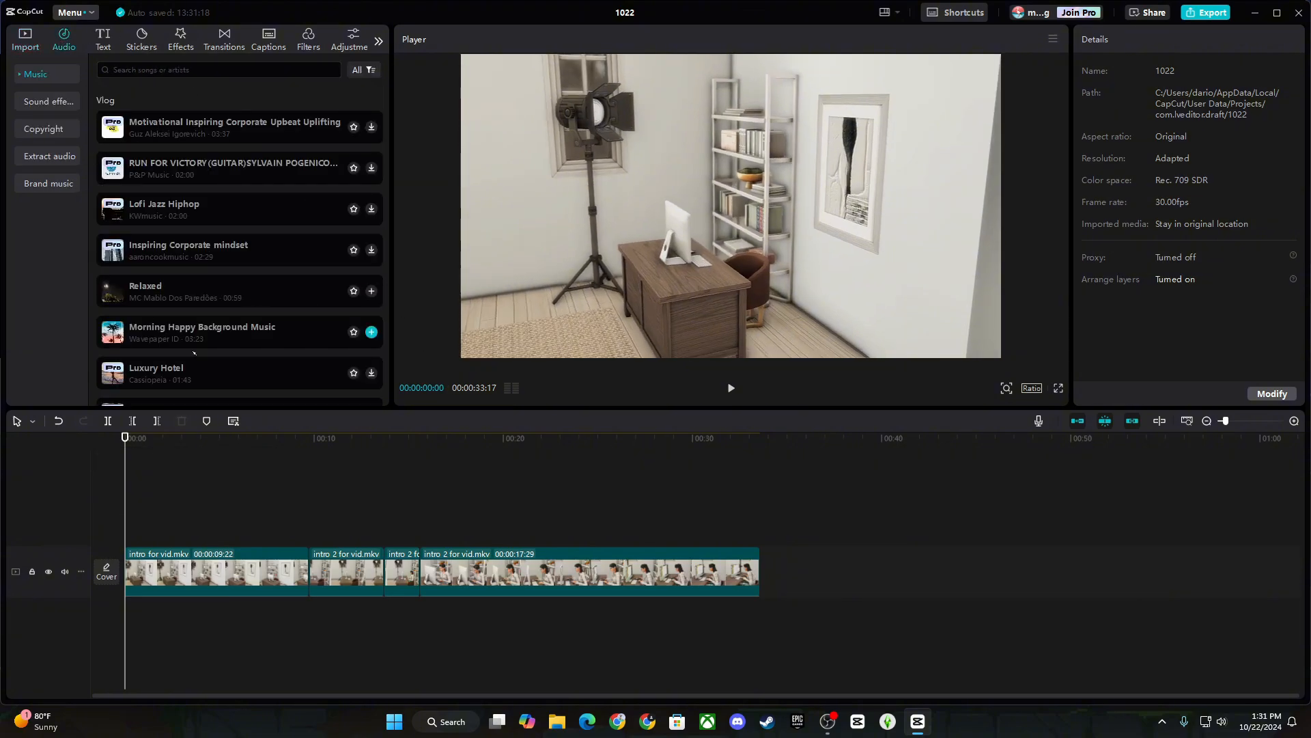
pyautogui.click(1213, 721)
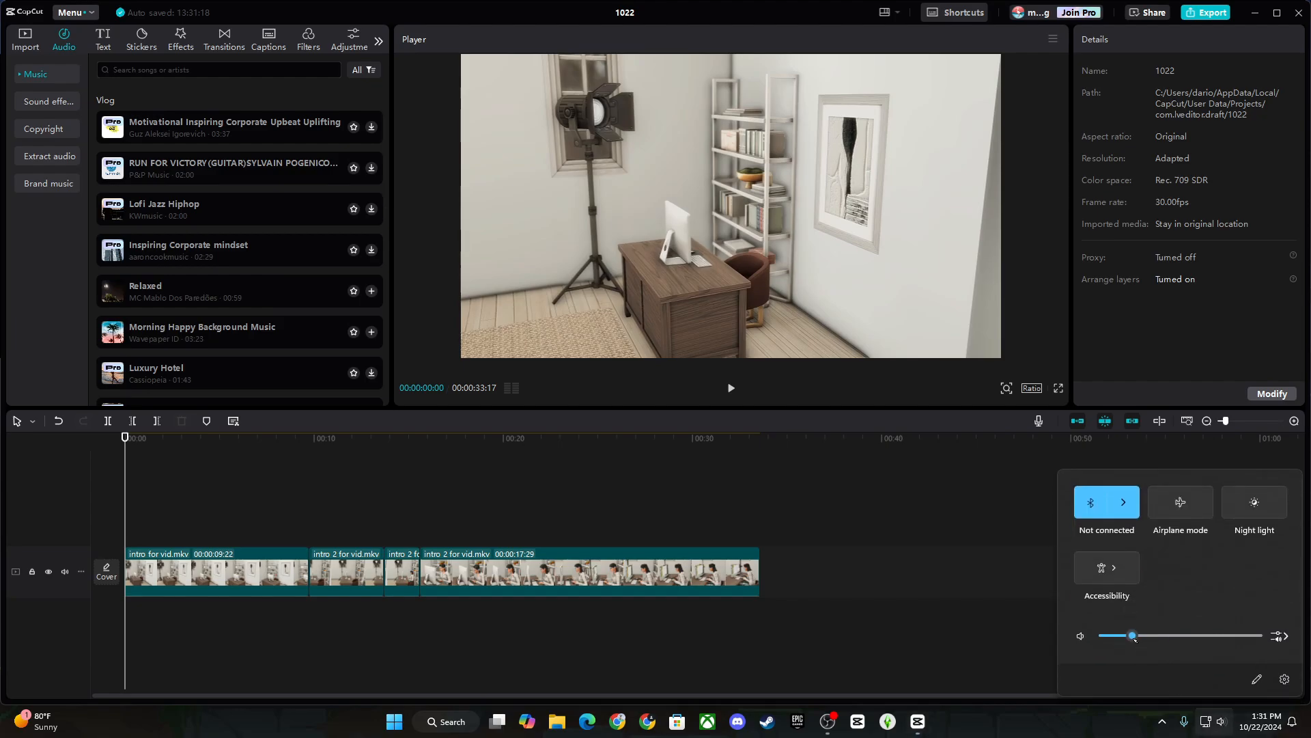
pyautogui.click(1215, 734)
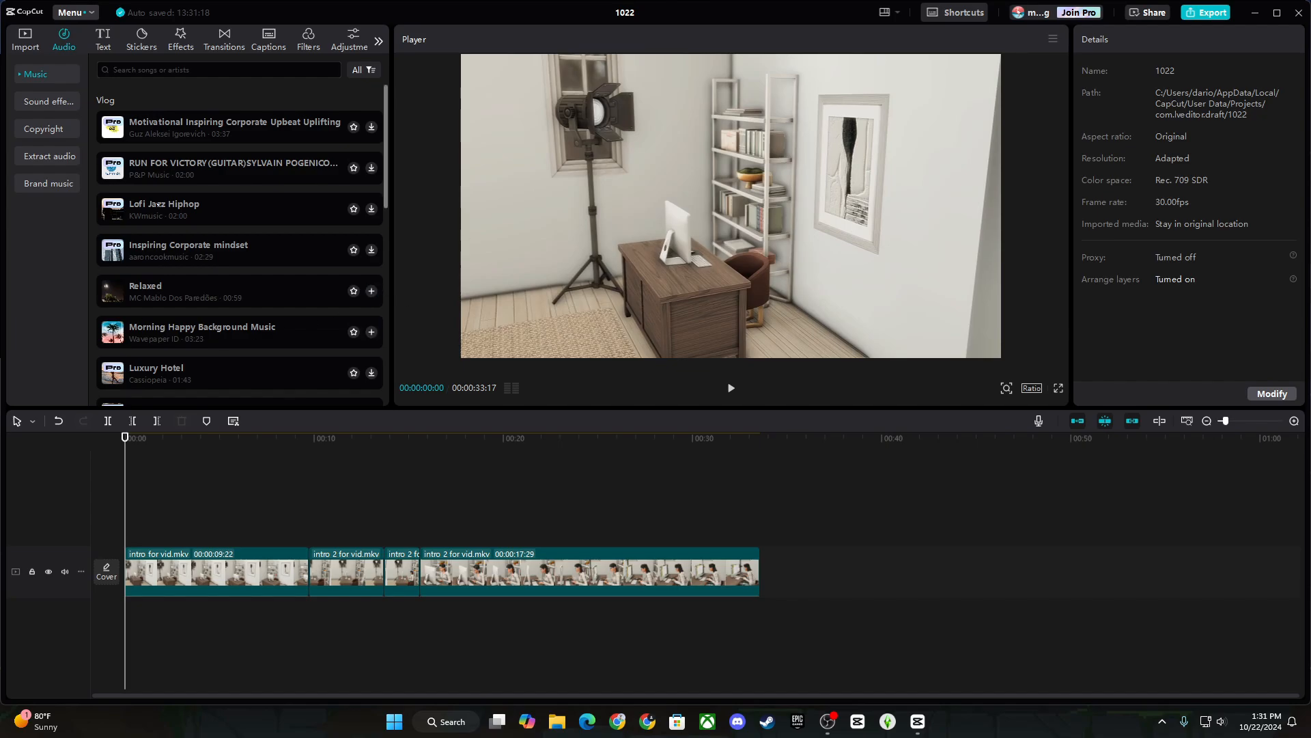
pyautogui.moveTo(387, 98)
pyautogui.mouseDown()
pyautogui.moveTo(387, 127)
pyautogui.moveTo(379, 90)
pyautogui.mouseUp()
pyautogui.scroll(2, 385, 114)
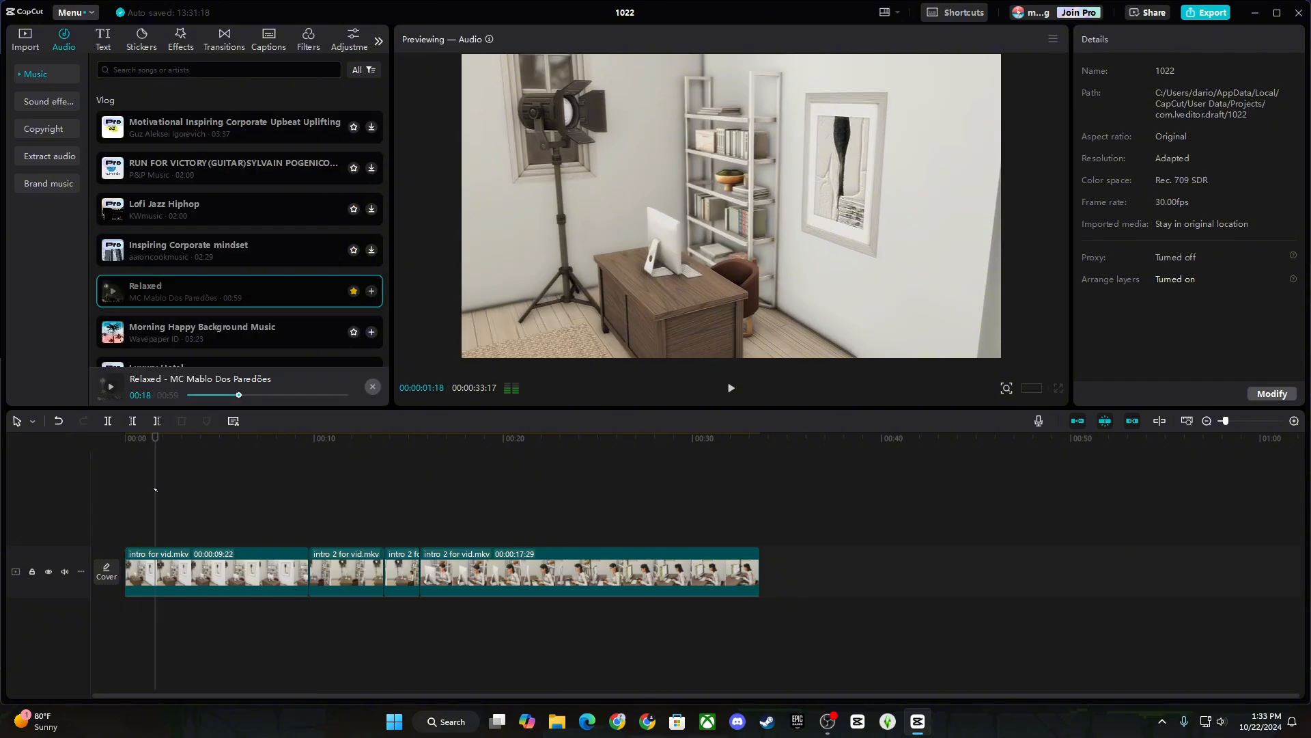
pyautogui.scroll(-1, 228, 299)
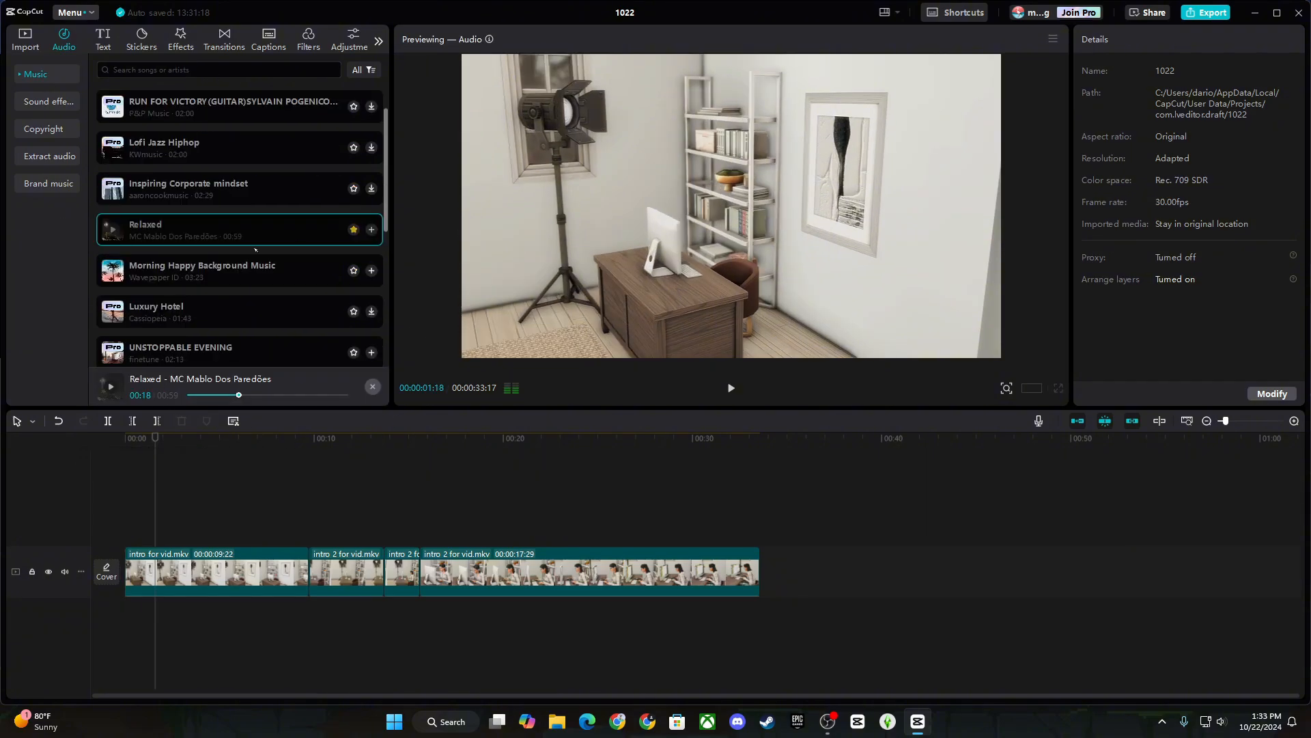
# Place Relaxed at 0:00 under the video, lower its volume to about -18 dB, and play it back.
pyautogui.moveTo(167, 244); pyautogui.dragTo(124, 510)
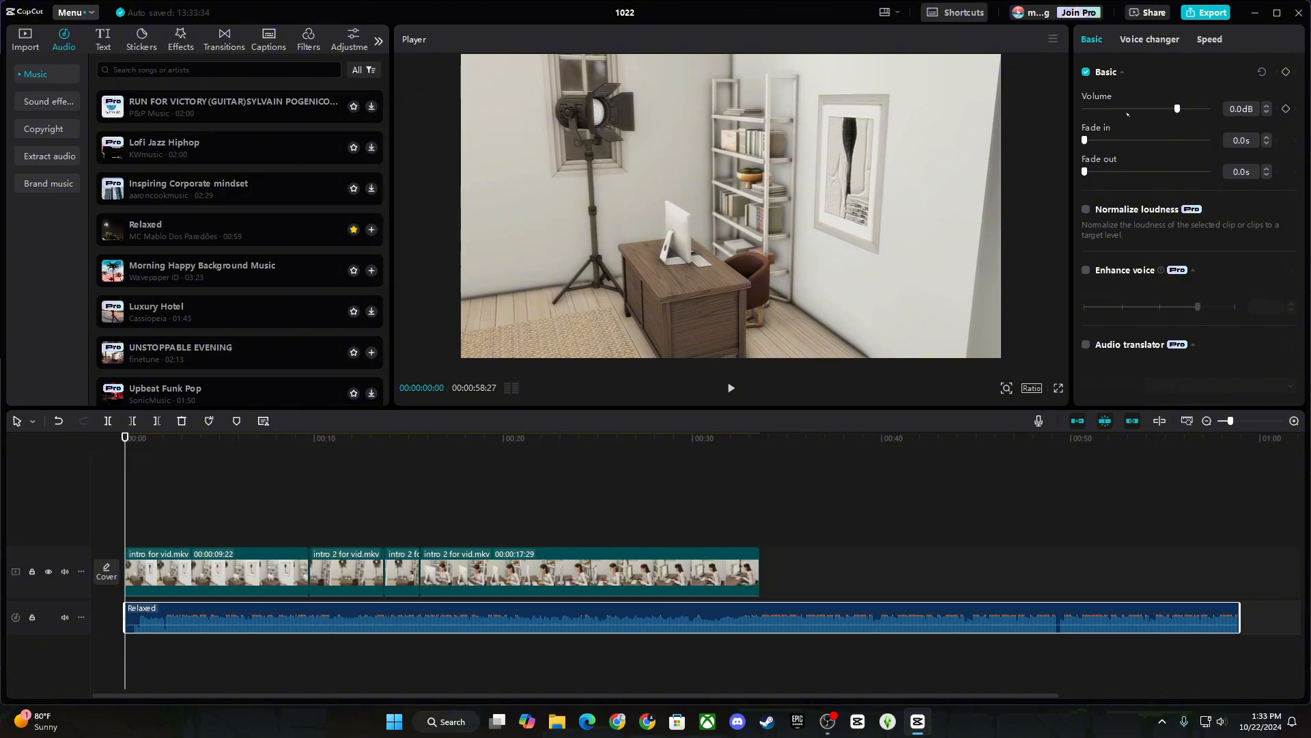
pyautogui.moveTo(1178, 109); pyautogui.dragTo(1084, 110)
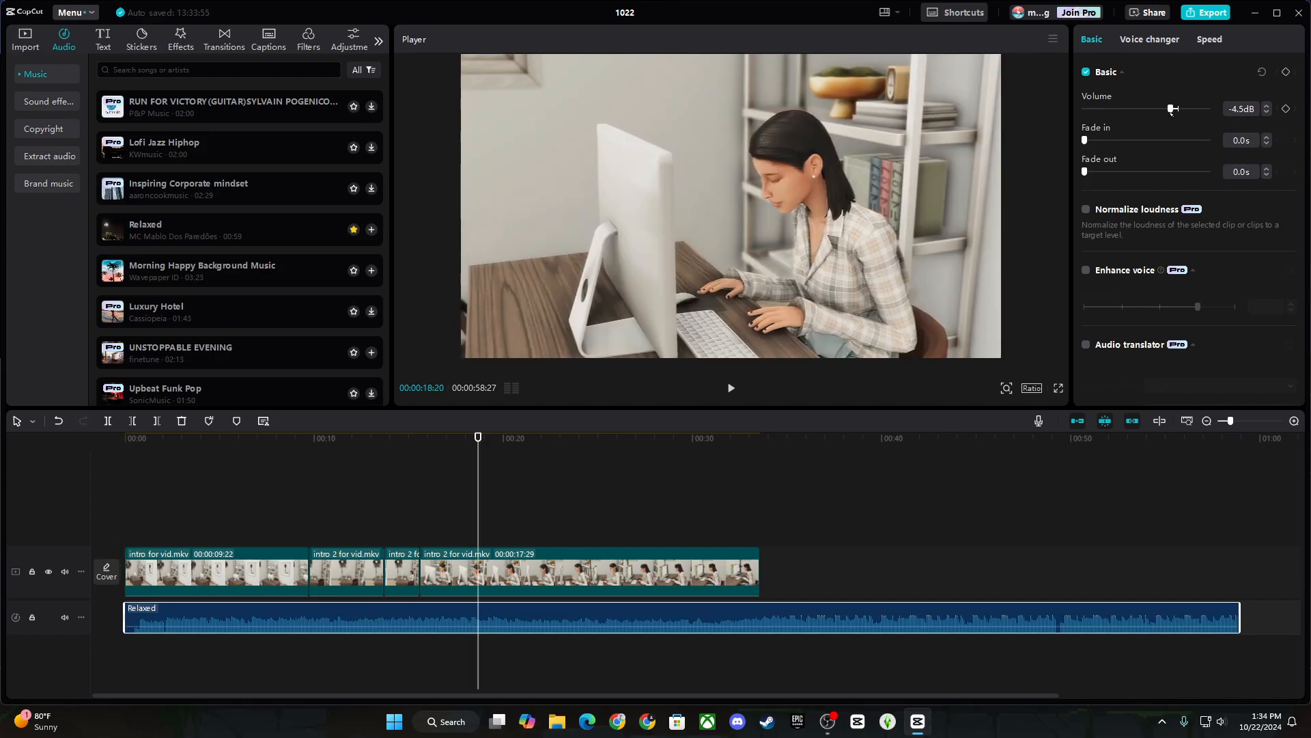
pyautogui.moveTo(1172, 109); pyautogui.dragTo(1150, 109)
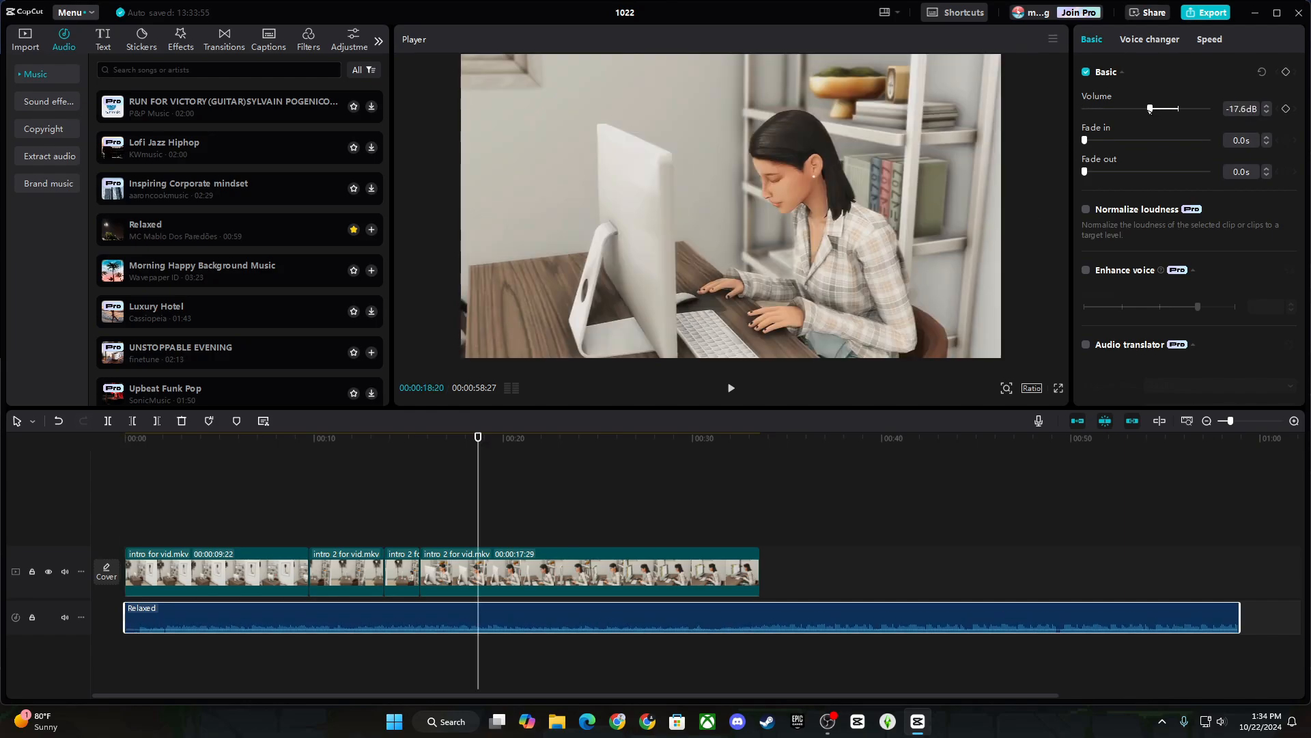
pyautogui.click(732, 388)
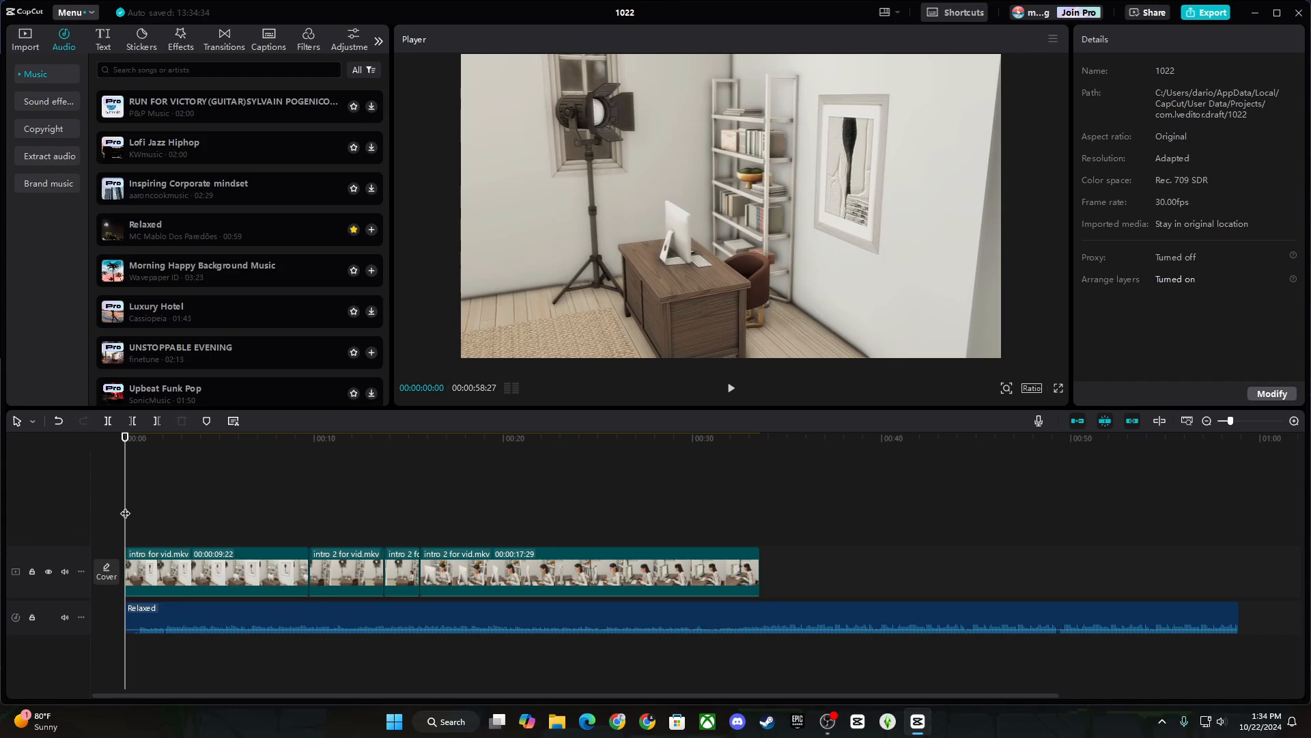
pyautogui.moveTo(125, 513); pyautogui.dragTo(292, 502)
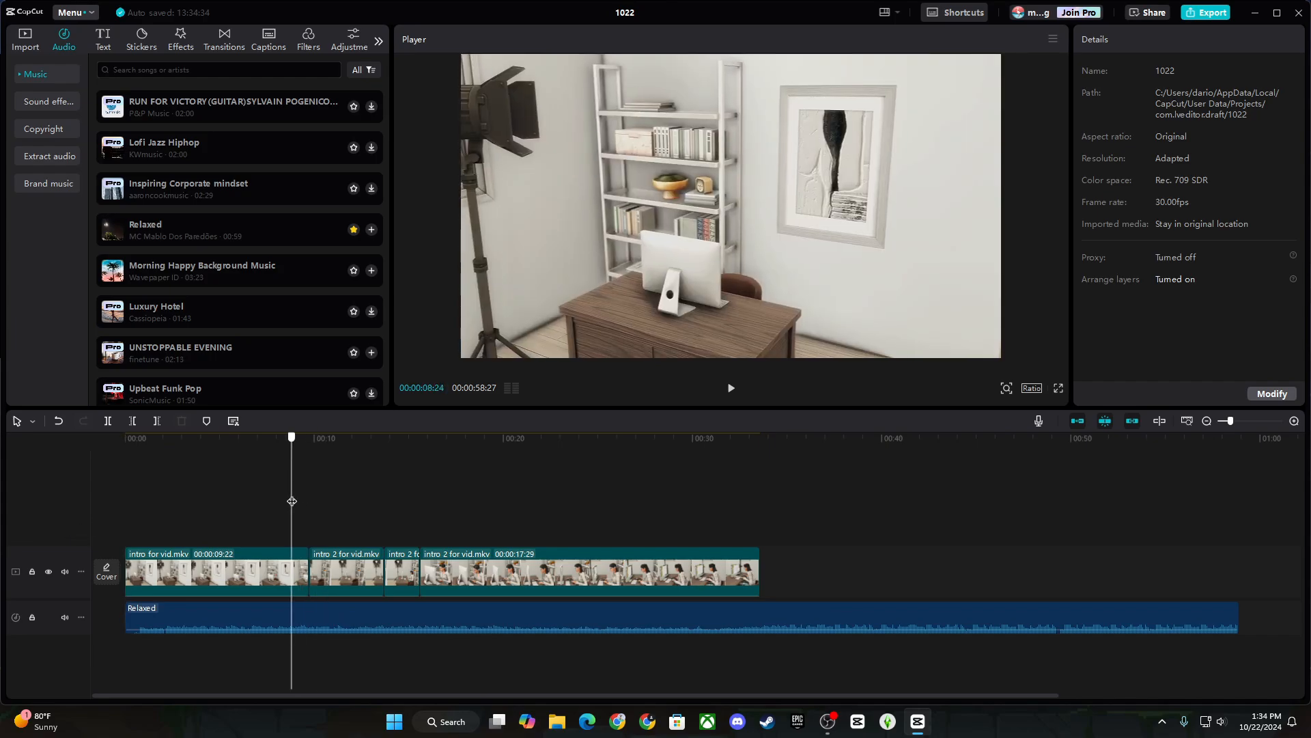
pyautogui.click(224, 51)
# Drop a Mix transition onto the first cut between the intro clips.
pyautogui.moveTo(204, 154); pyautogui.dragTo(333, 561)
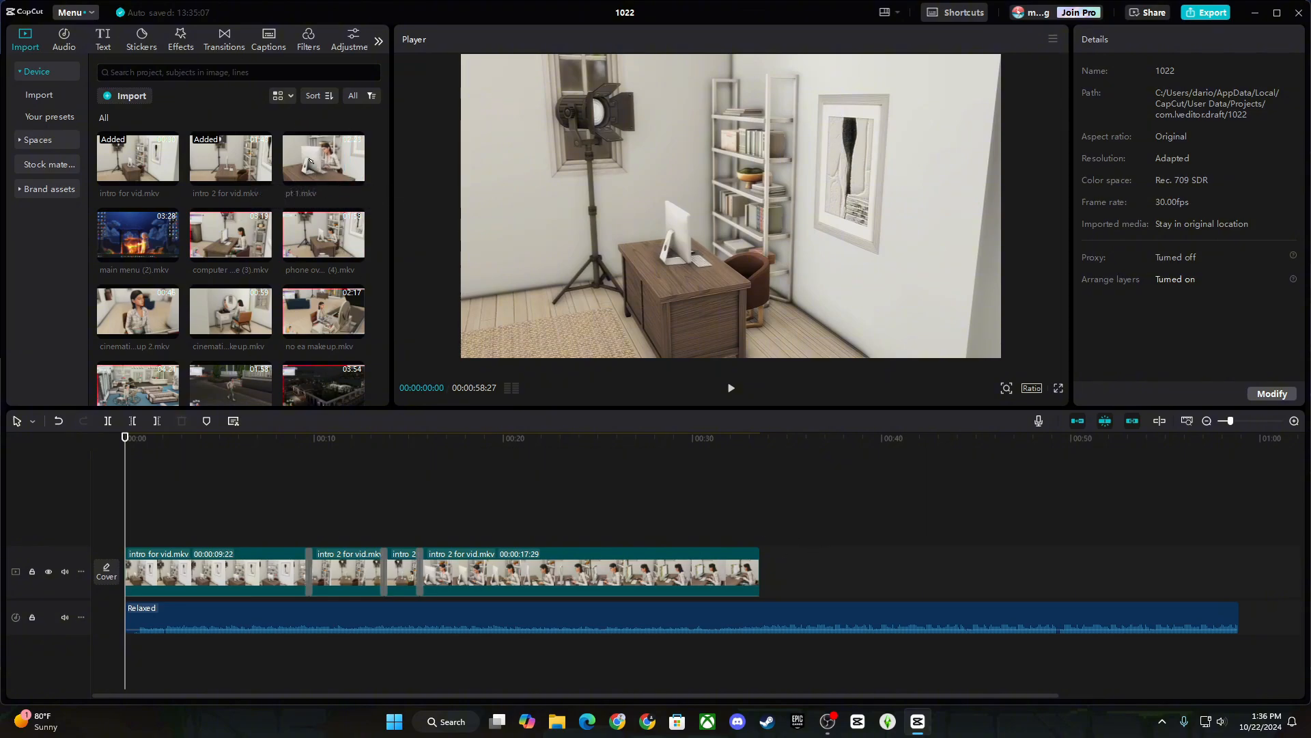
# Append pt 1.mkv after the last intro clip and set the playhead to 00:00:35:24.
pyautogui.moveTo(844, 473); pyautogui.dragTo(772, 564)
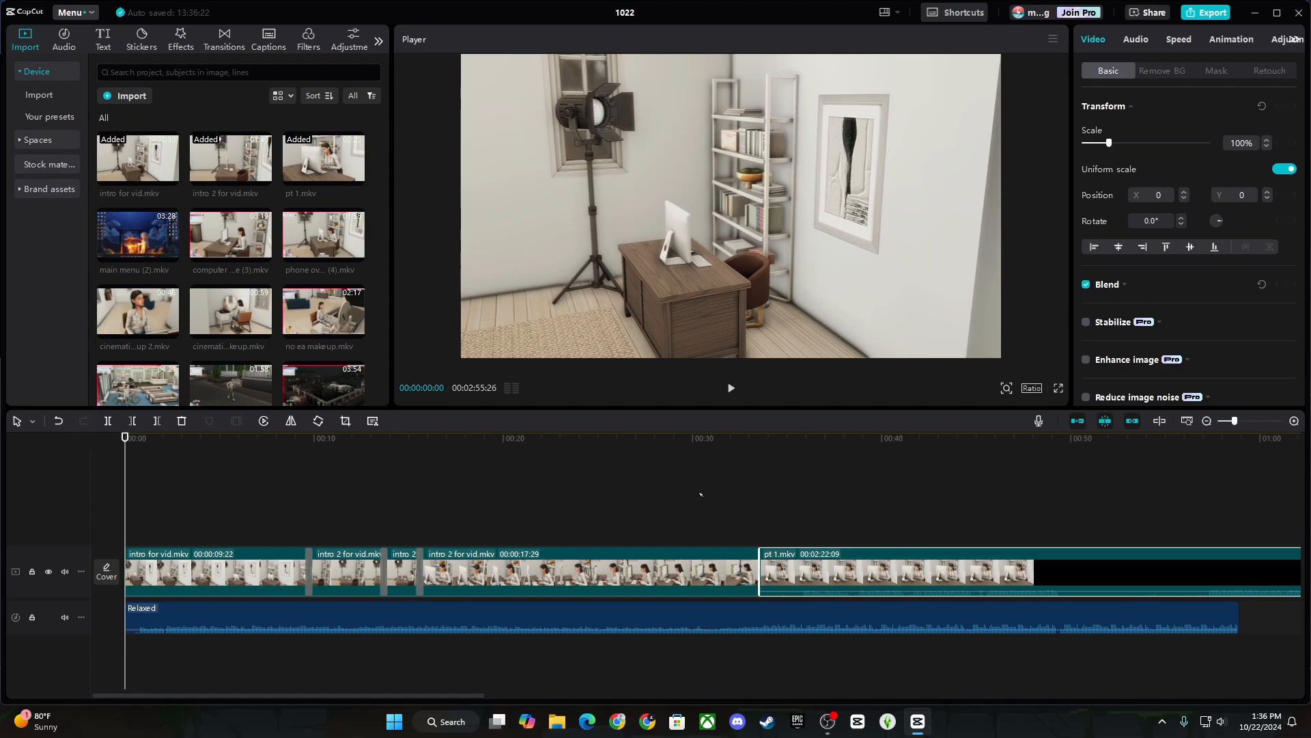
pyautogui.click(749, 493)
pyautogui.moveTo(749, 493); pyautogui.dragTo(803, 499)
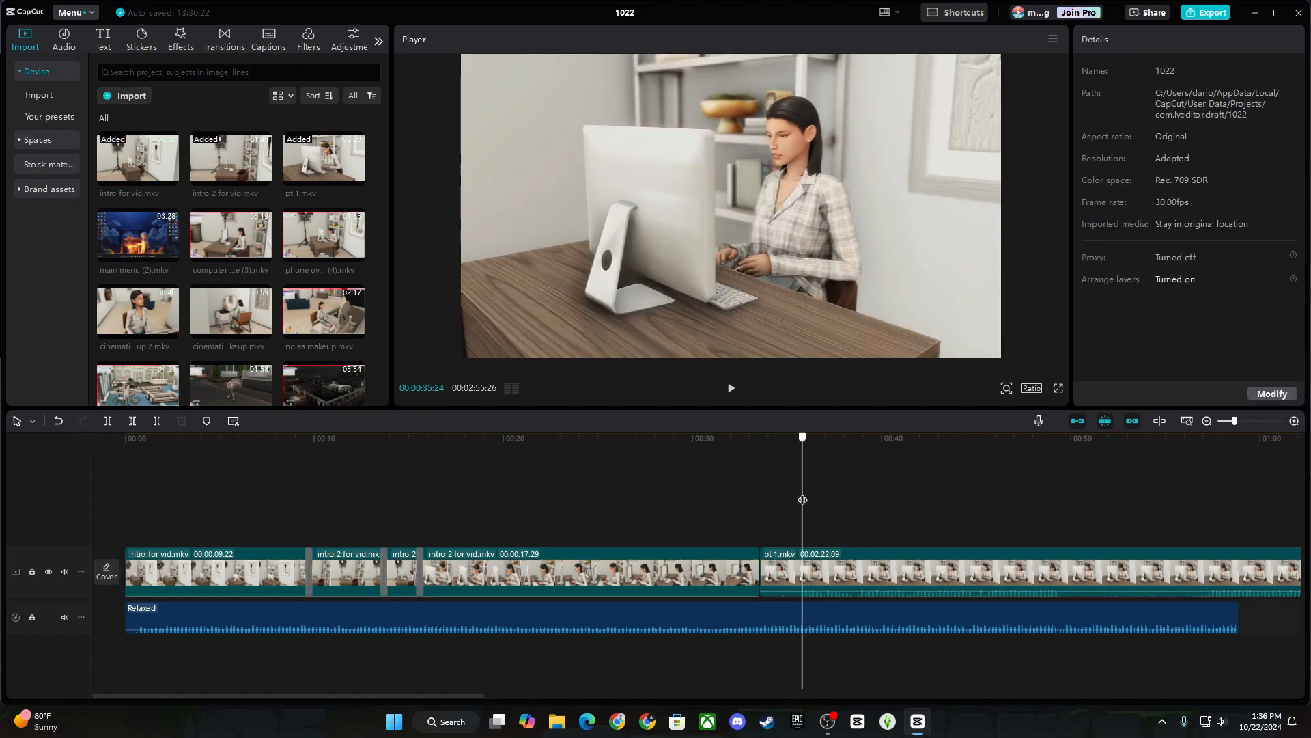
pyautogui.moveTo(437, 696); pyautogui.dragTo(534, 696)
# Split pt 1.mkv at the playhead and delete its short opening piece.
pyautogui.click(493, 573)
pyautogui.click(108, 421)
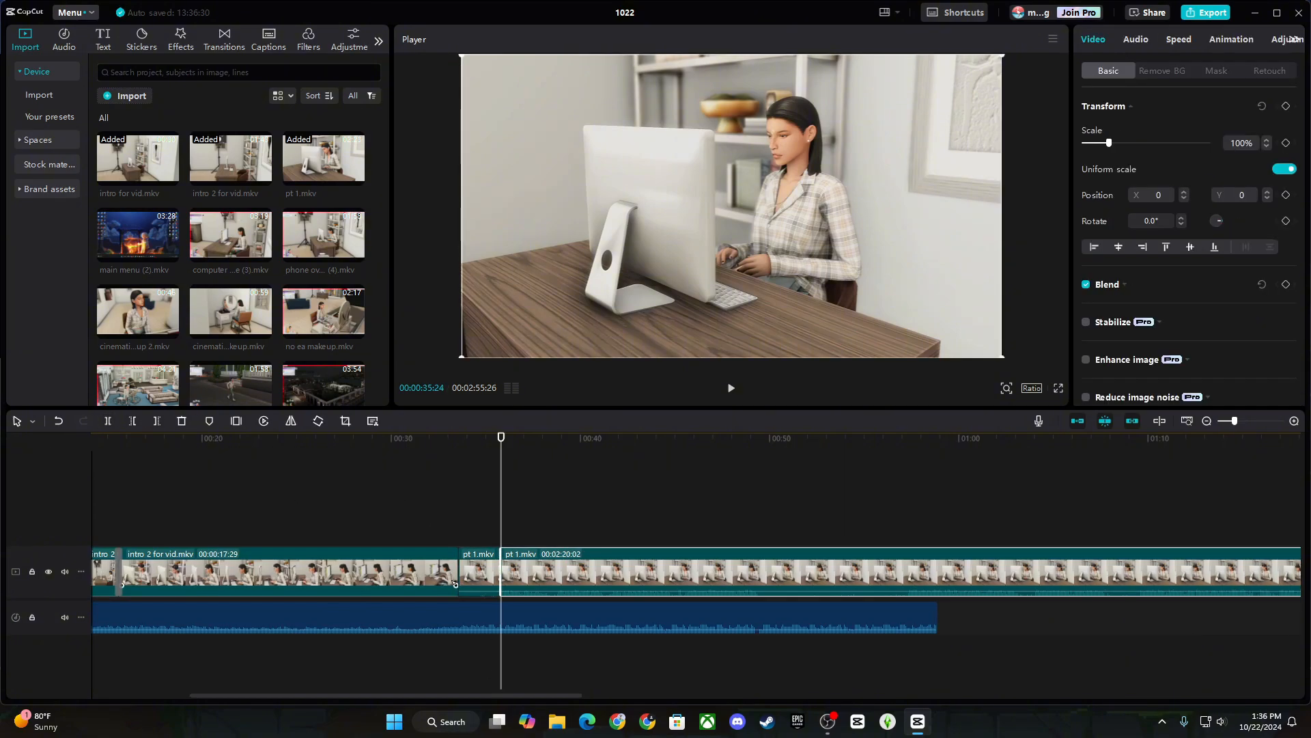
pyautogui.click(488, 556)
pyautogui.press('Delete')
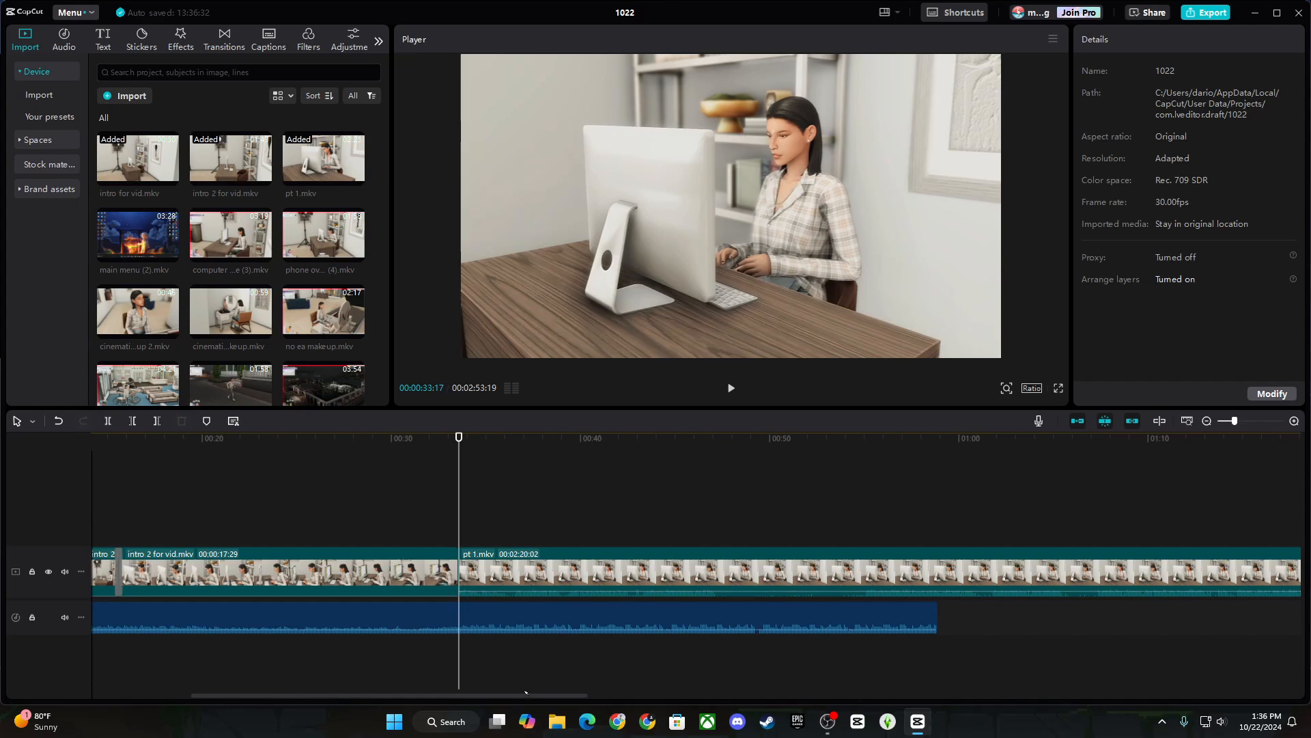
pyautogui.moveTo(522, 695); pyautogui.dragTo(409, 696)
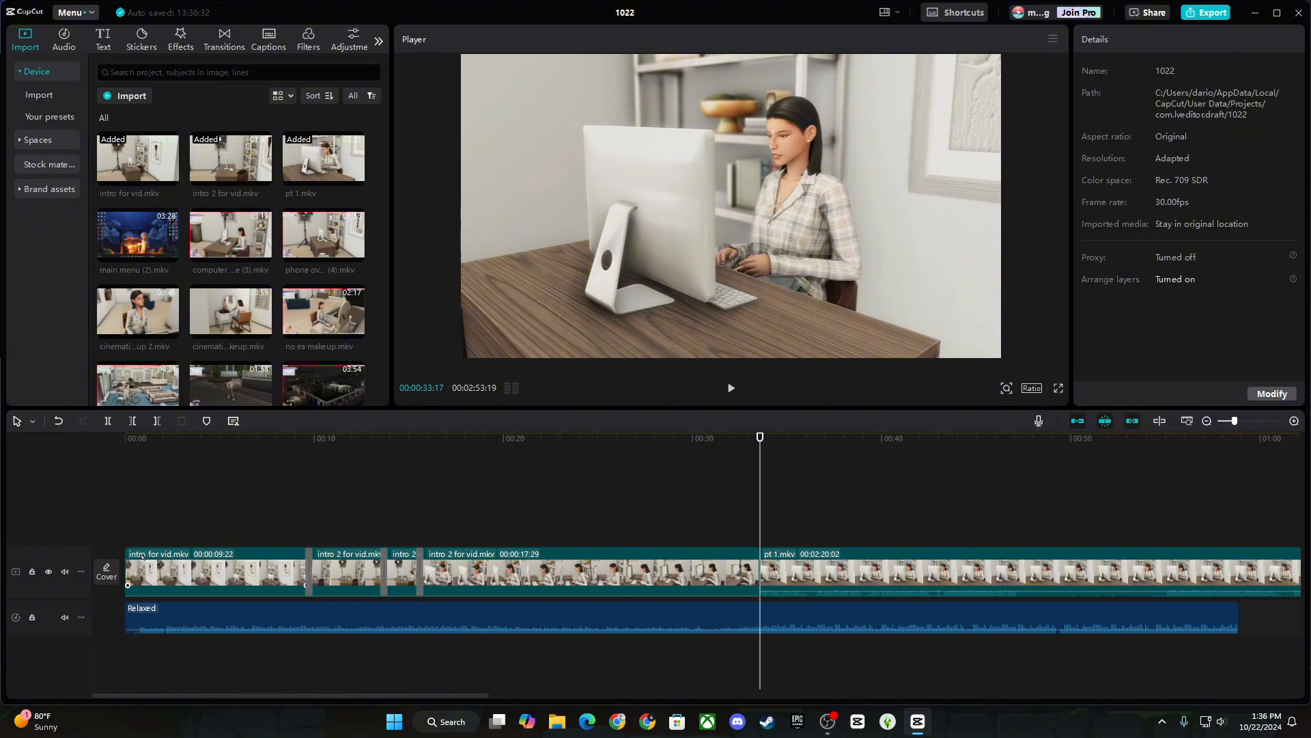
pyautogui.moveTo(254, 694); pyautogui.dragTo(373, 733)
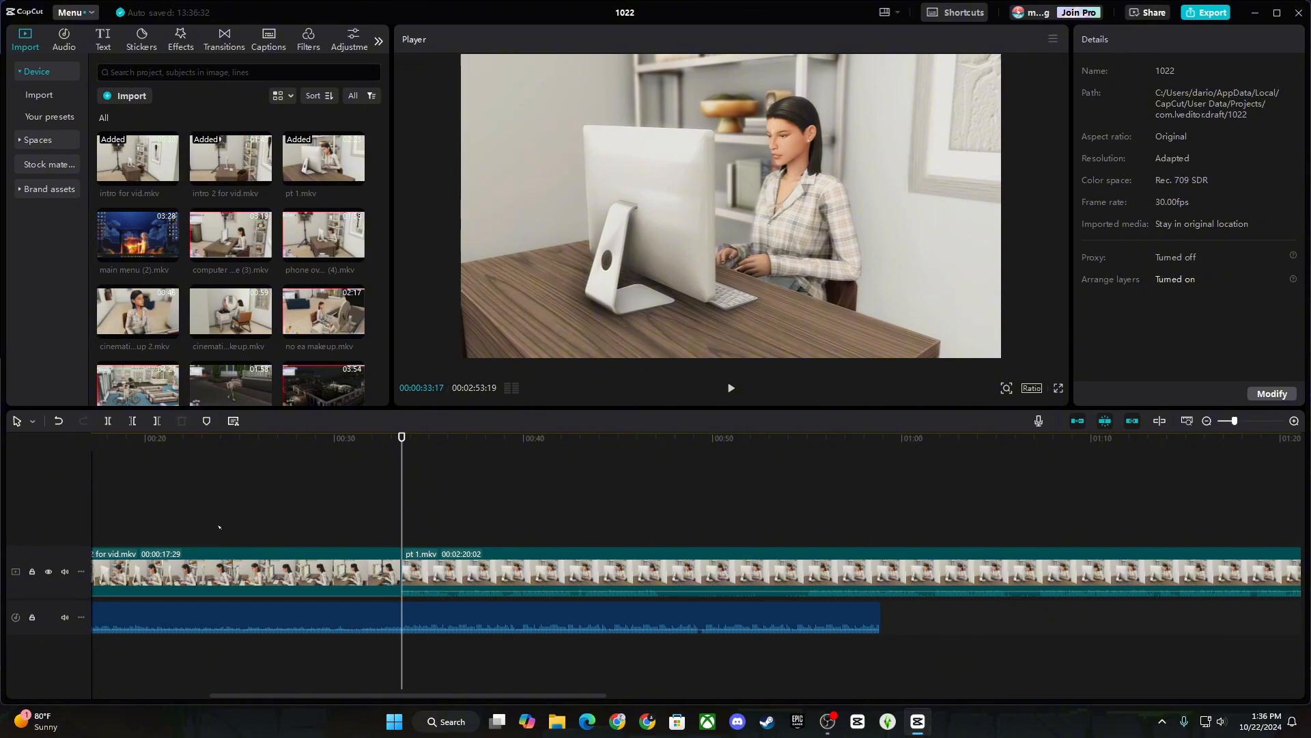
# Add a 1.0s Woosh transition where pt 1.mkv begins.
pyautogui.click(345, 490)
pyautogui.click(224, 39)
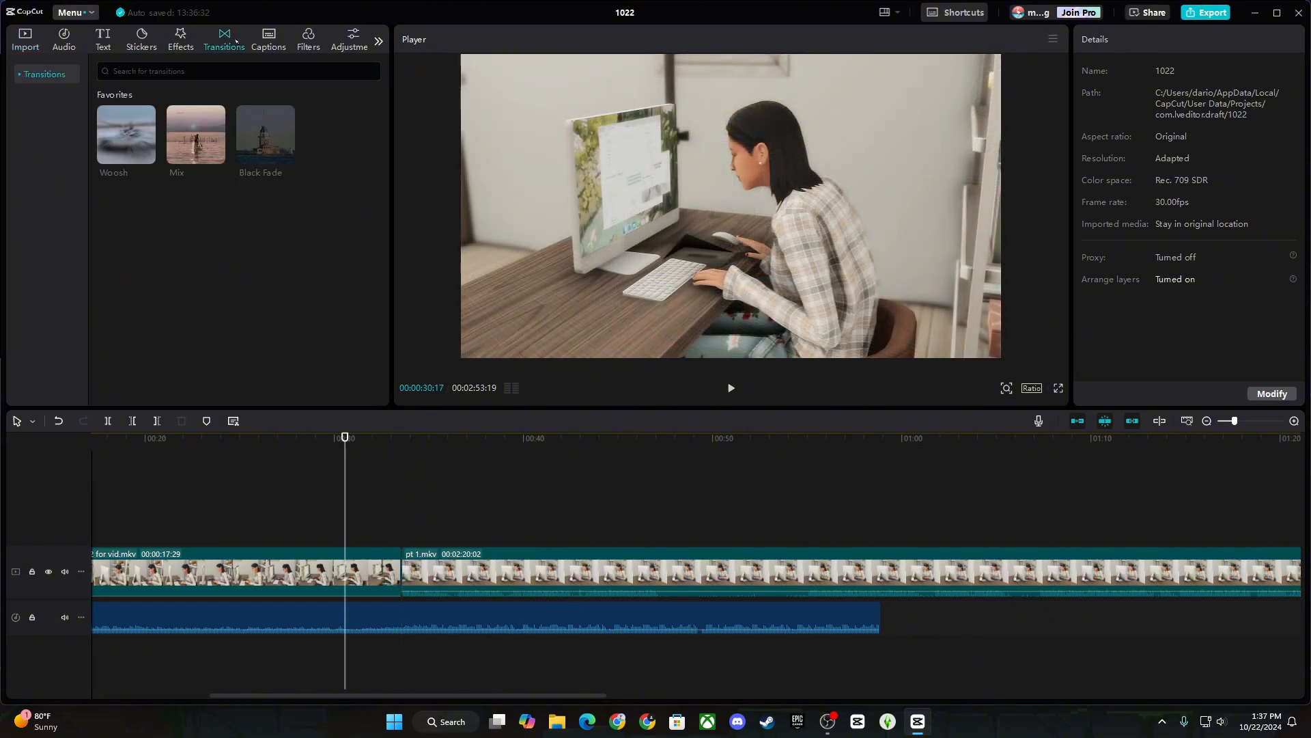
pyautogui.moveTo(127, 137); pyautogui.dragTo(470, 451)
pyautogui.moveTo(405, 566)
pyautogui.mouseDown()
pyautogui.moveTo(312, 292)
pyautogui.moveTo(140, 149)
pyautogui.moveTo(301, 187)
pyautogui.moveTo(398, 574)
pyautogui.mouseUp()
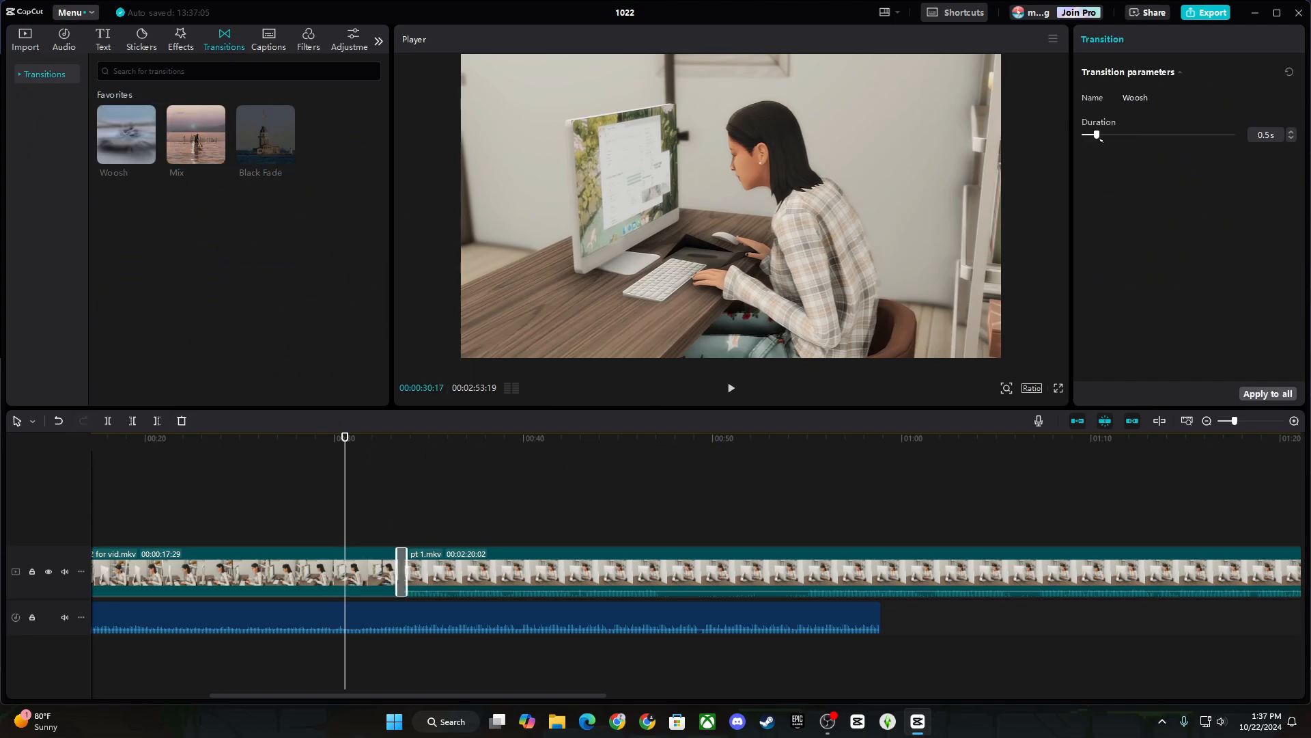
pyautogui.moveTo(1100, 138); pyautogui.dragTo(1114, 142)
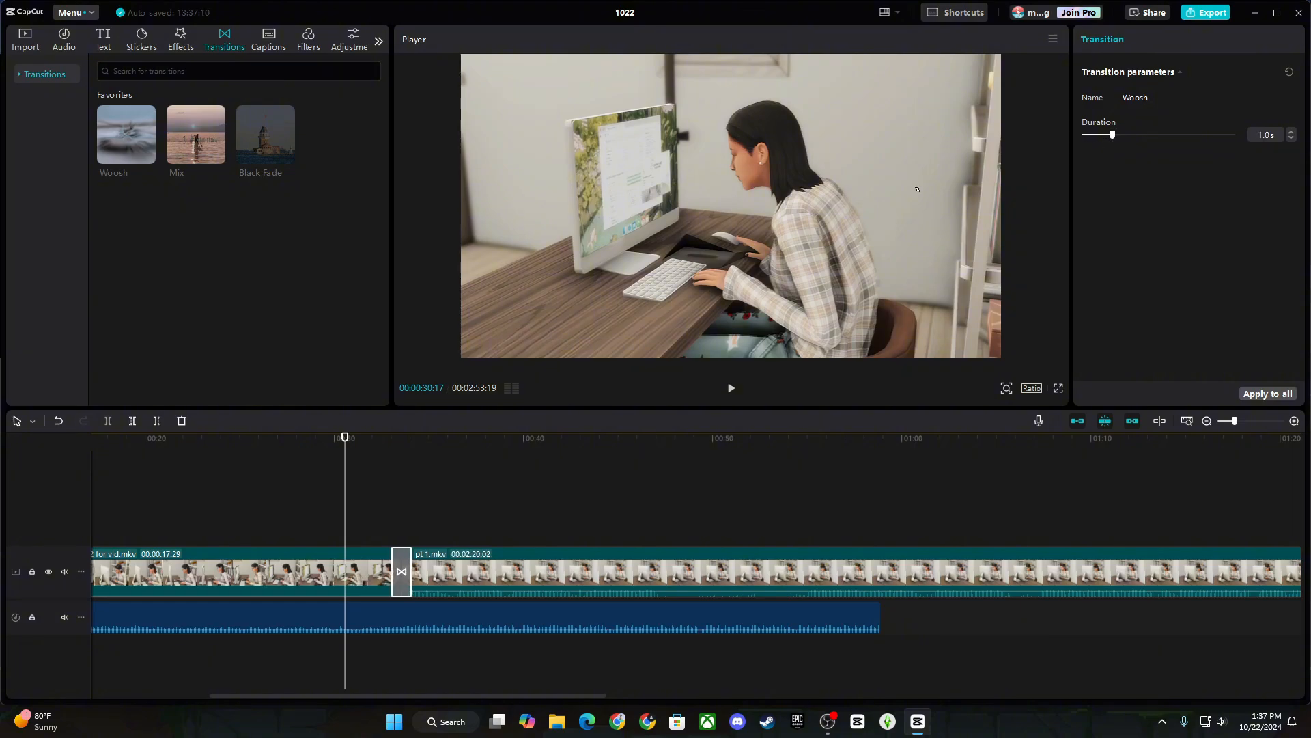
# Preview the Woosh transition, then select the Relaxed music clip.
pyautogui.click(730, 388)
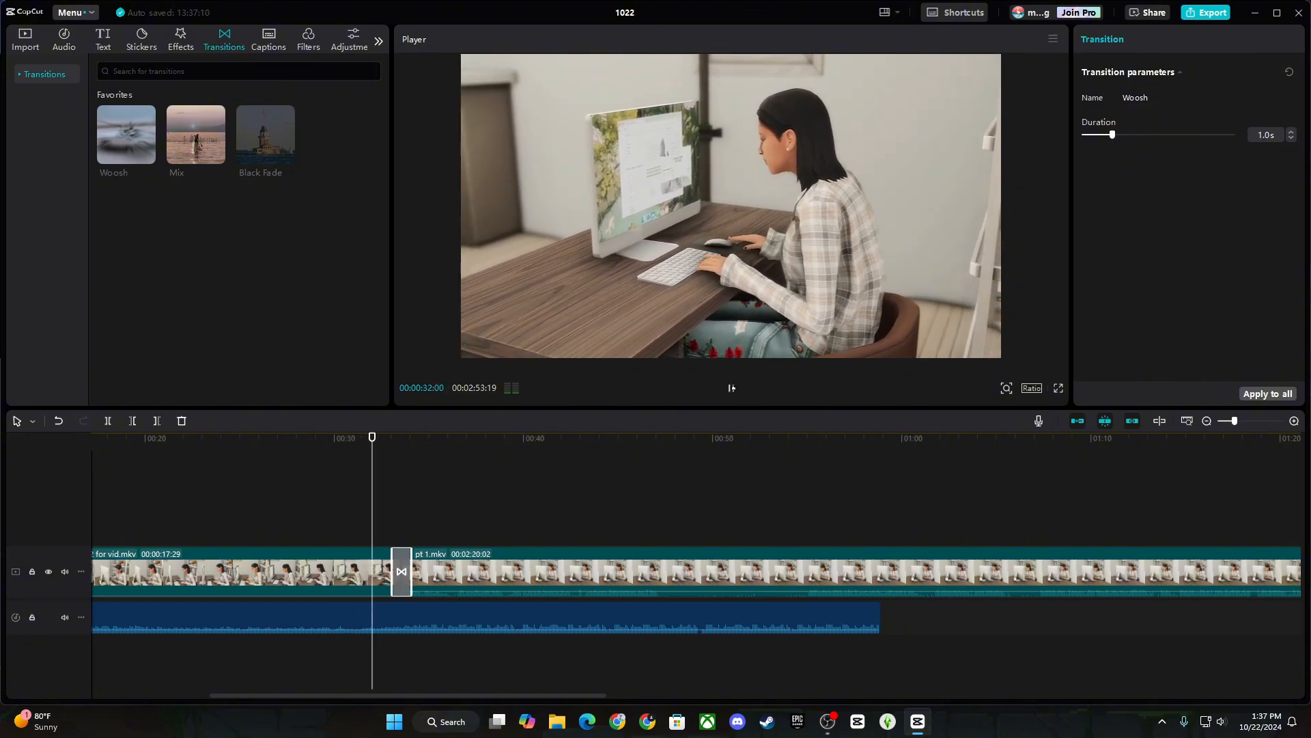
pyautogui.click(731, 388)
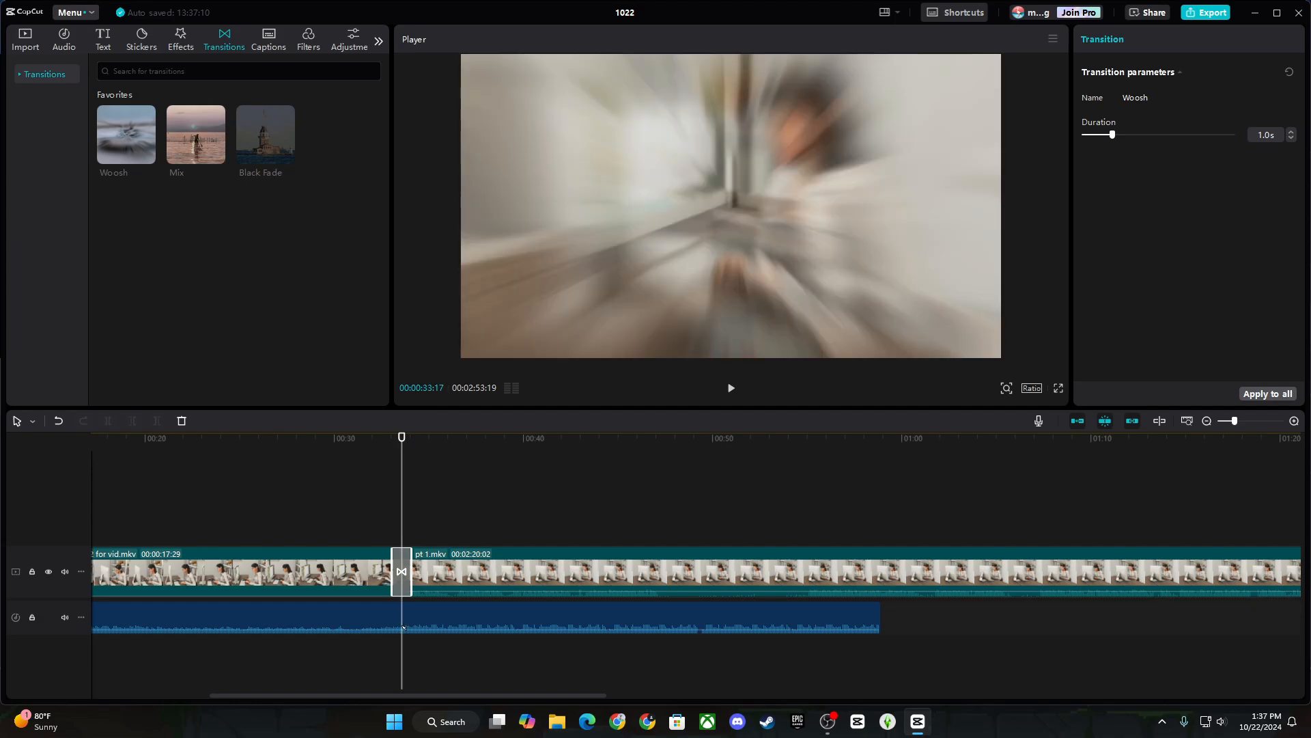
pyautogui.click(478, 618)
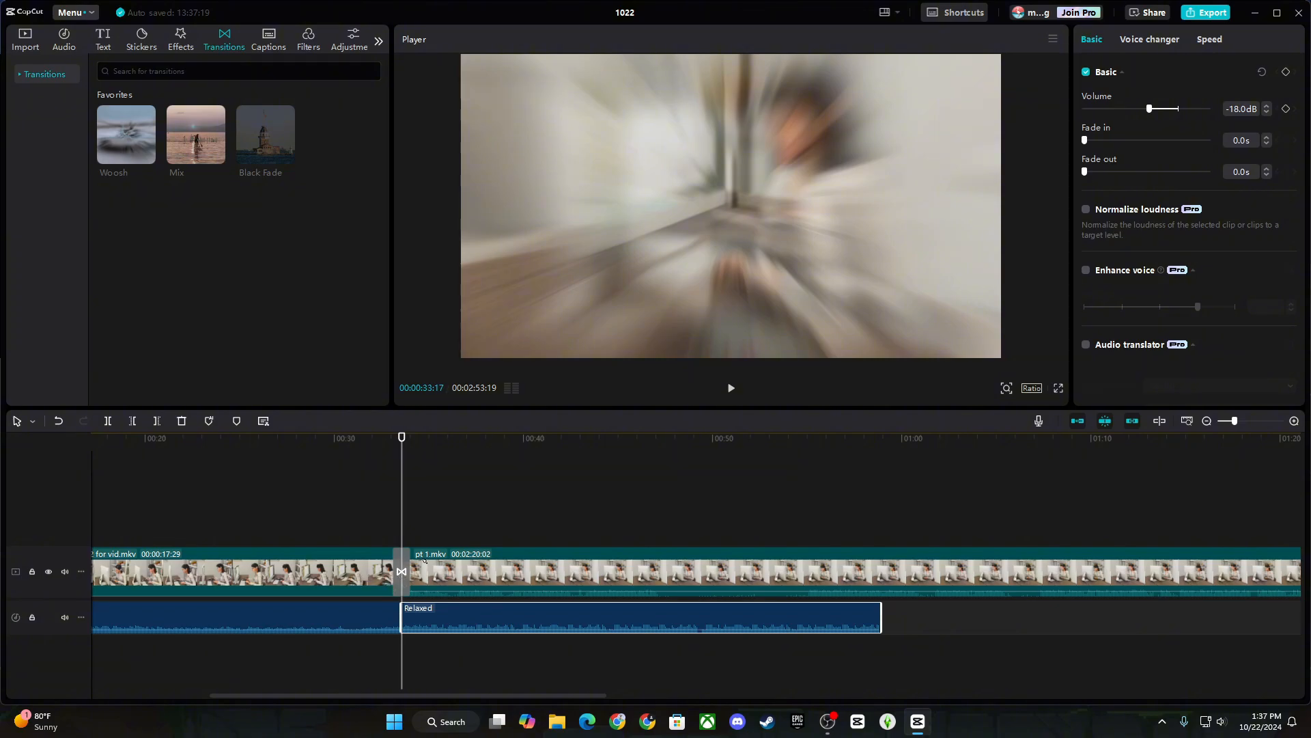
# Lower the Relaxed music volume to -32.6dB and deselect the clip.
pyautogui.moveTo(1150, 109); pyautogui.dragTo(1127, 109)
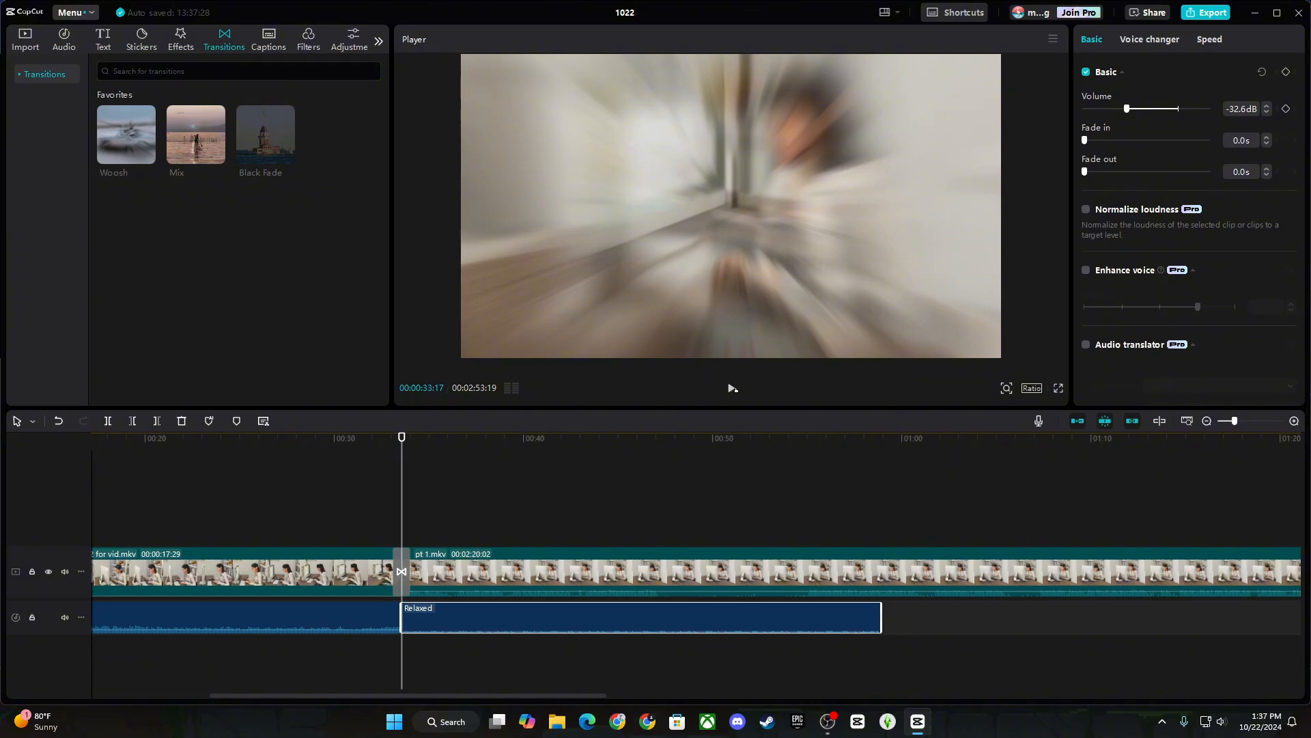
pyautogui.click(402, 536)
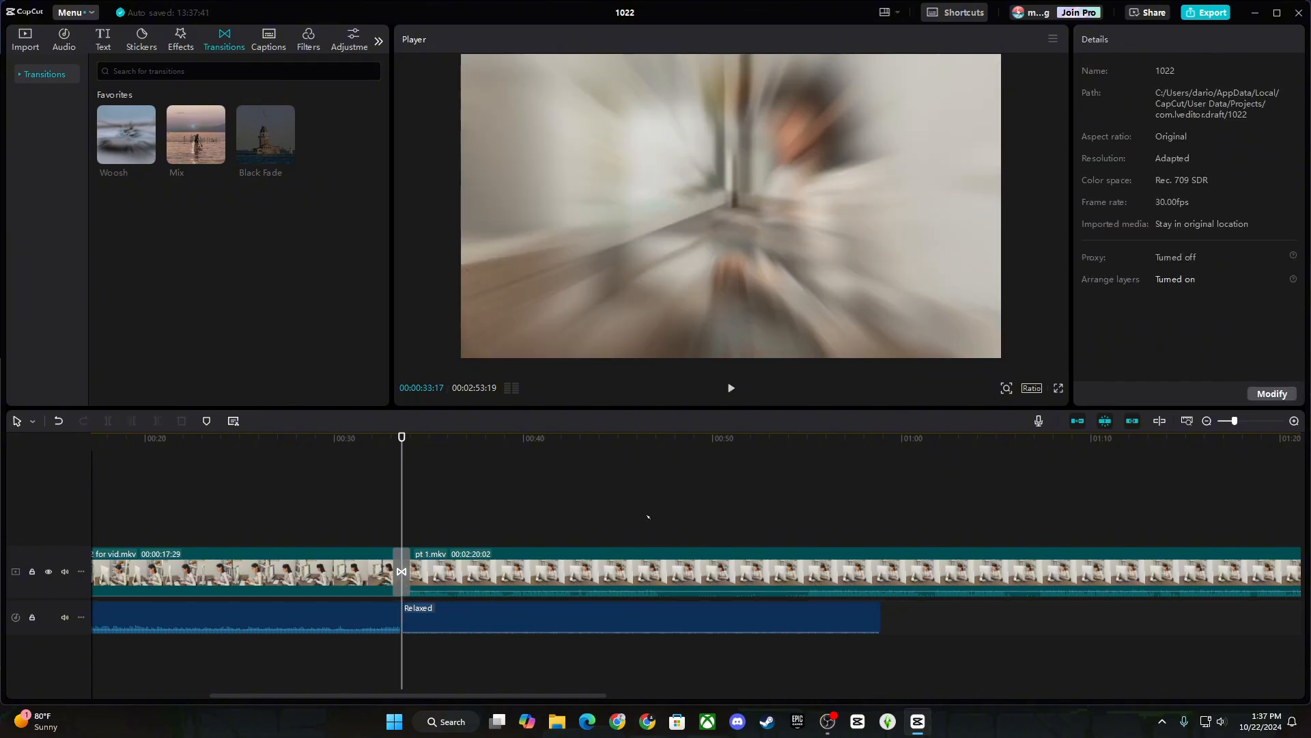
# Cut the 18-frame stretch between 00:36:00 and 00:36:18 out of pt 1.mkv.
pyautogui.click(1294, 420)
pyautogui.click(1294, 421)
pyautogui.click(1294, 421)
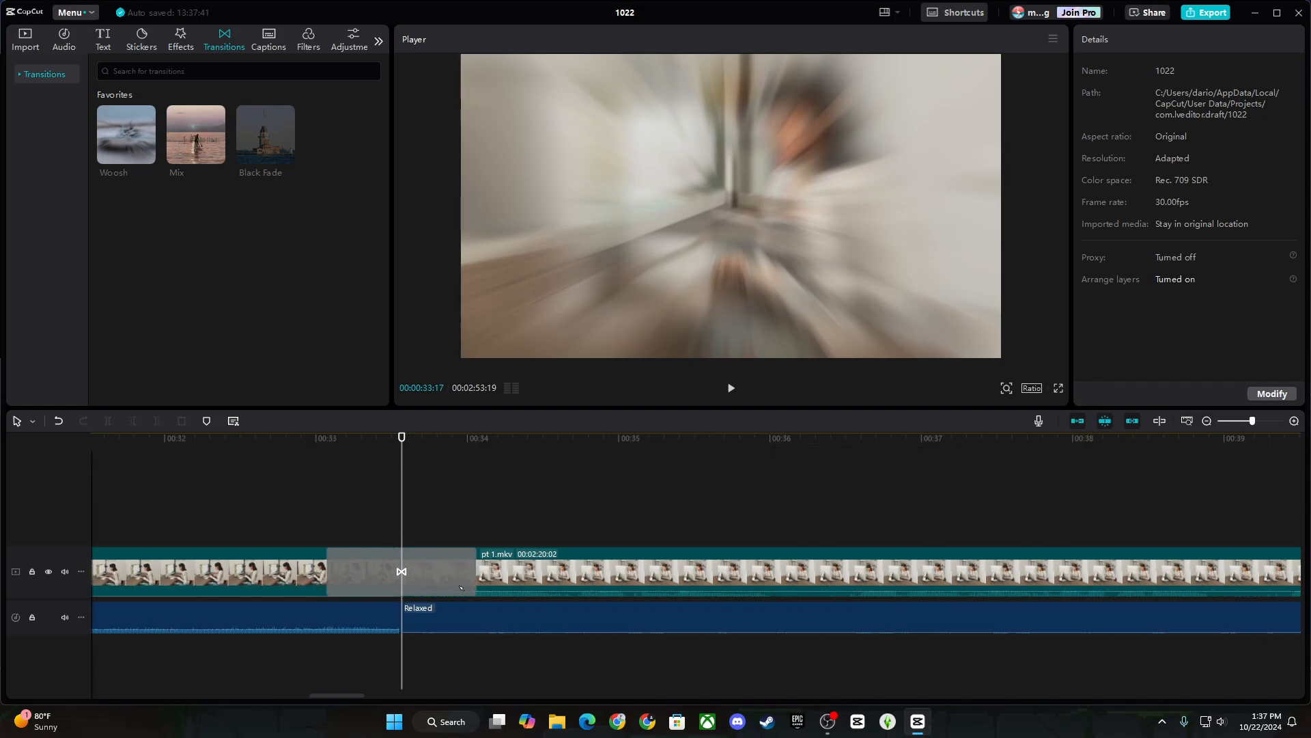
pyautogui.hscroll(5, 276, 524)
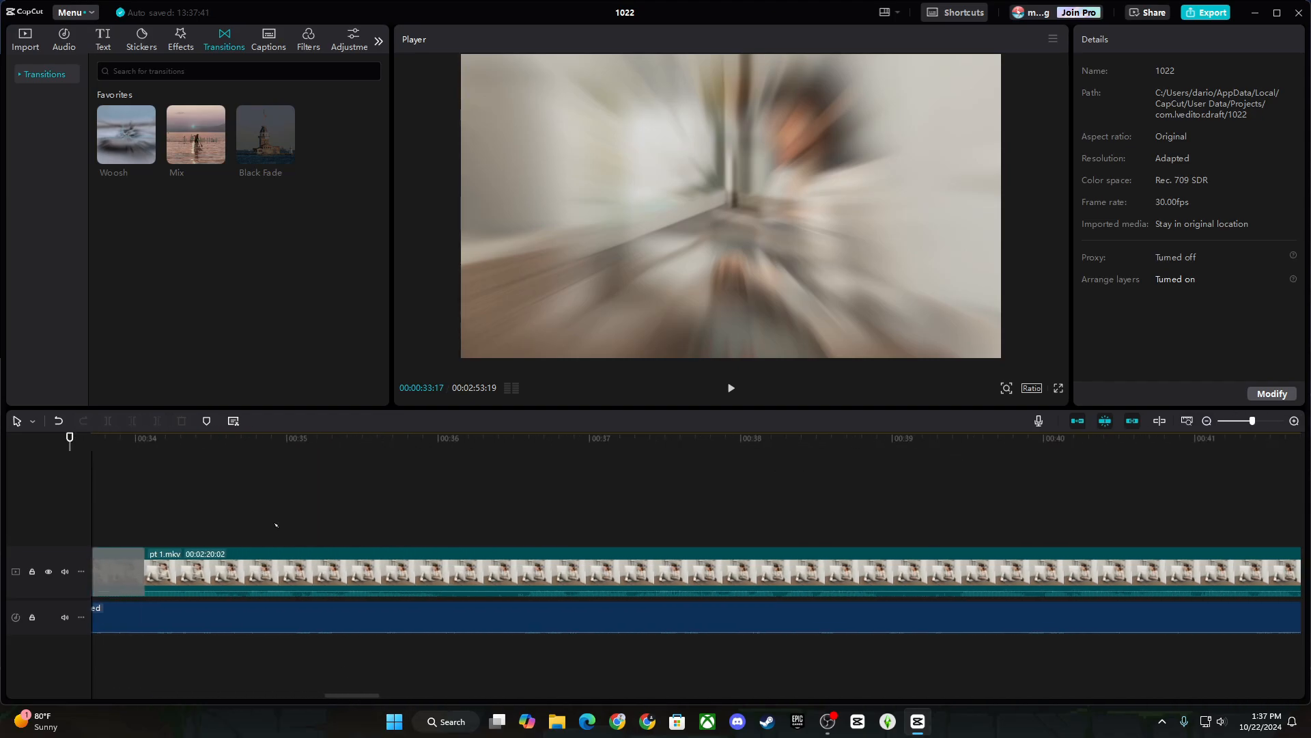
pyautogui.moveTo(276, 525); pyautogui.dragTo(513, 530)
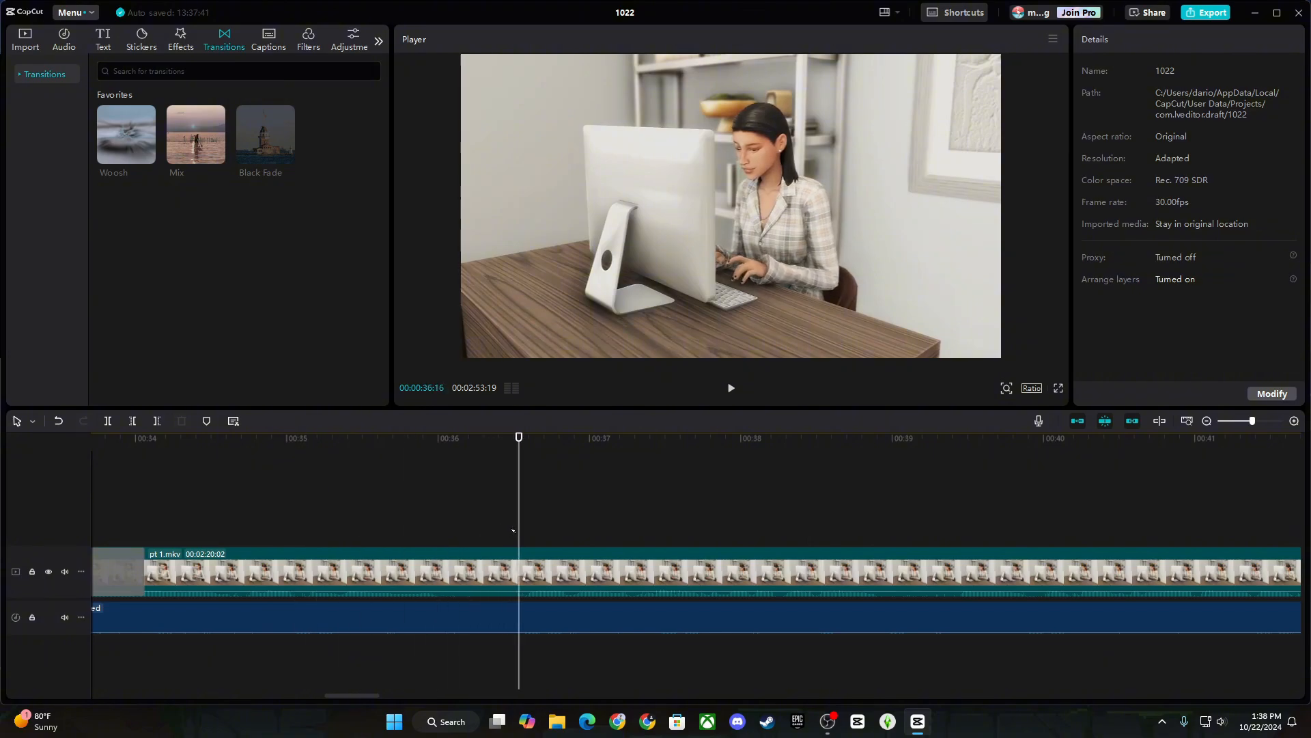
pyautogui.click(440, 527)
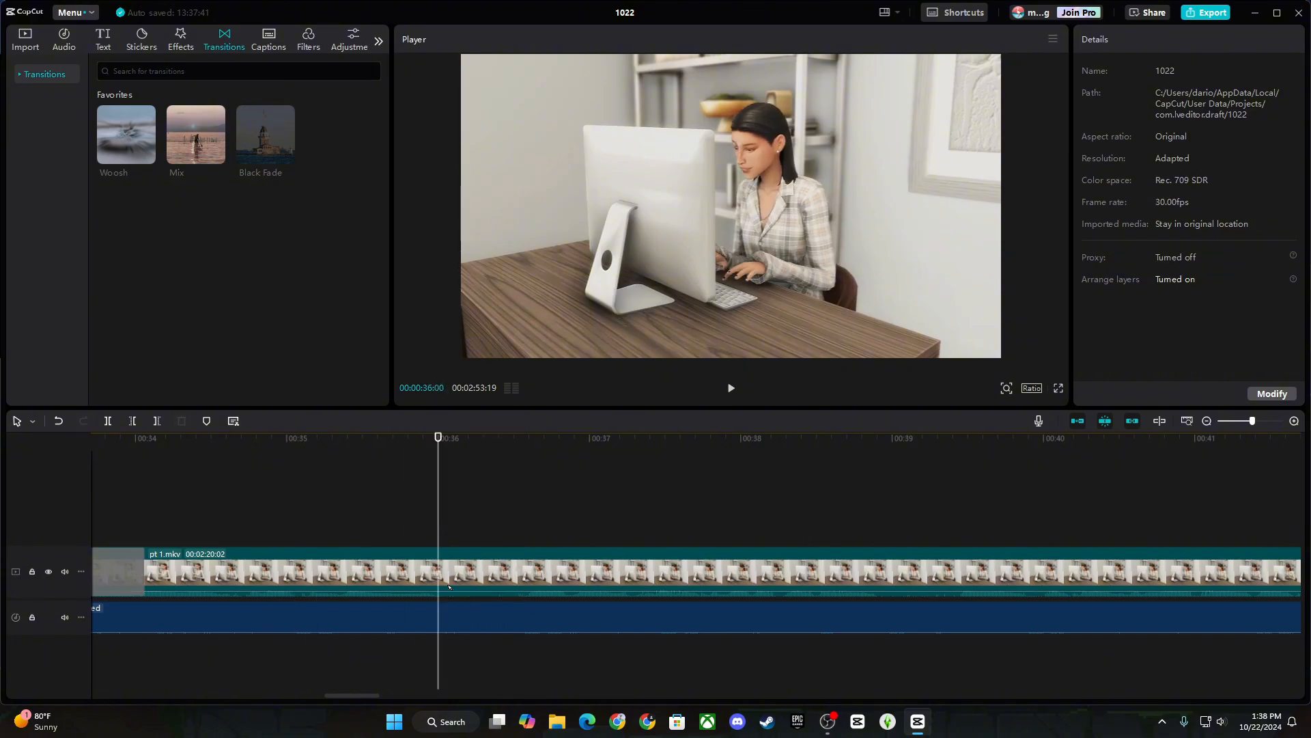
pyautogui.click(108, 421)
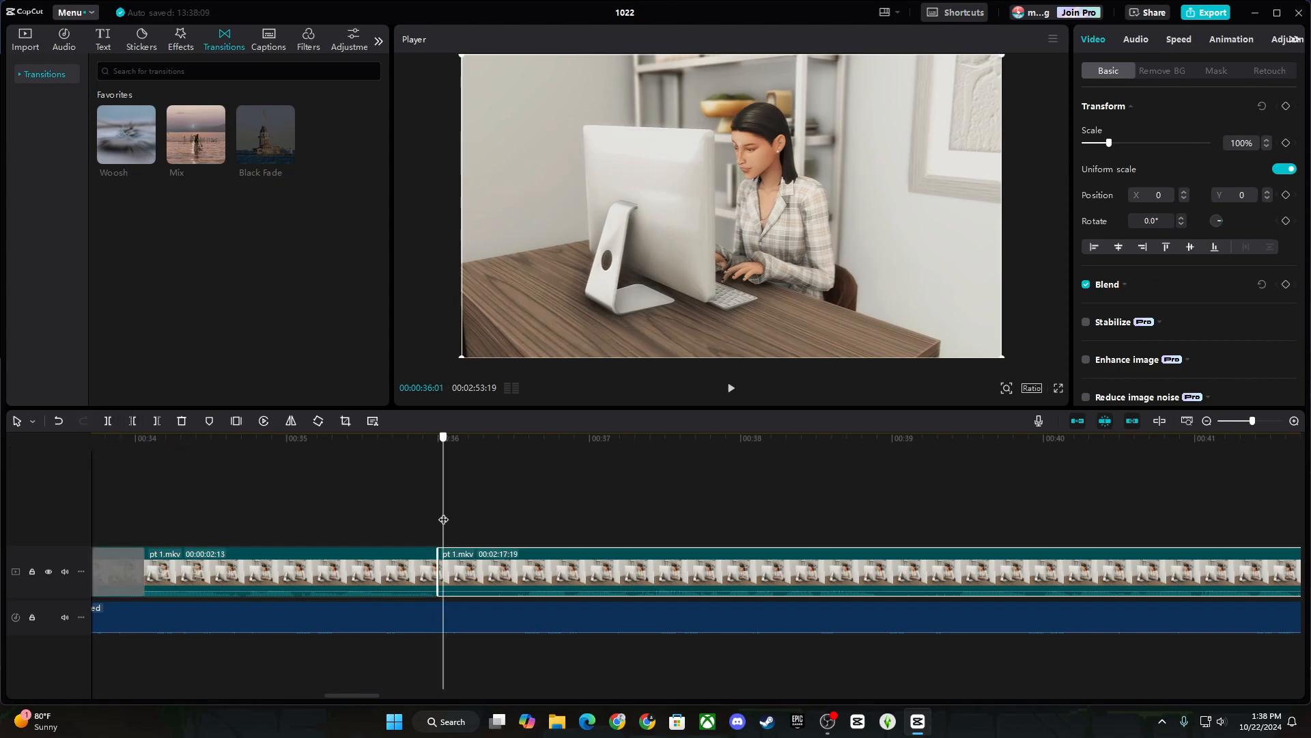
pyautogui.click(529, 519)
pyautogui.hotkey('ctrl', 'b')
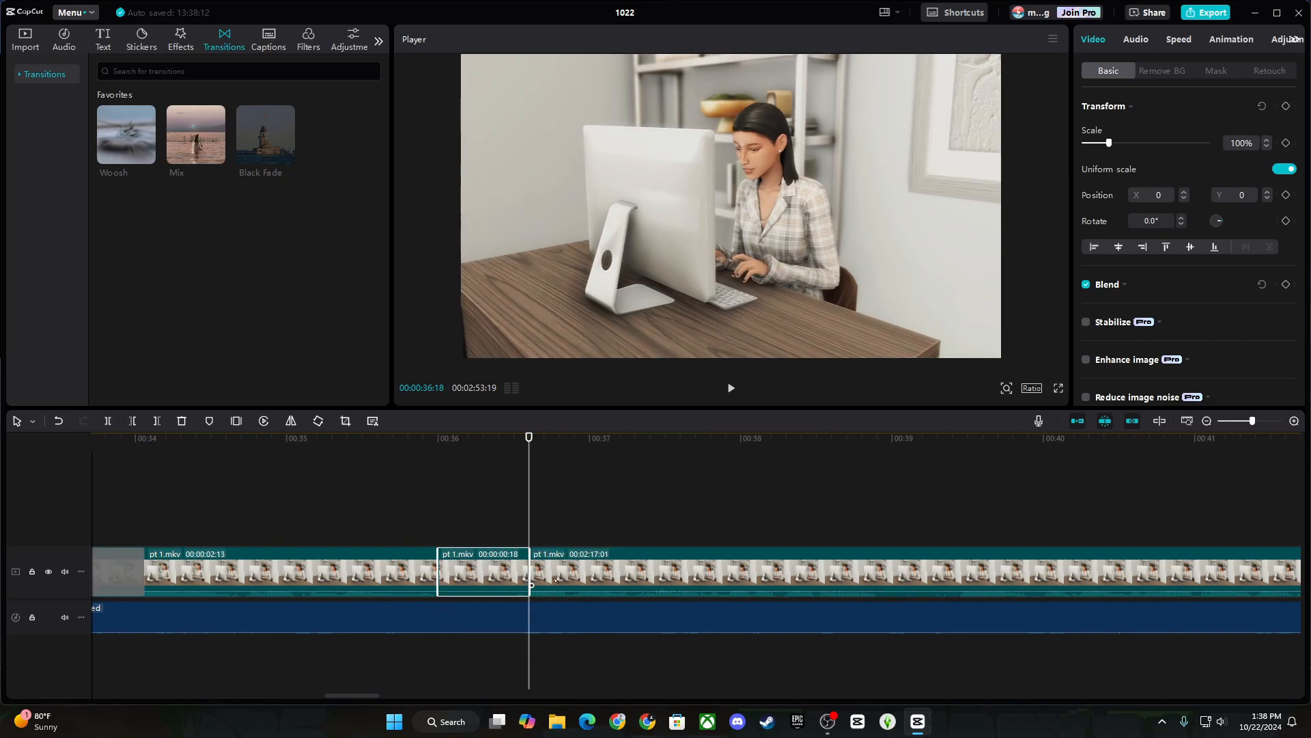
pyautogui.press('Delete')
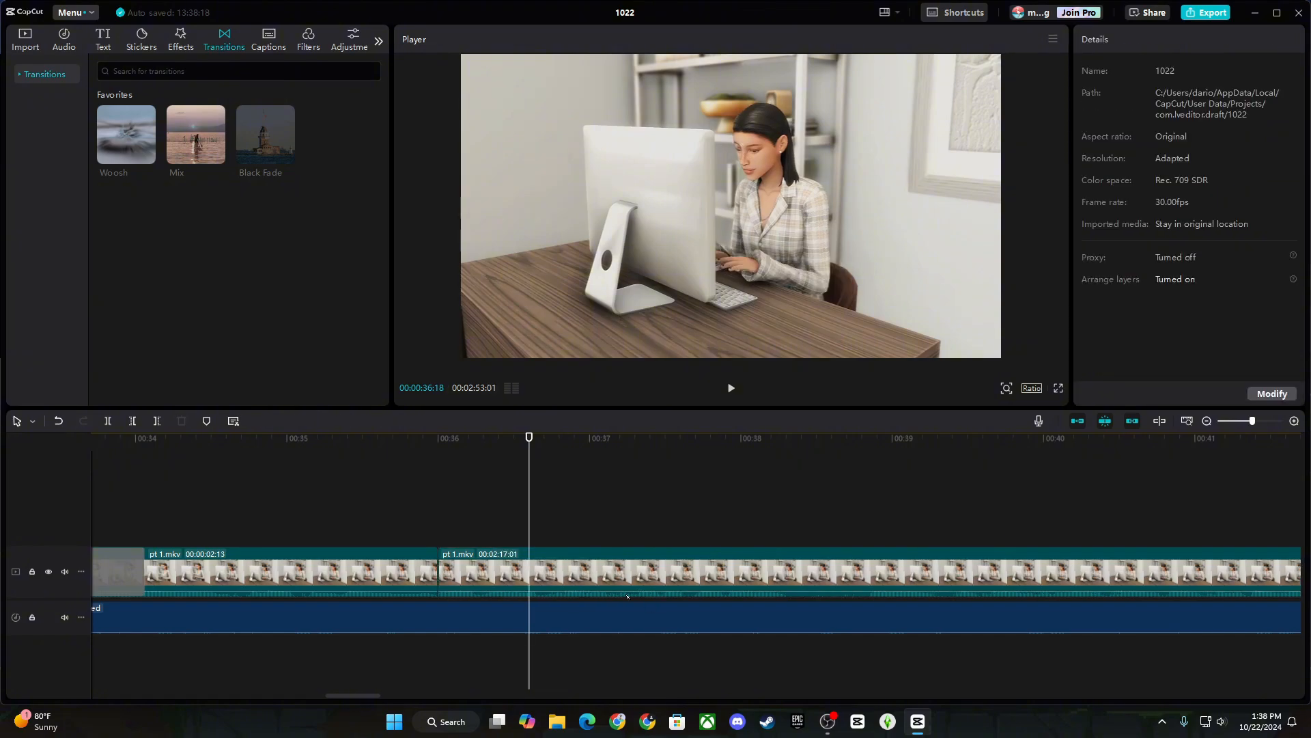
pyautogui.hscroll(-15, 611, 535)
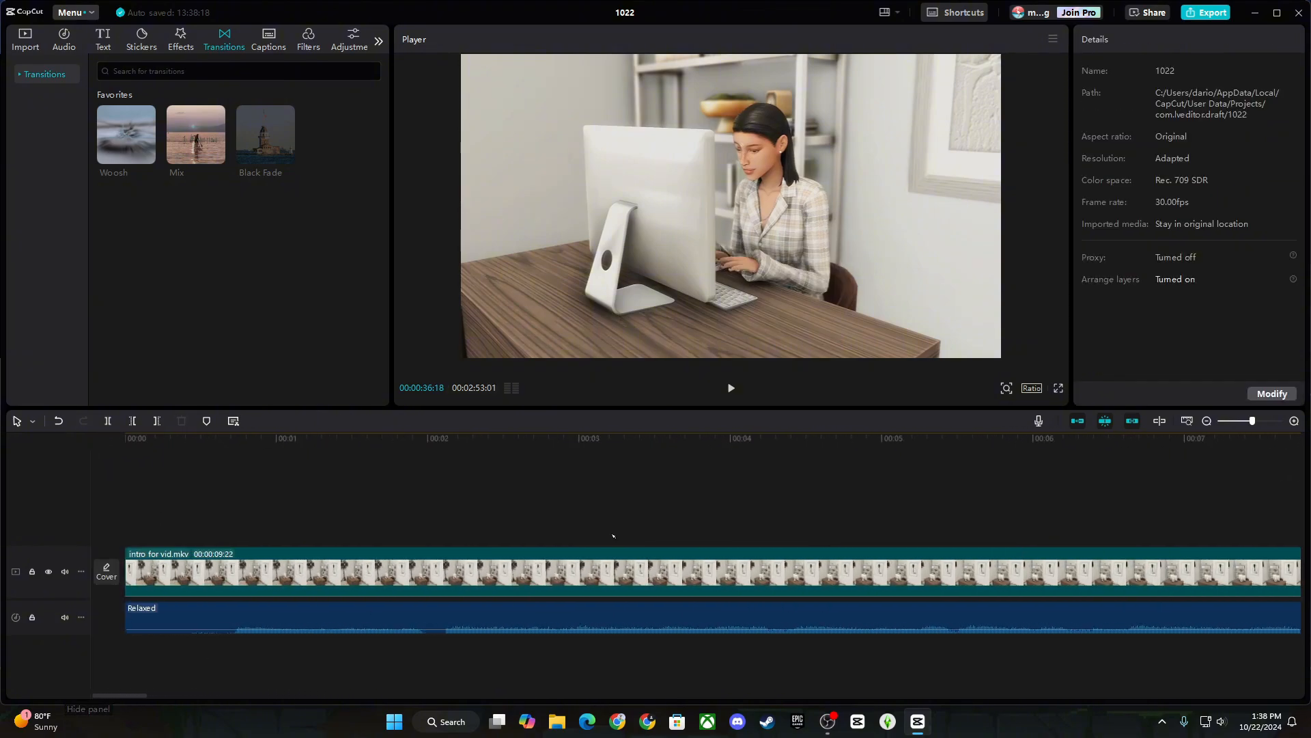
# Add a default text layer at the start reading 'How I Film/Edit My Sims 4 Videos'.
pyautogui.click(115, 497)
pyautogui.click(104, 46)
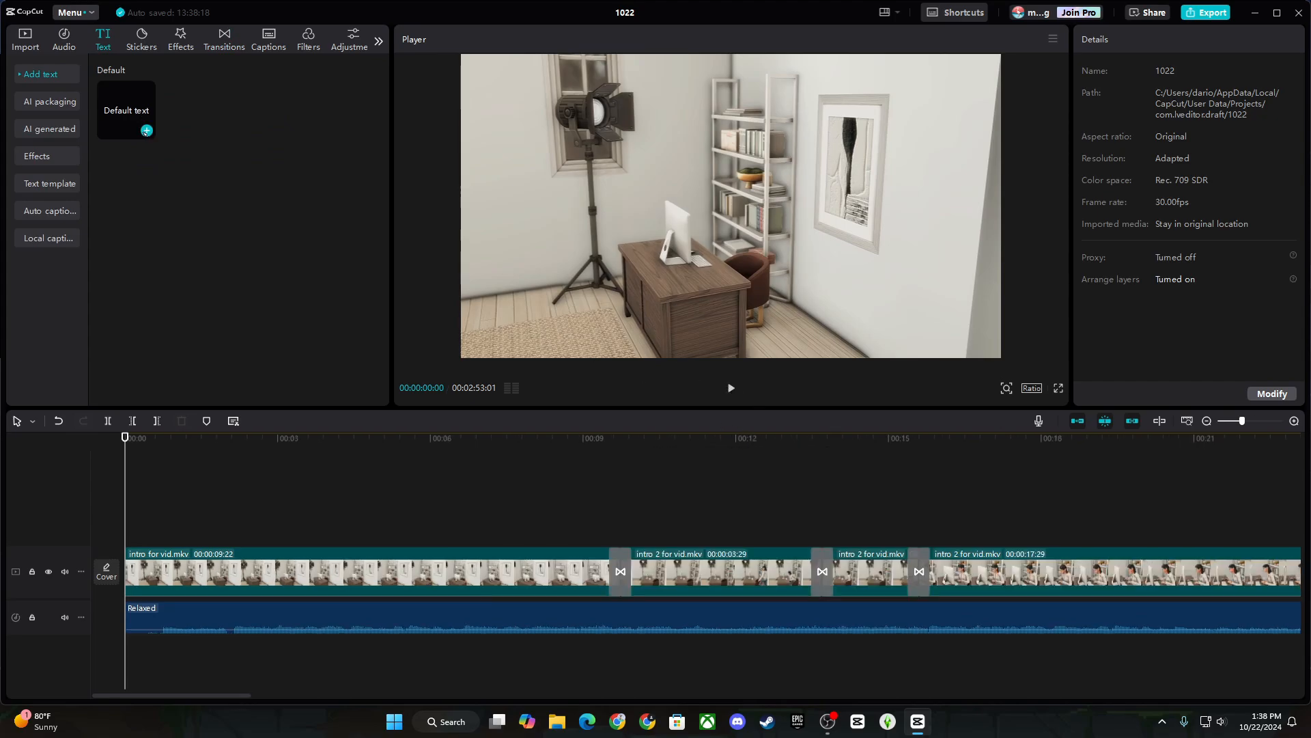
pyautogui.click(146, 130)
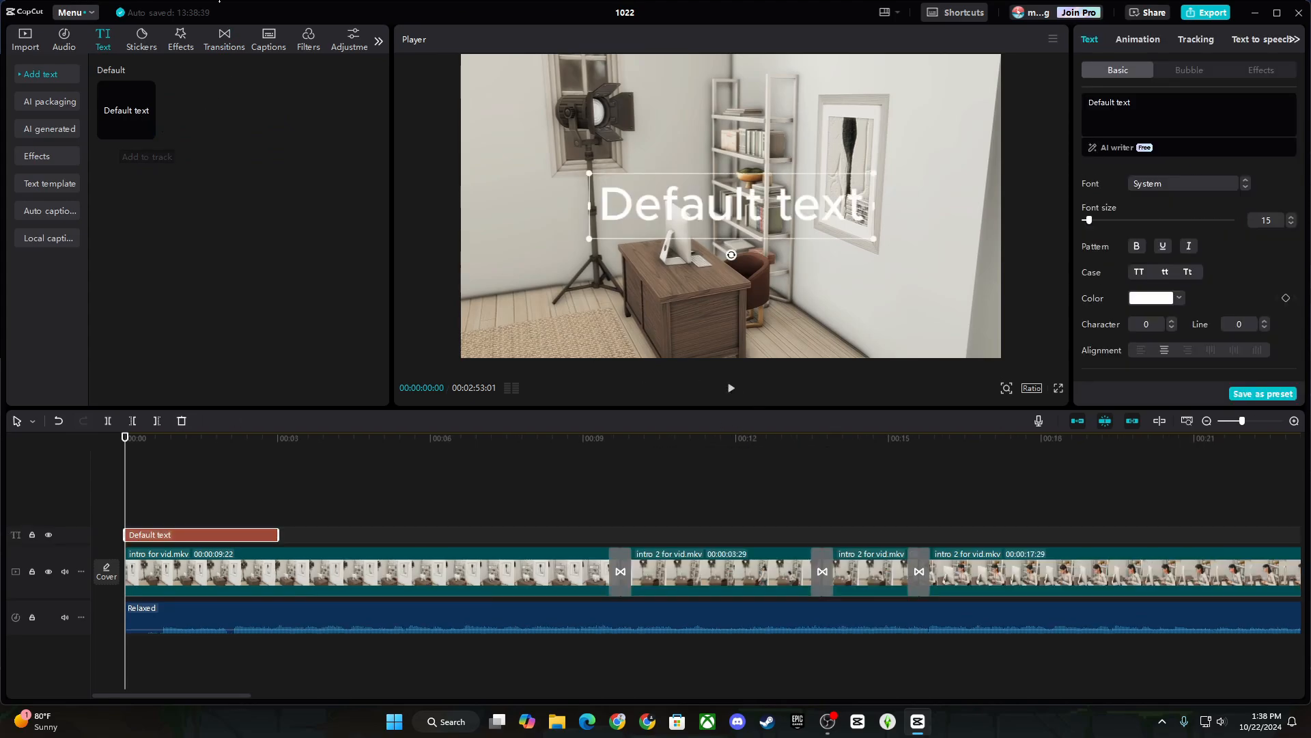
pyautogui.hotkey('ctrl', 'a')
pyautogui.write('How I Film/Edit My Sims 4 Videos')
pyautogui.click(1185, 183)
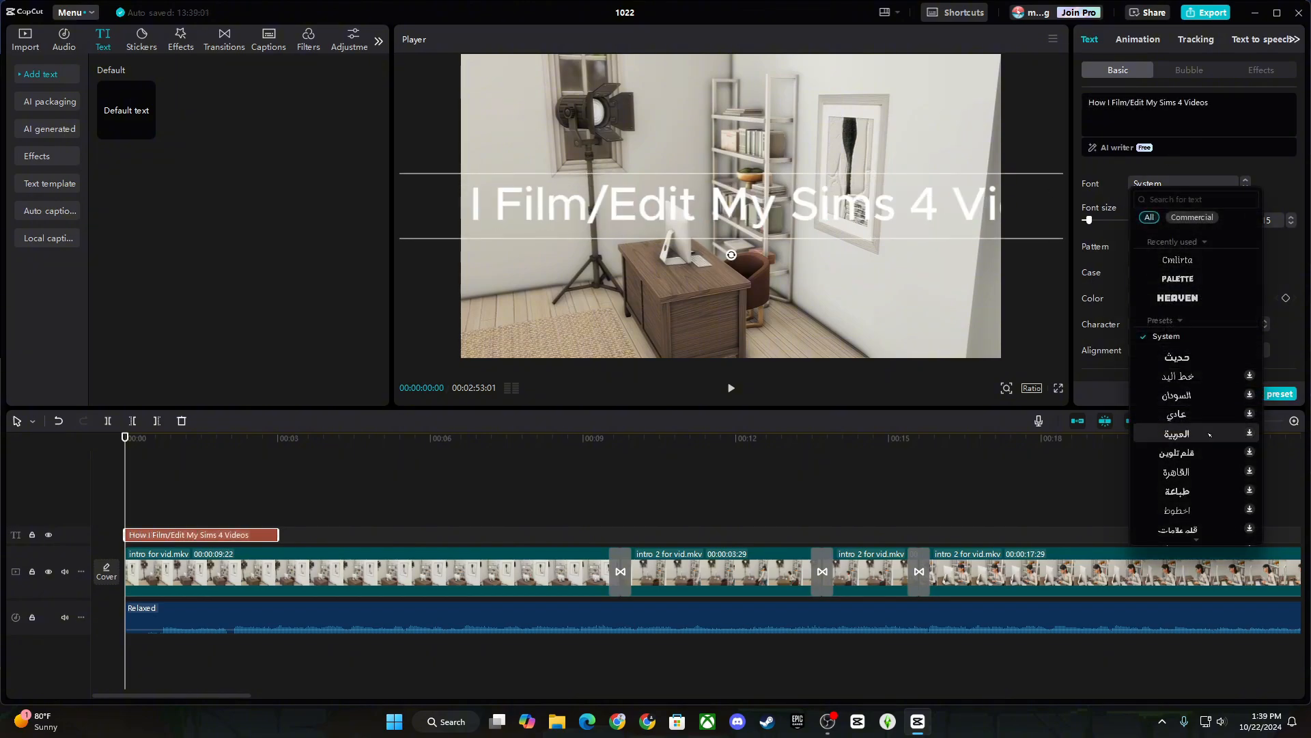
# Set the title font to Gallery after trying BROWN VOLKY, and preview it full screen.
pyautogui.scroll(-5, 1200, 386)
pyautogui.scroll(-15, 1203, 387)
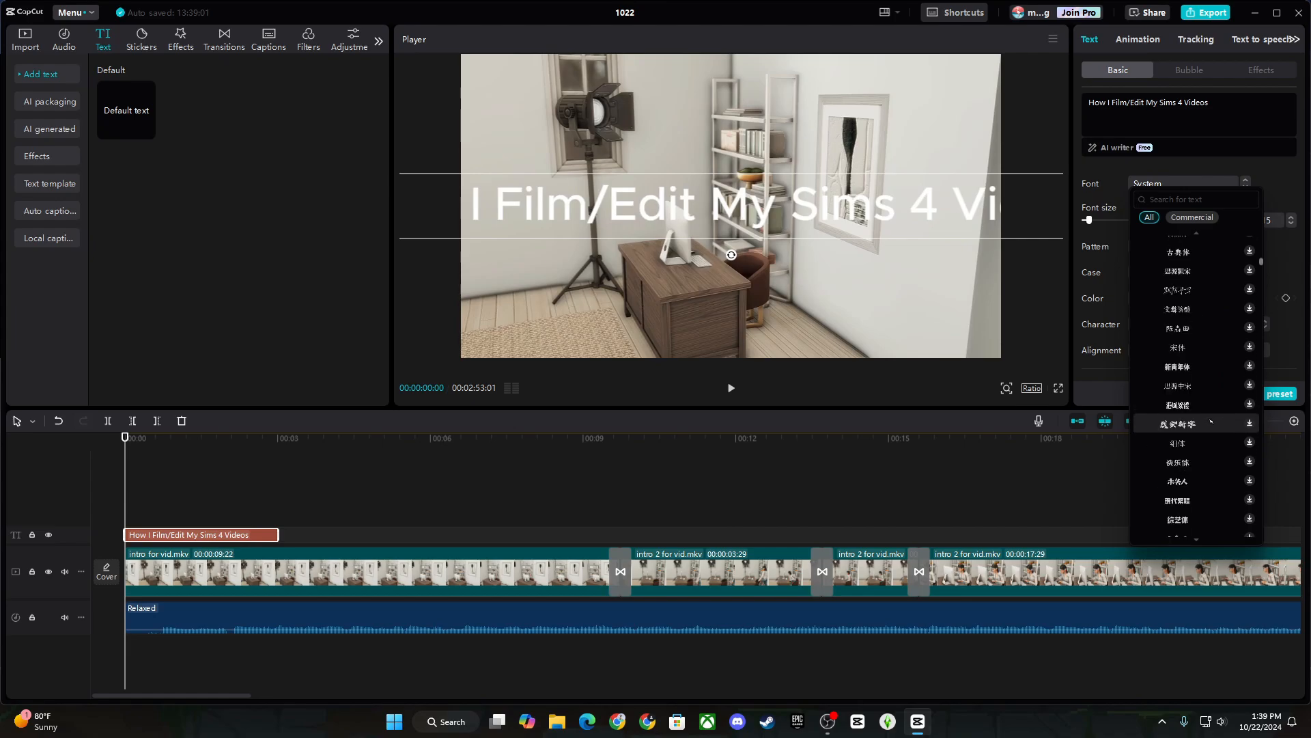
pyautogui.moveTo(1263, 274); pyautogui.dragTo(1250, 363)
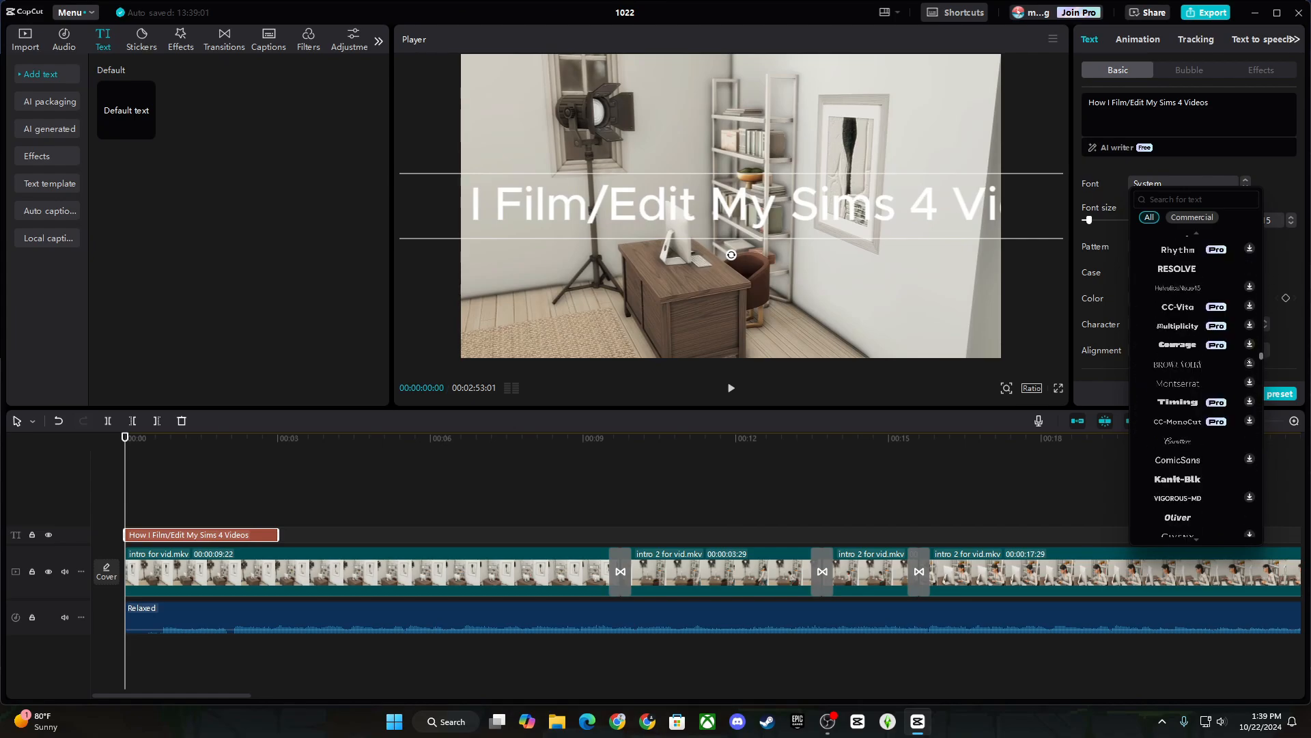
pyautogui.click(1250, 363)
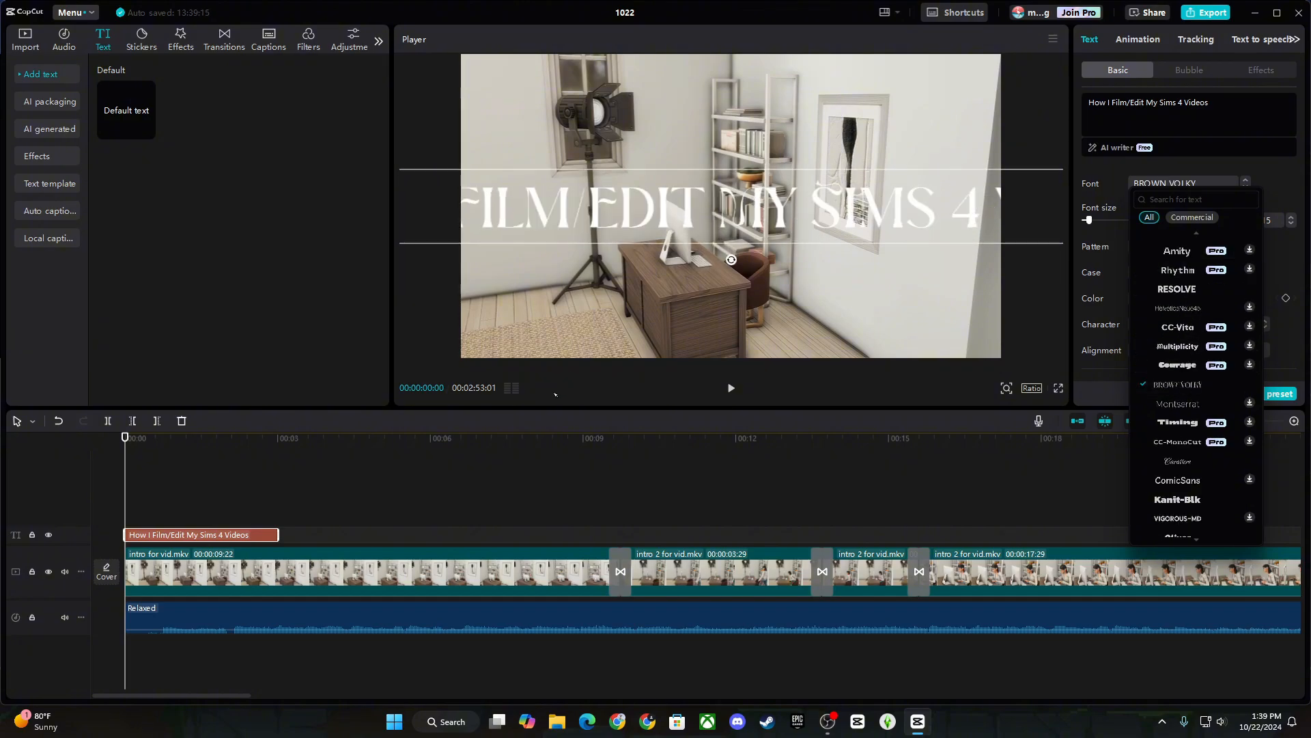
pyautogui.scroll(-3, 1202, 383)
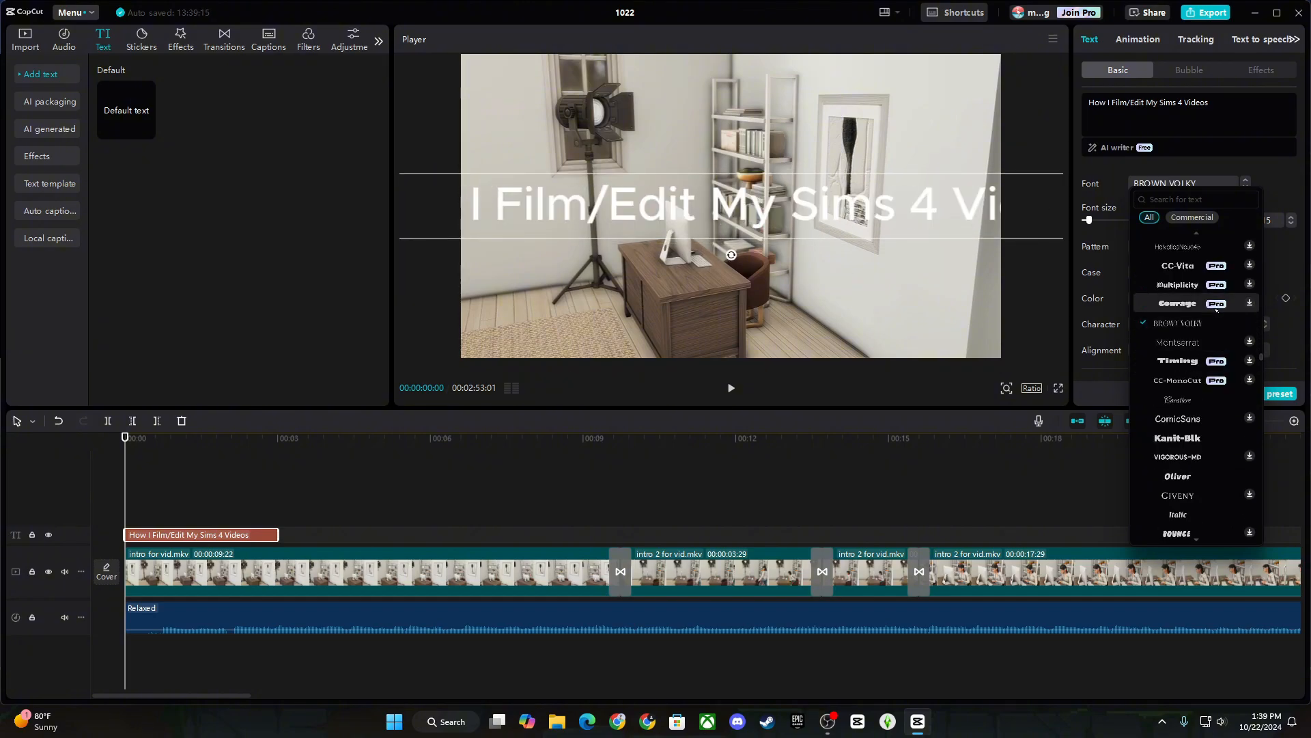
pyautogui.scroll(-3, 1223, 396)
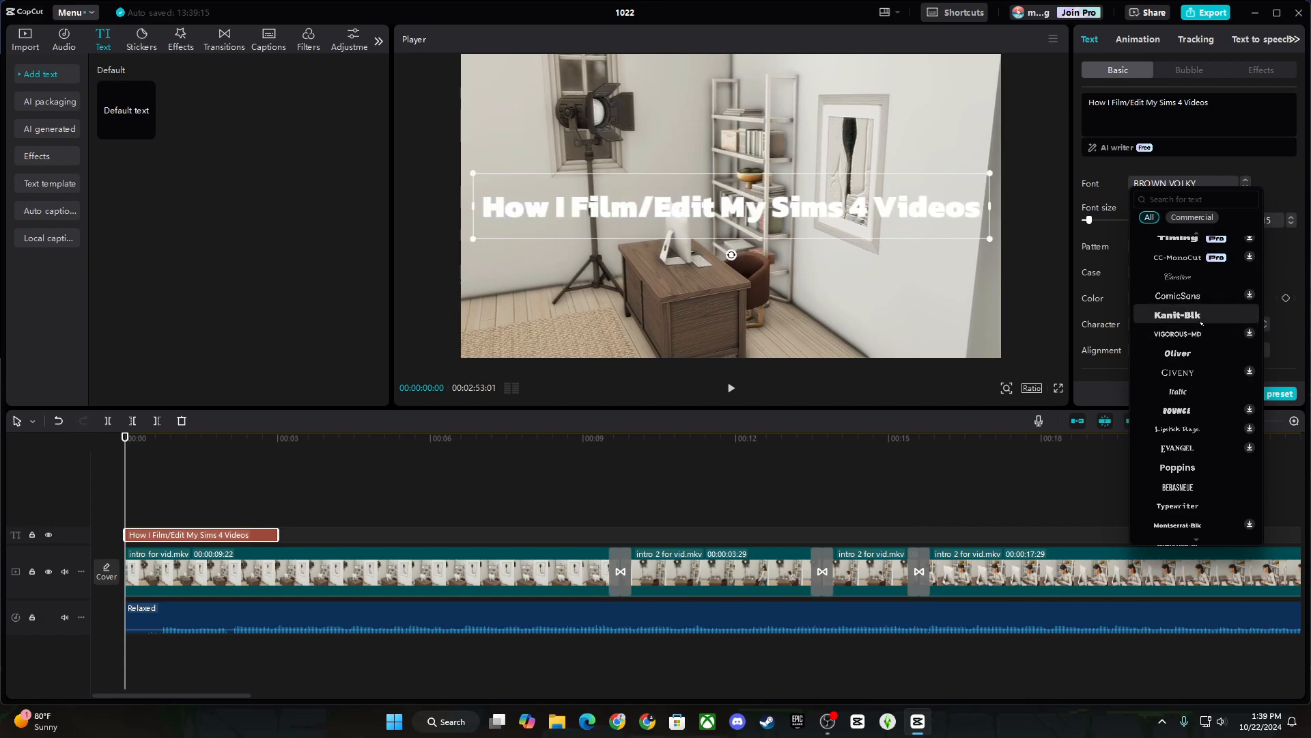
pyautogui.scroll(-5, 1202, 328)
pyautogui.click(1178, 343)
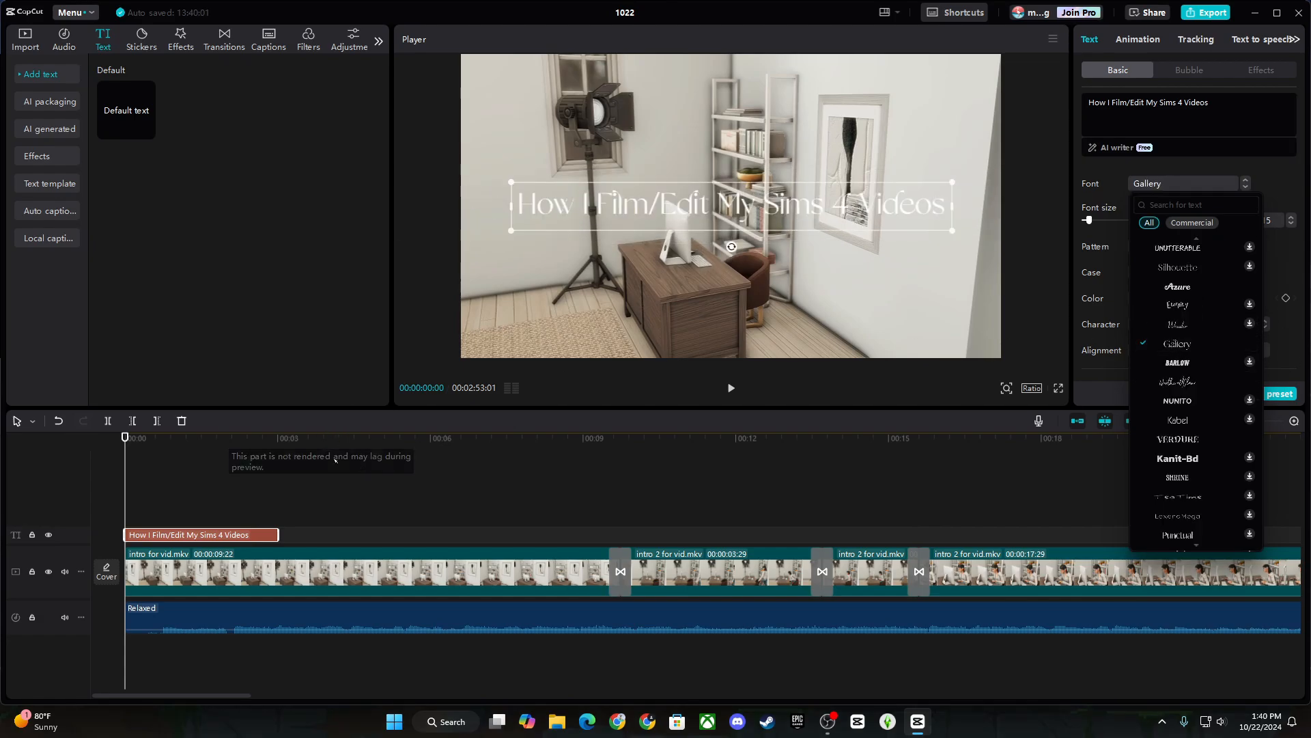
pyautogui.click(1060, 388)
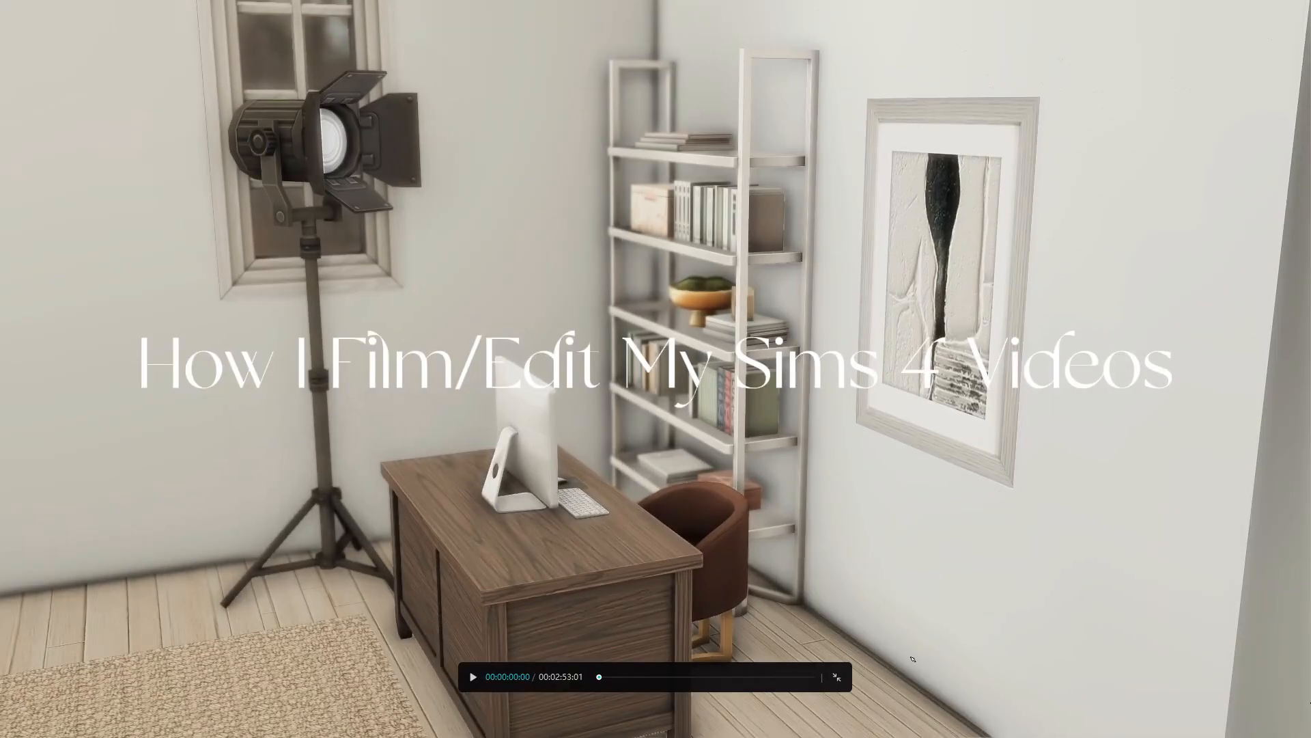
pyautogui.click(836, 676)
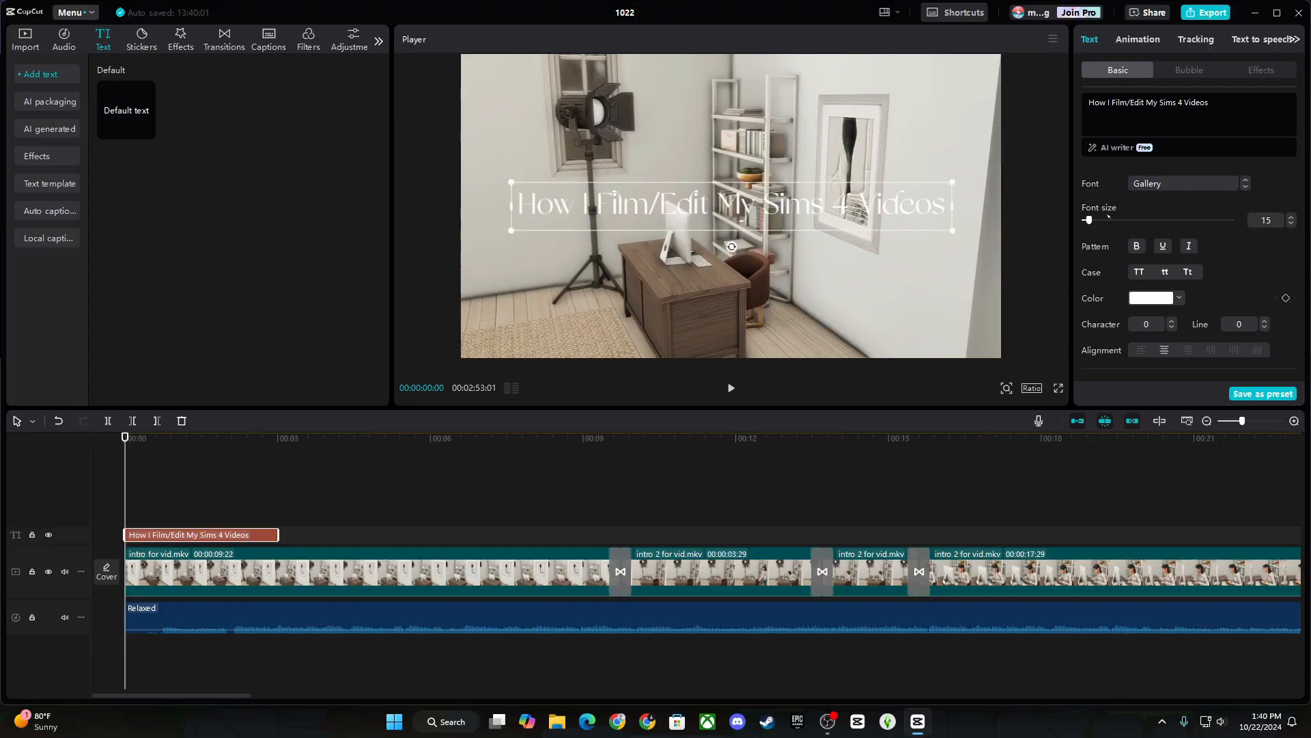
# Give the title a shadow (14% opacity, 15% blur) and extend it to about 00:07.
pyautogui.scroll(-5, 1096, 325)
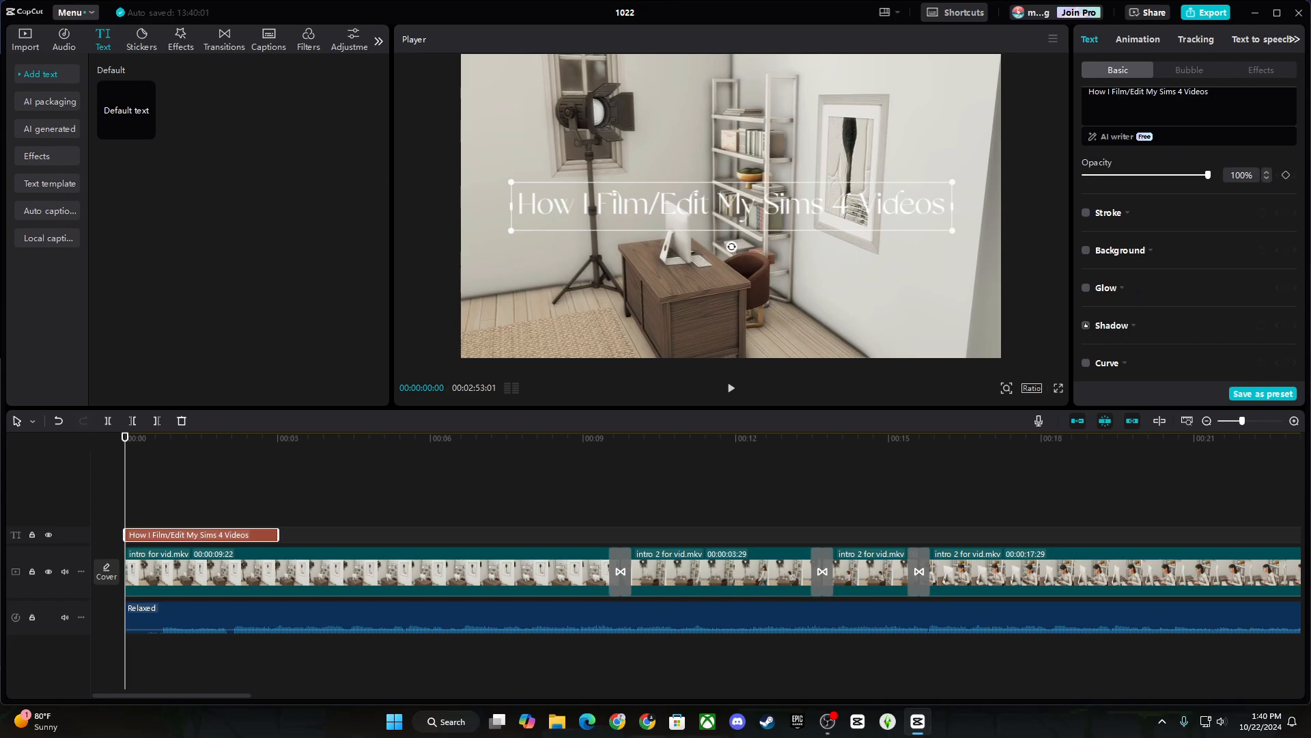
pyautogui.click(1086, 325)
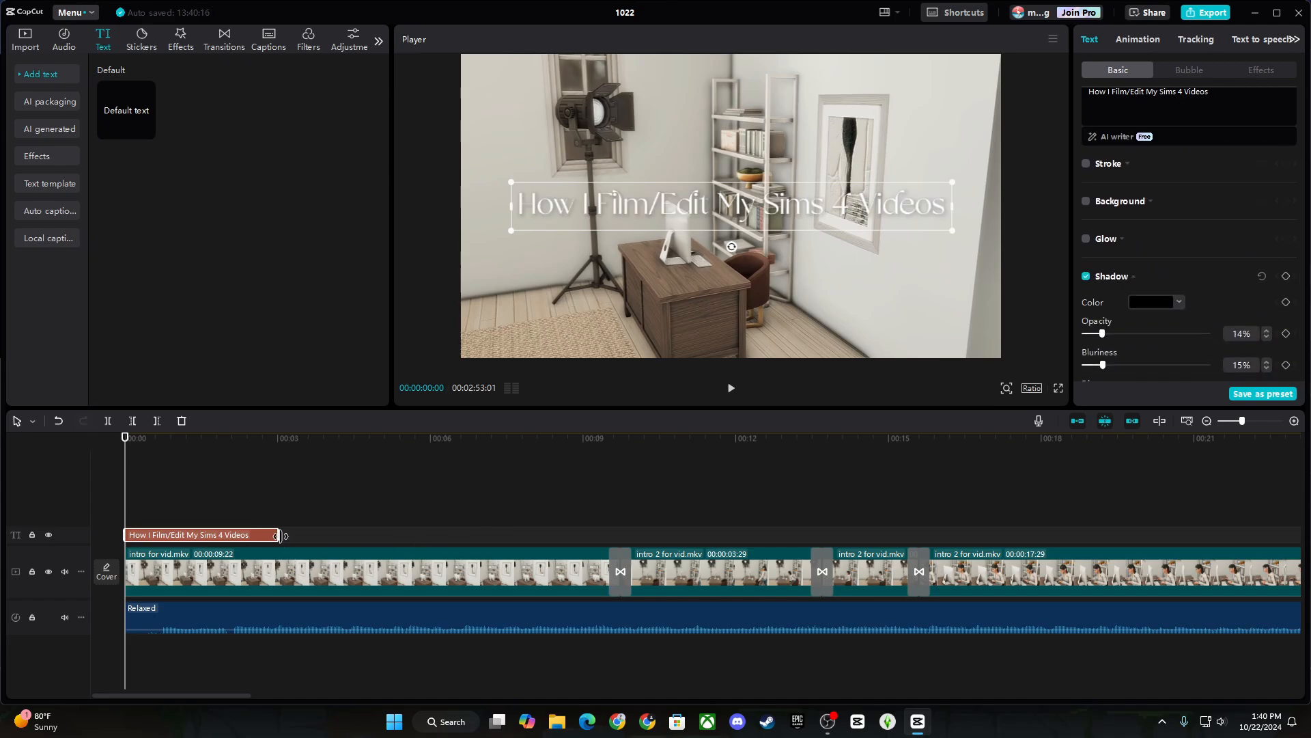
pyautogui.moveTo(278, 535); pyautogui.dragTo(508, 536)
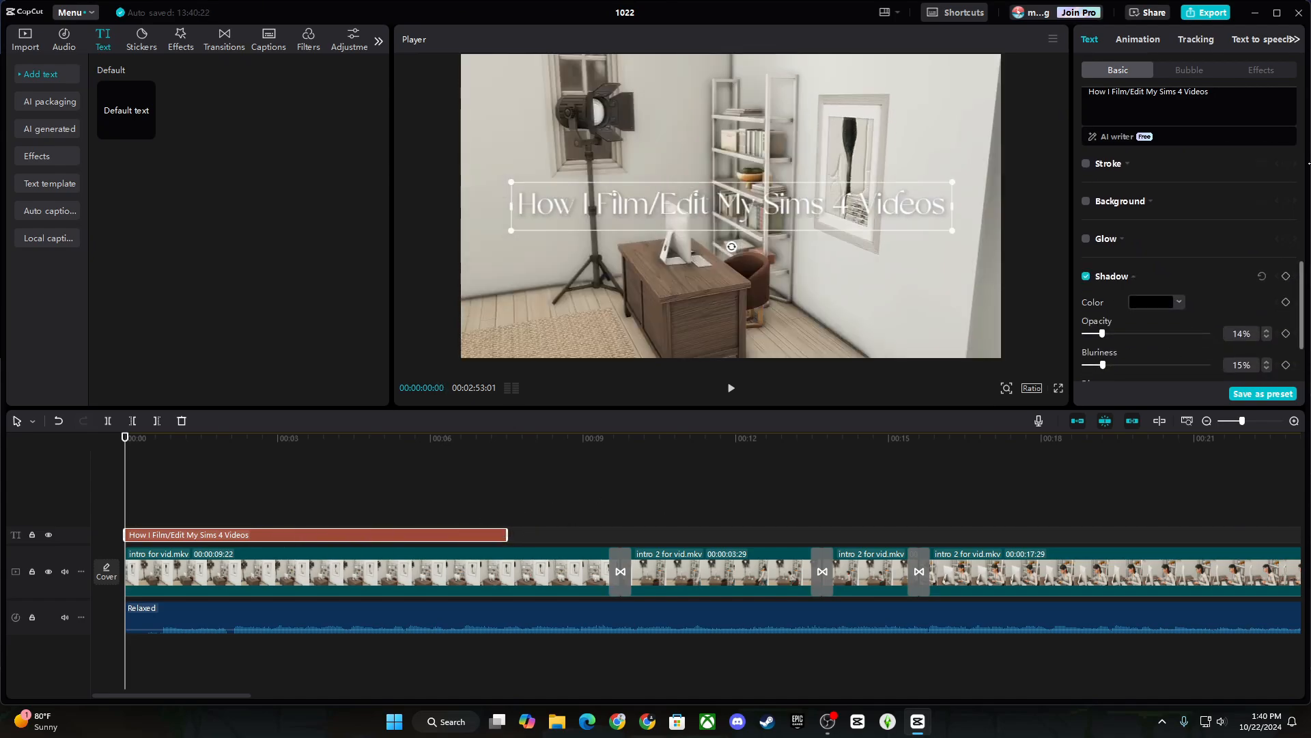
pyautogui.click(1134, 40)
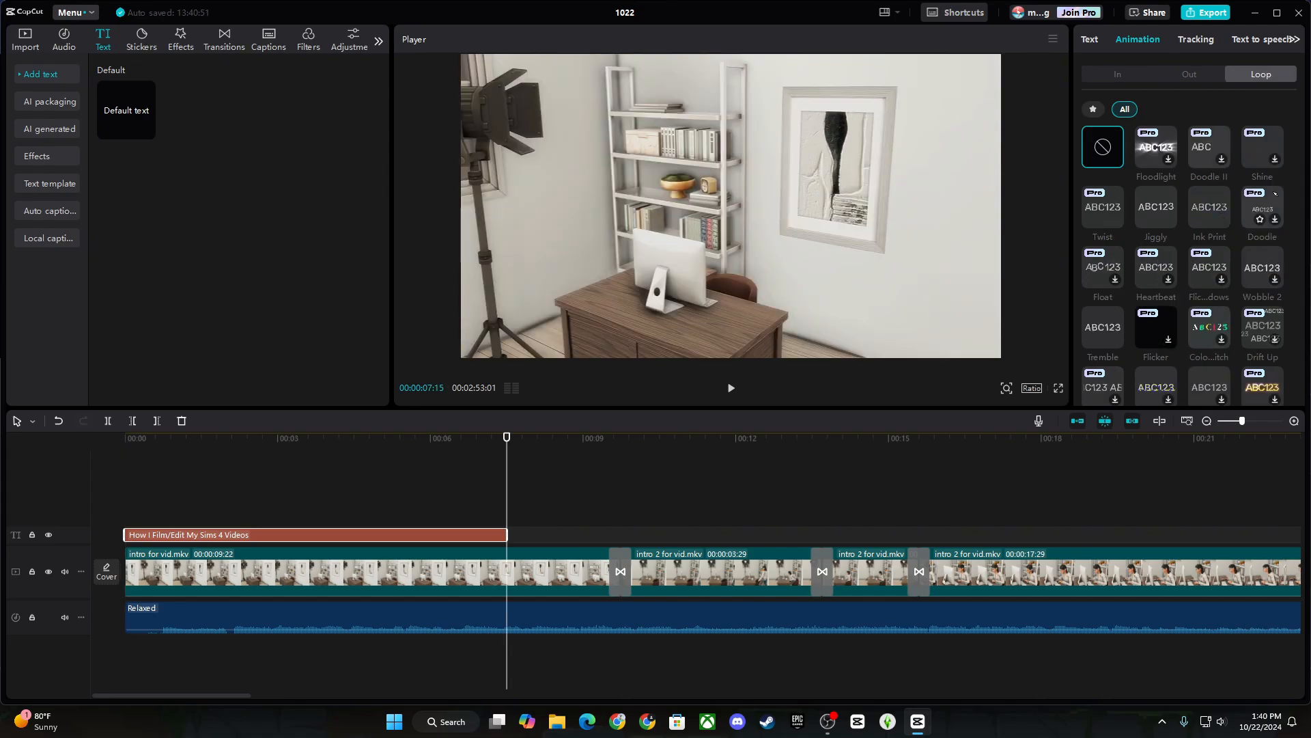
# Try the Wobble 2 loop animation on the title and preview it.
pyautogui.scroll(-1, 1264, 207)
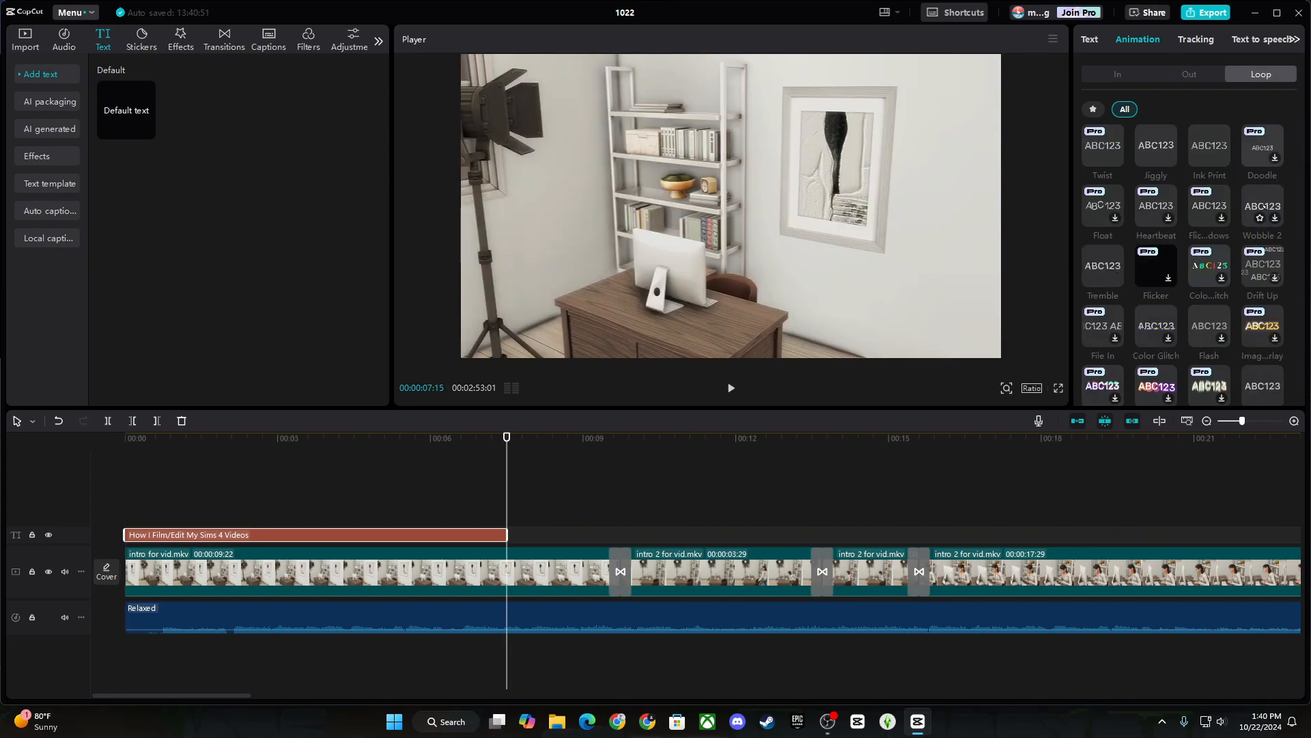
pyautogui.click(1264, 207)
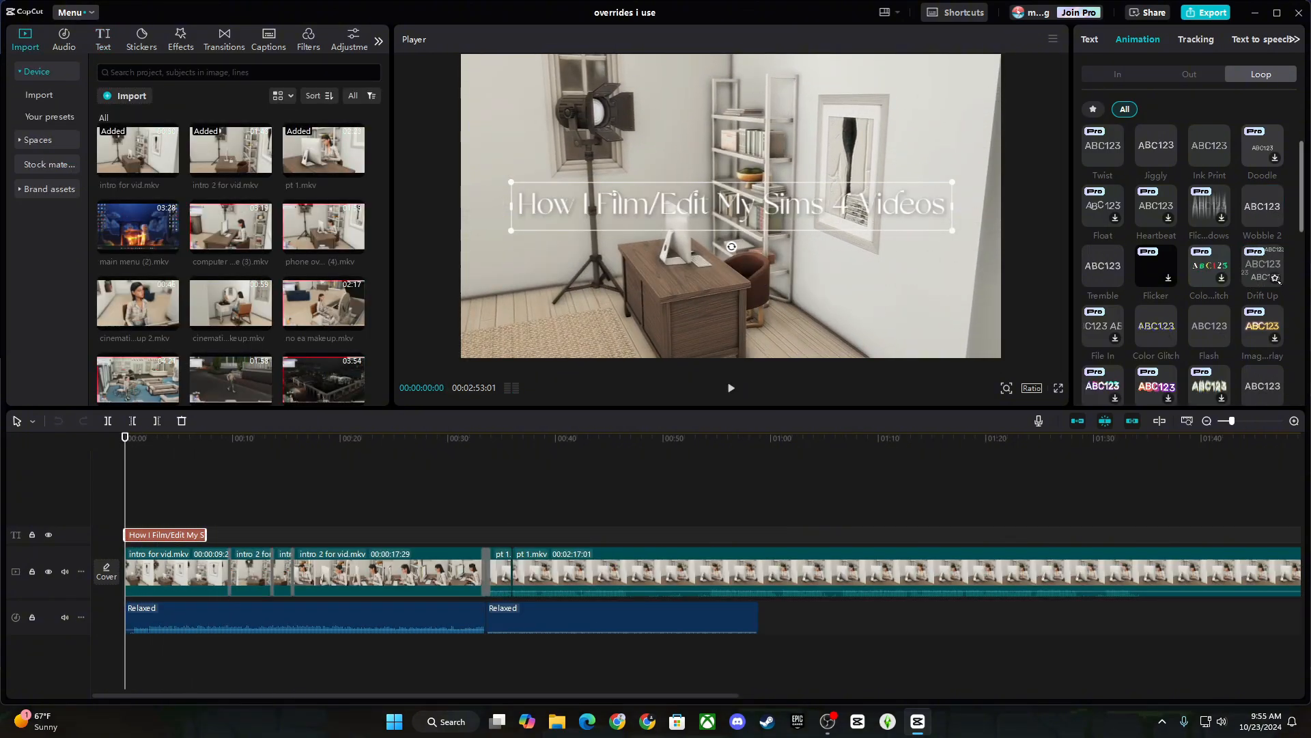
pyautogui.click(1260, 207)
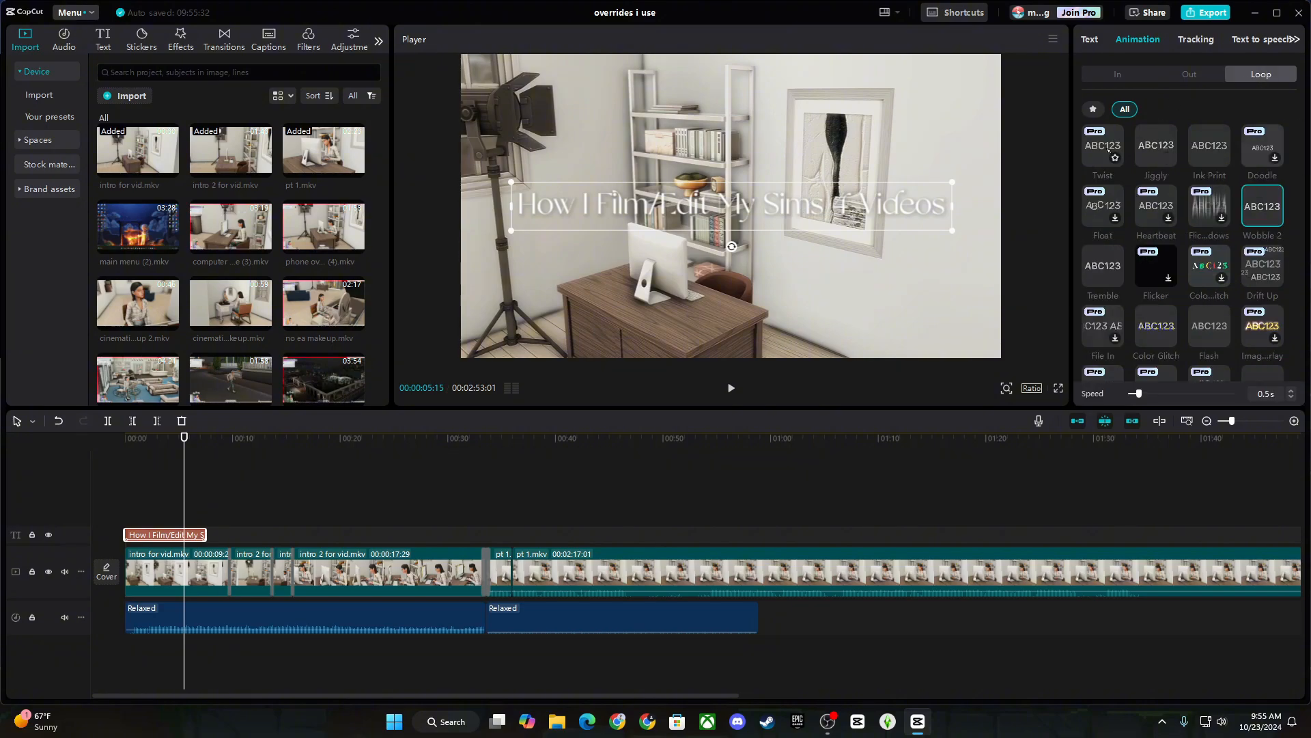
pyautogui.click(1118, 75)
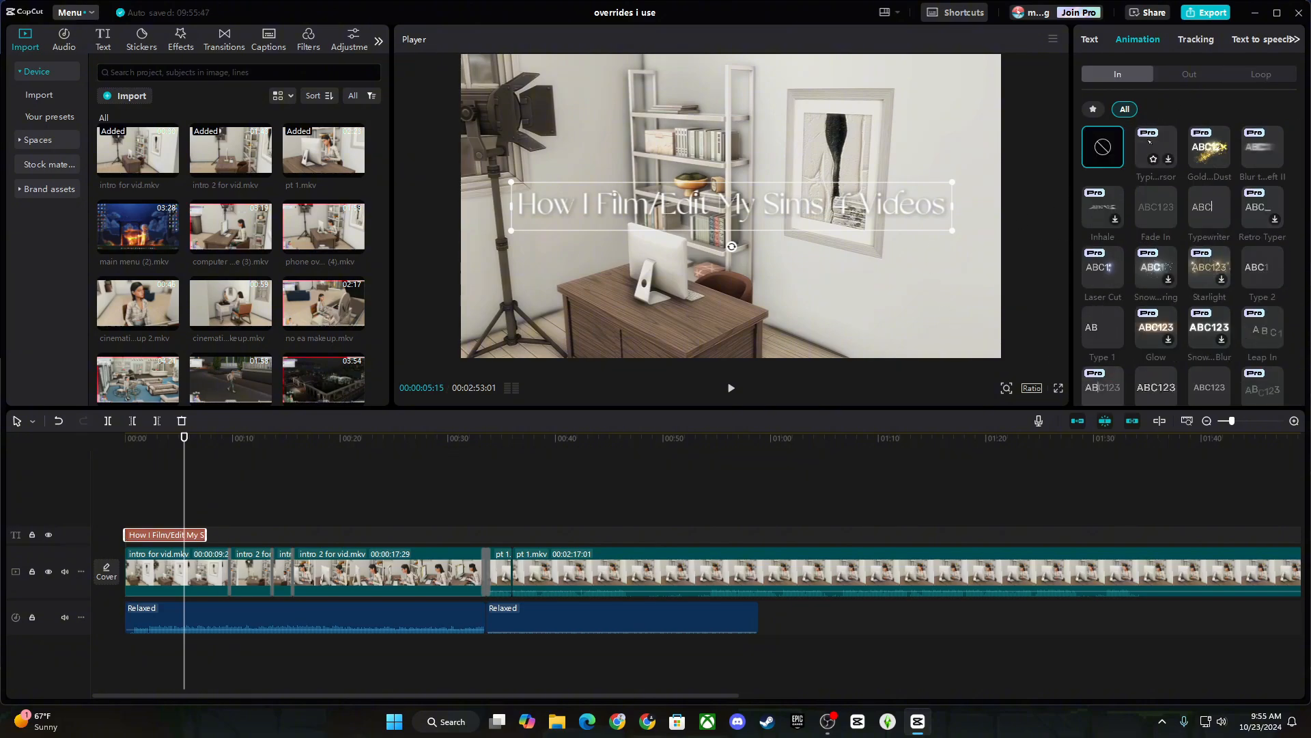
pyautogui.moveTo(183, 474); pyautogui.dragTo(69, 482)
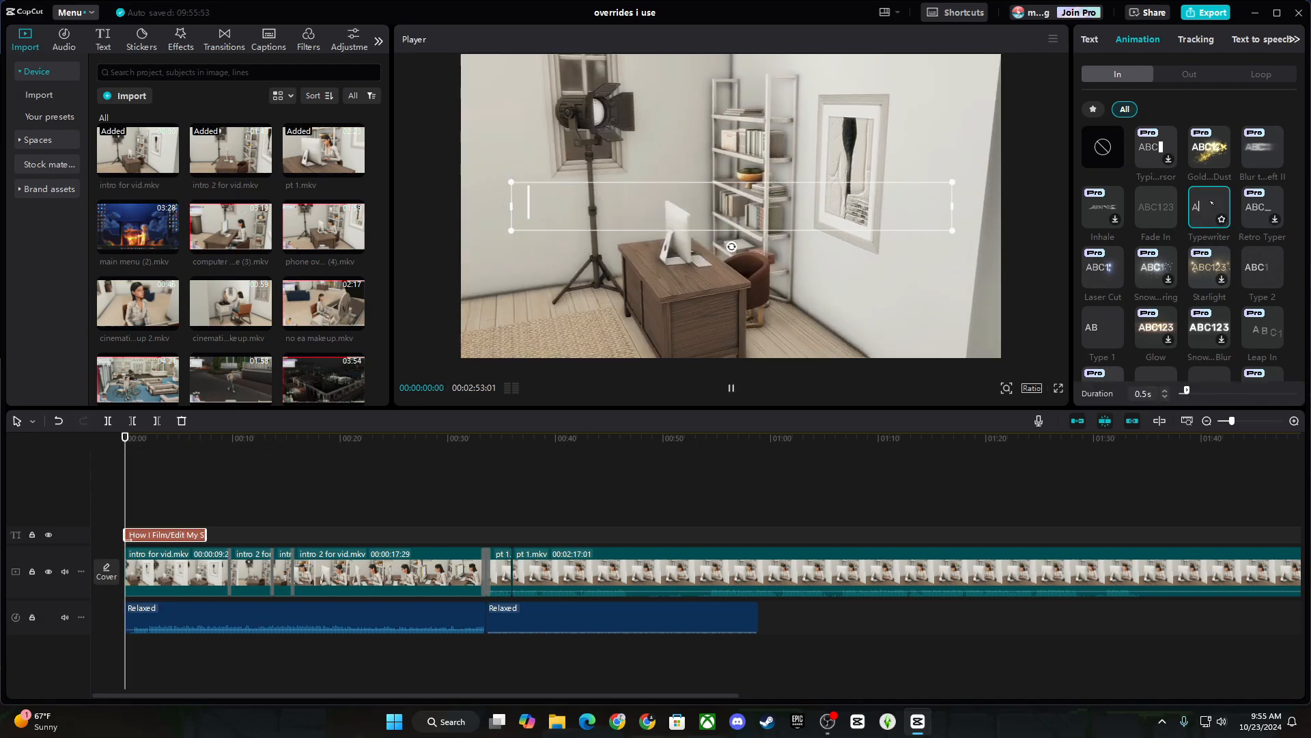
# Apply the Float loop at 2.4s speed, then switch to a different loop preset.
pyautogui.click(1261, 74)
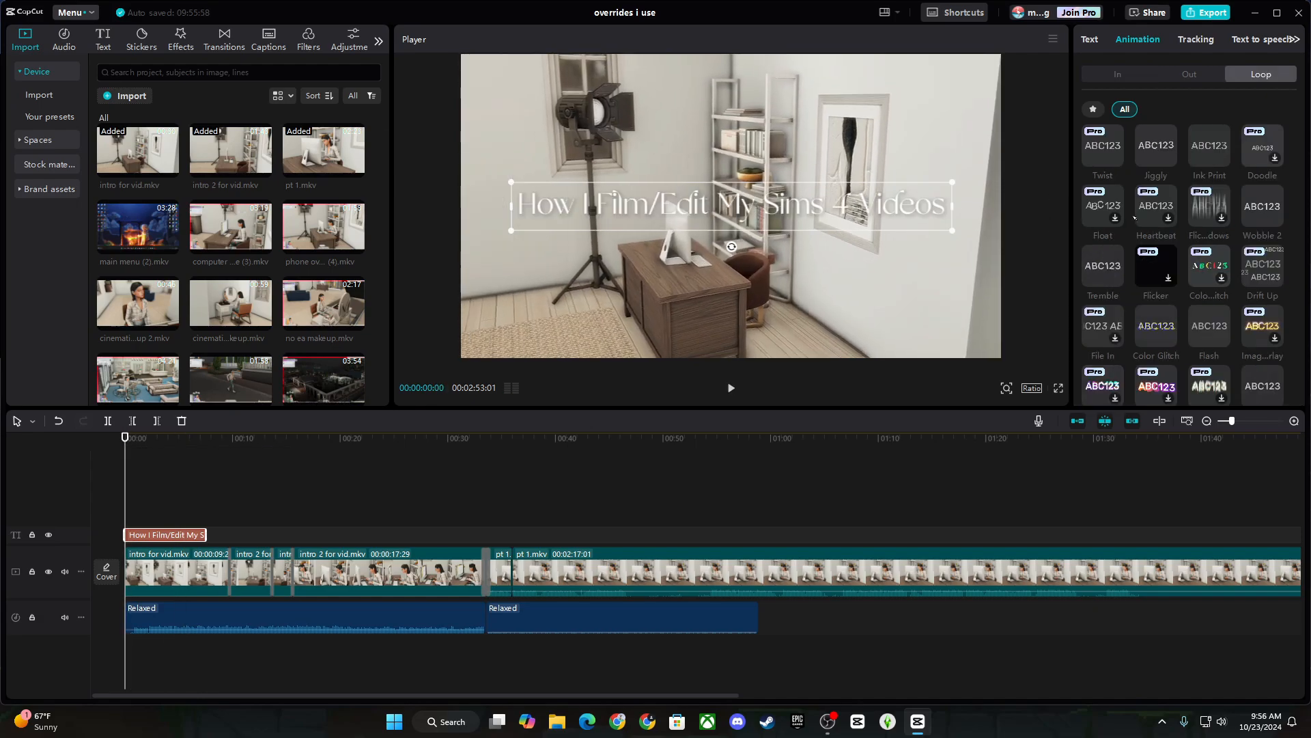
pyautogui.click(1093, 207)
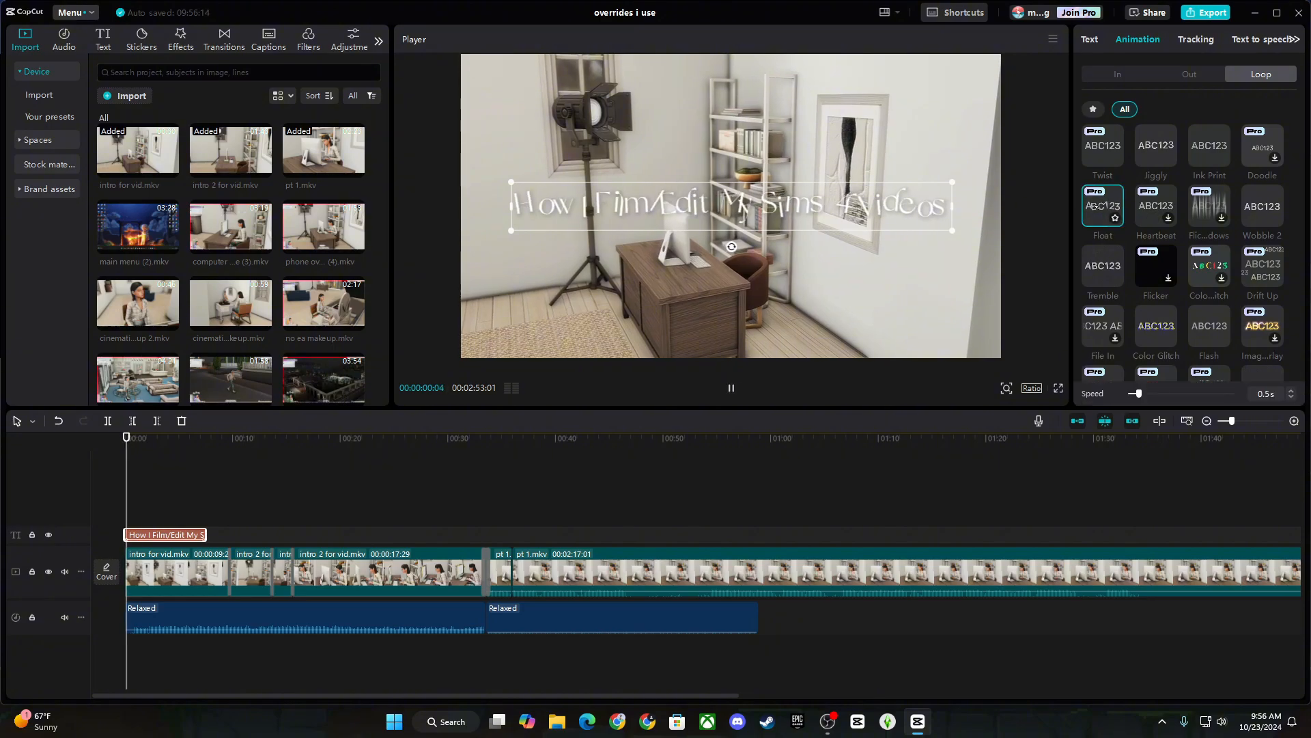
pyautogui.click(1168, 394)
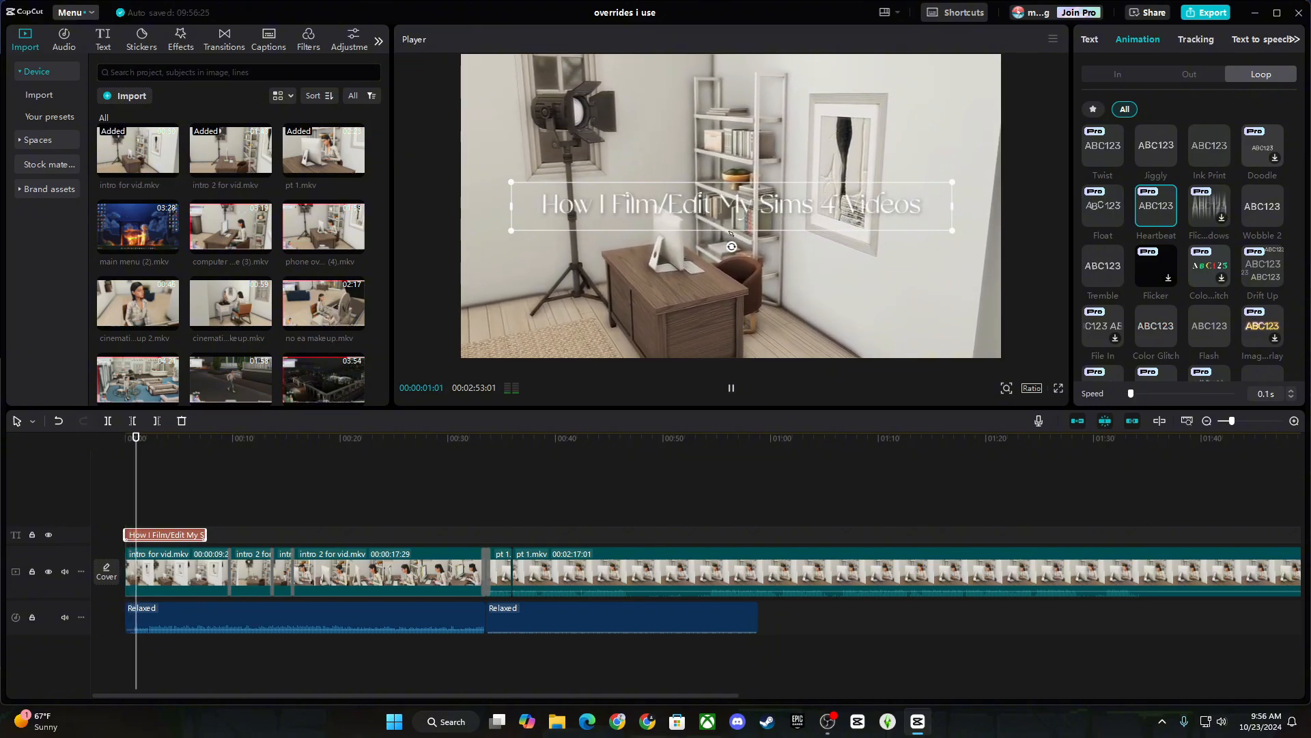
pyautogui.moveTo(1131, 394); pyautogui.dragTo(1180, 393)
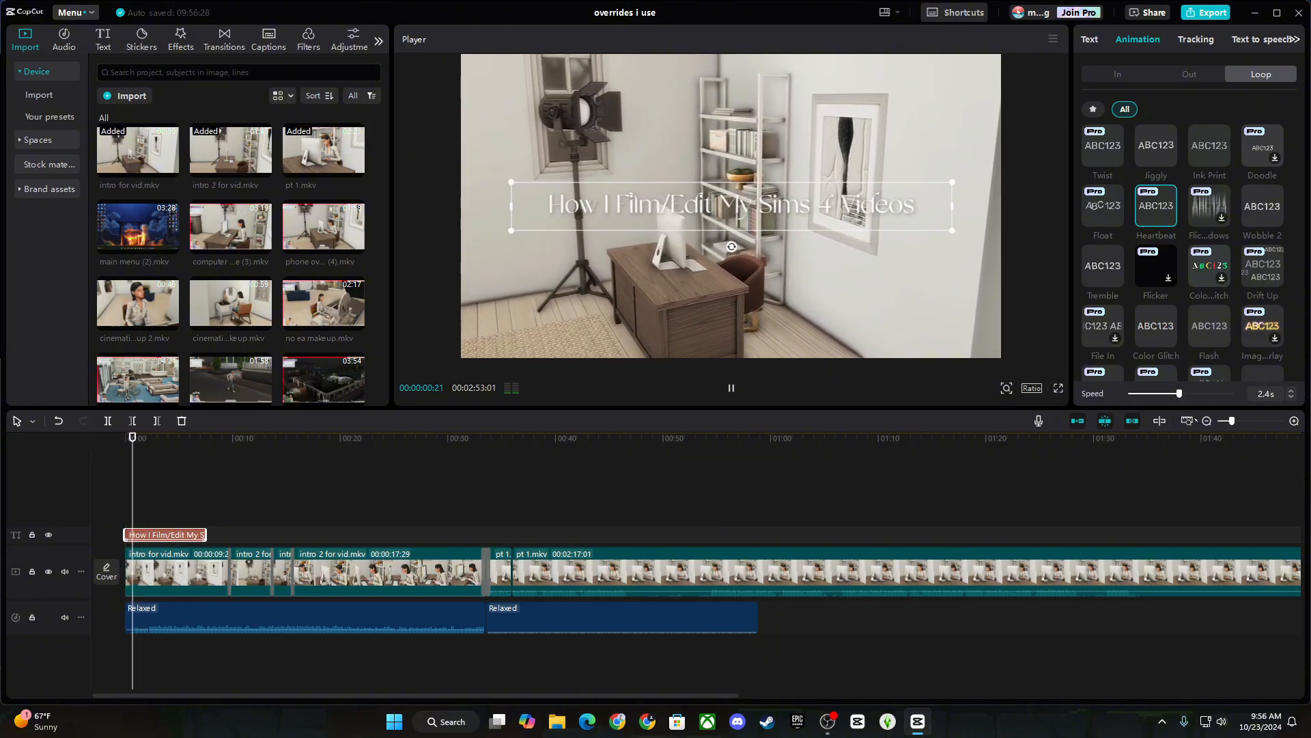
pyautogui.scroll(1, 1129, 180)
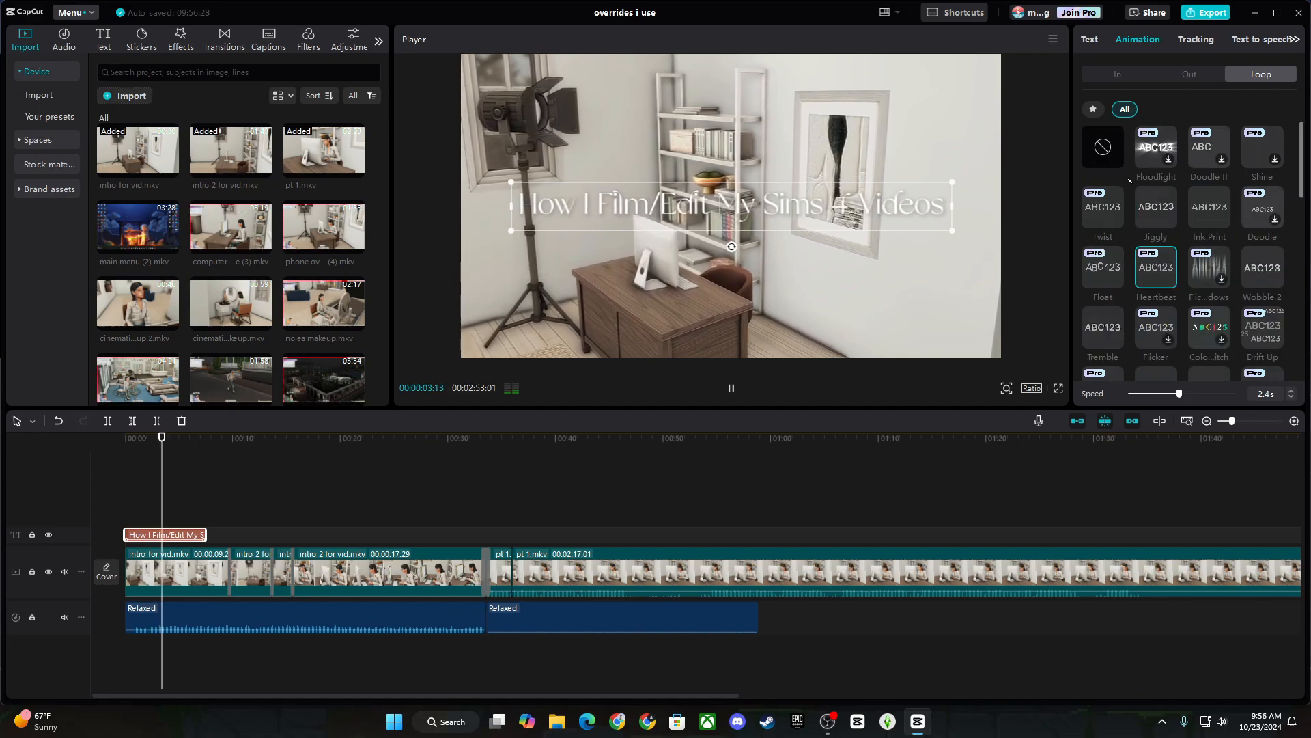
pyautogui.click(1103, 147)
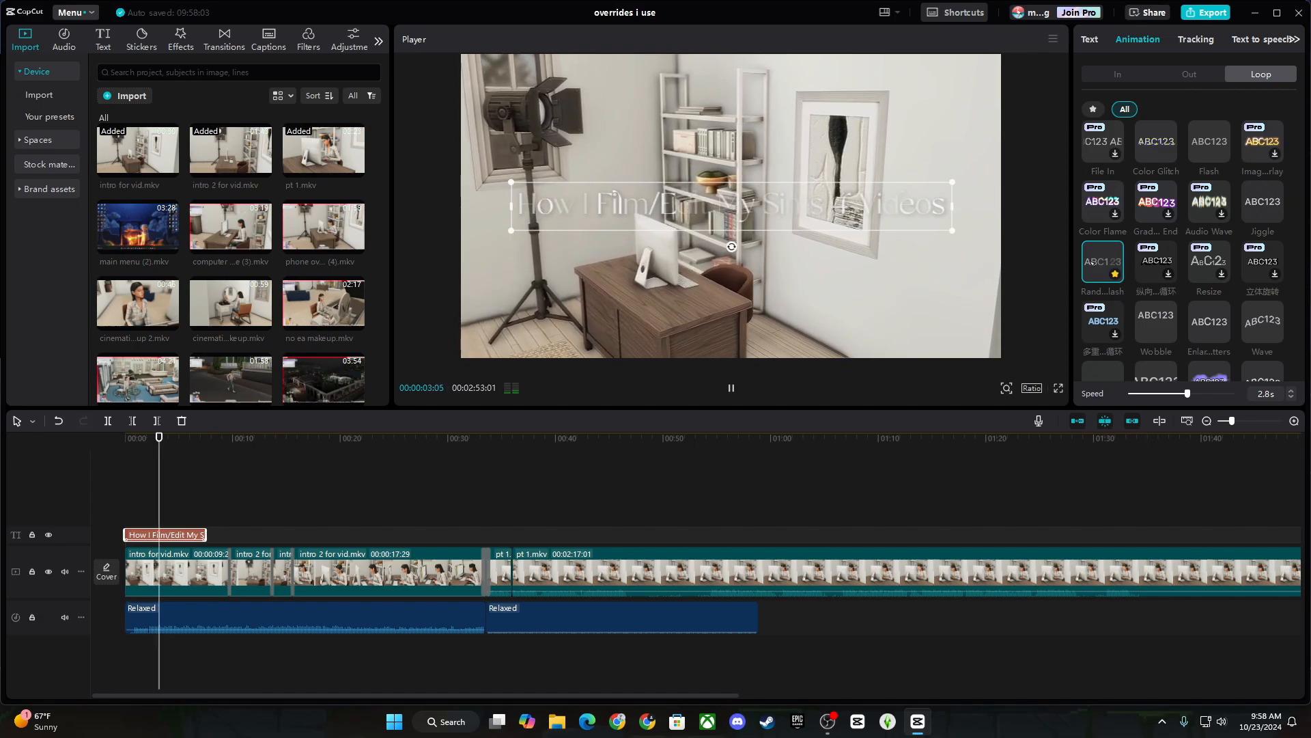
# Stop playback and lengthen the title clip so it stays on screen longer.
pyautogui.press('space')
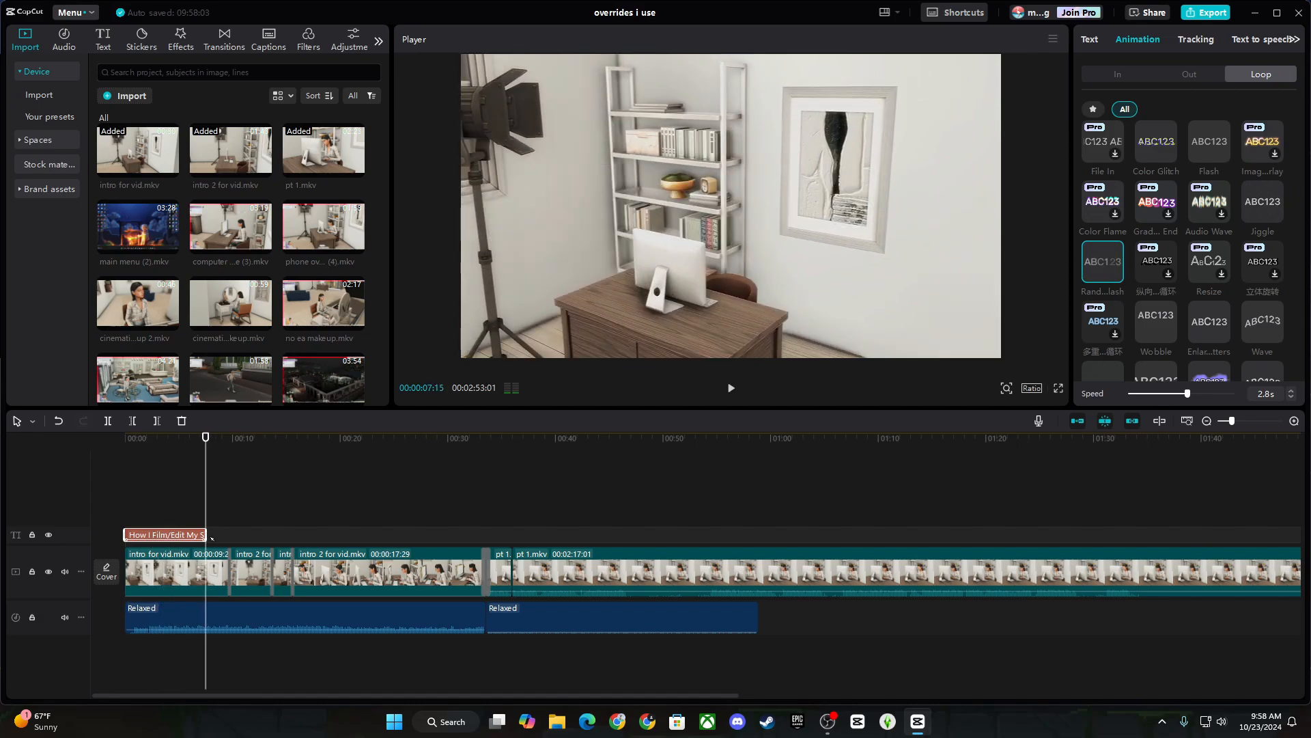
pyautogui.moveTo(205, 535)
pyautogui.mouseDown()
pyautogui.moveTo(271, 530)
pyautogui.moveTo(224, 531)
pyautogui.mouseUp()
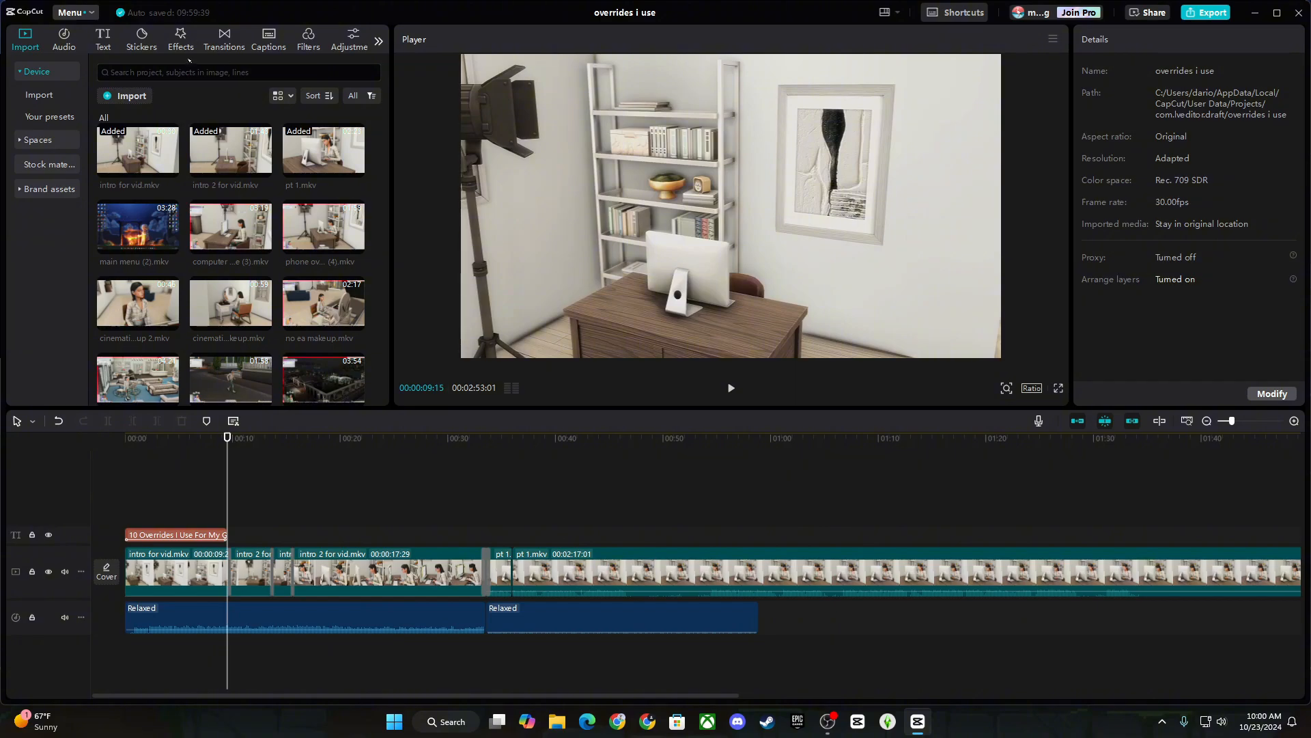
# Place the star-sparkle sticker at the start of the video.
pyautogui.click(148, 37)
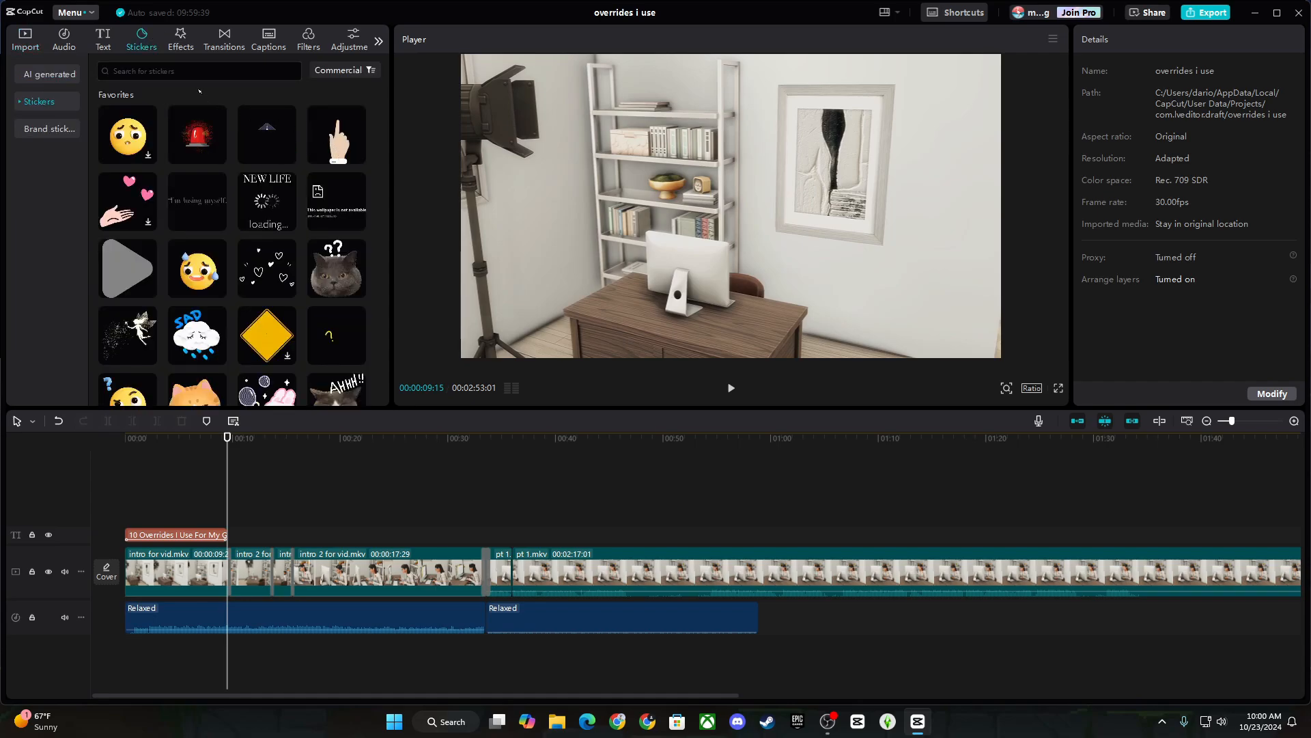
pyautogui.click(22, 101)
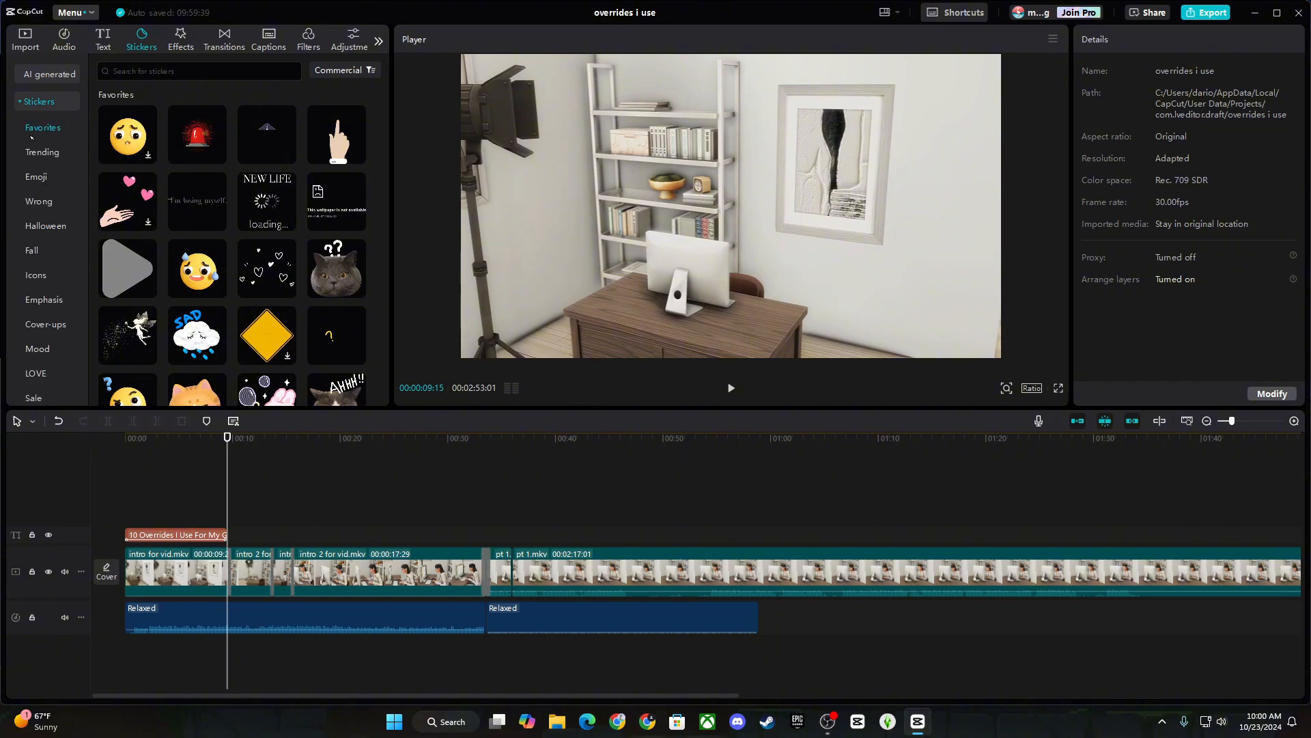
pyautogui.scroll(-6, 335, 233)
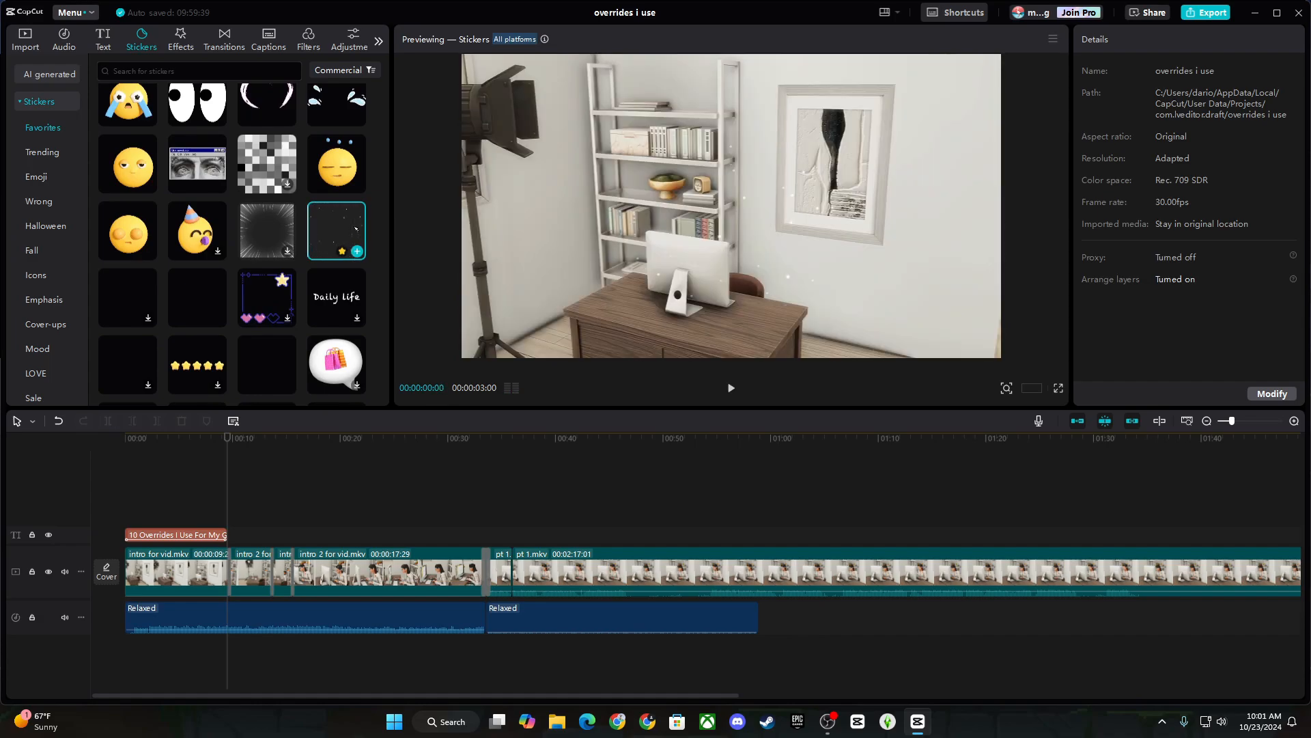
pyautogui.moveTo(344, 231); pyautogui.dragTo(128, 517)
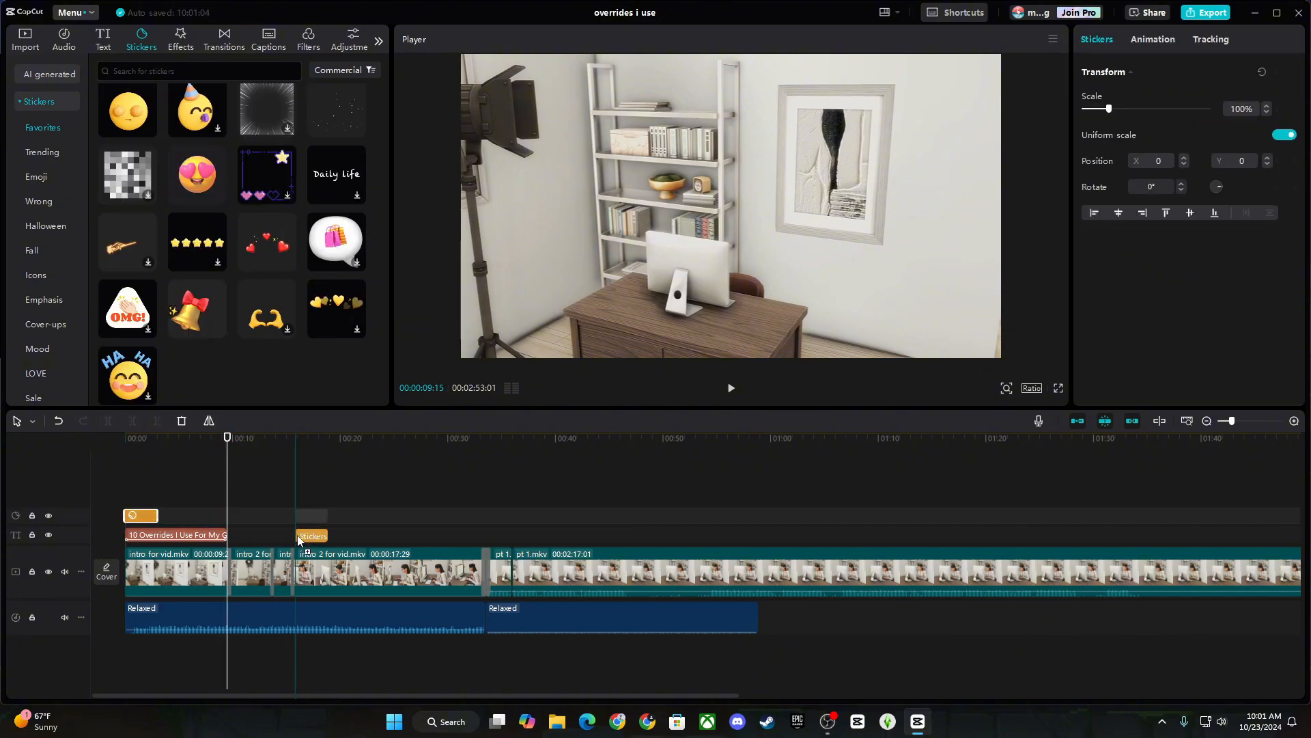
pyautogui.moveTo(296, 537); pyautogui.dragTo(297, 517)
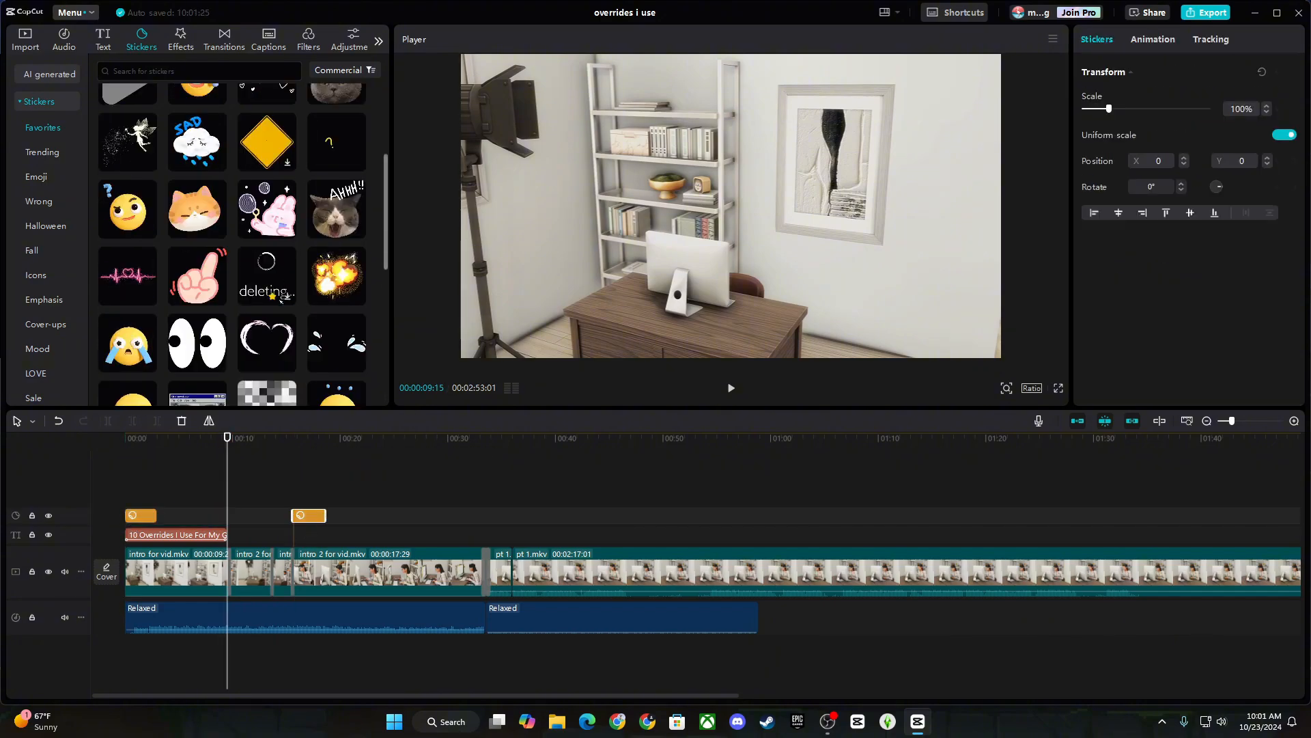
# Browse the Trending stickers for a second sticker.
pyautogui.scroll(3, 136, 269)
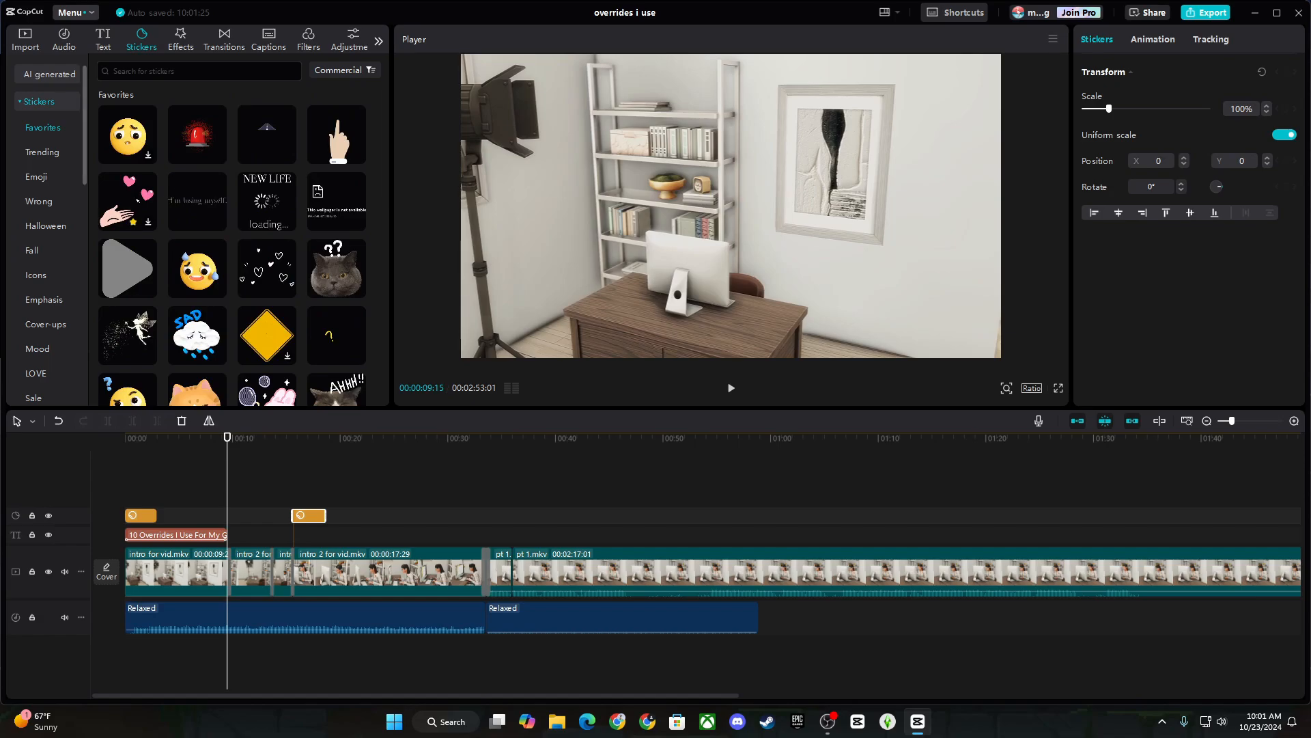
pyautogui.click(61, 153)
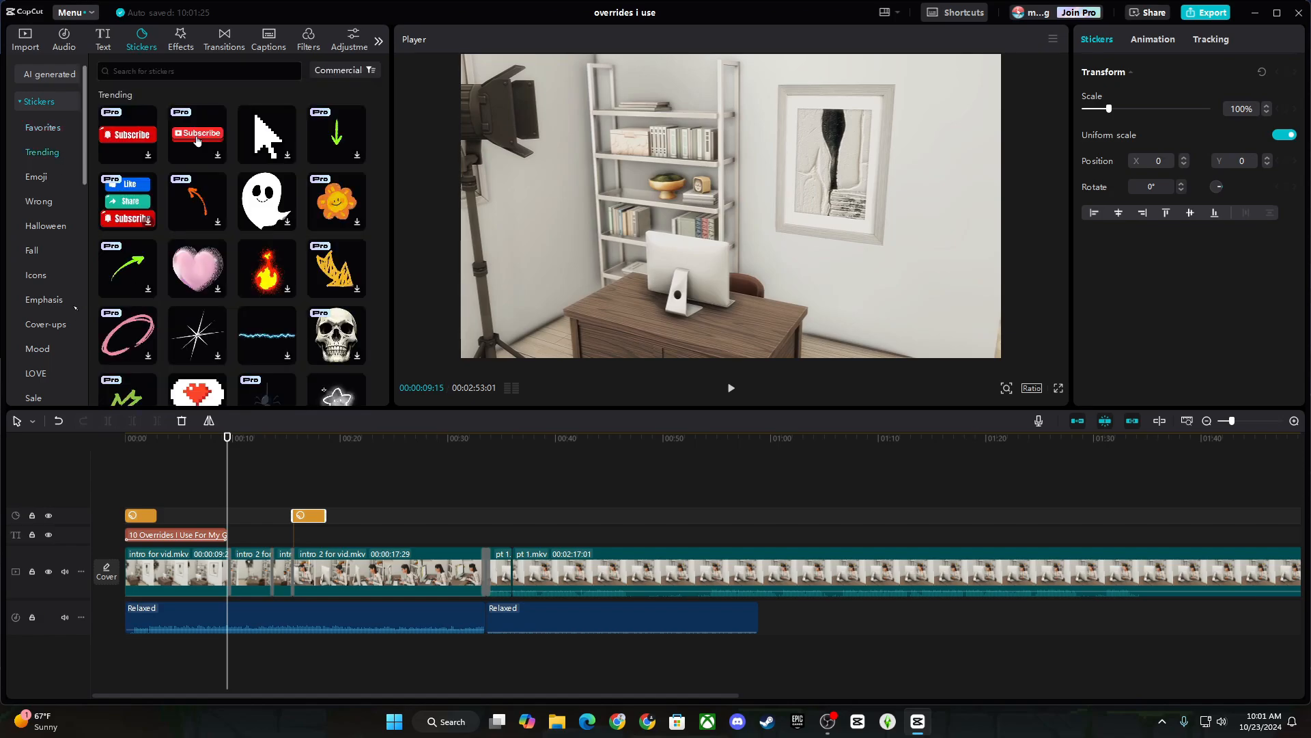
pyautogui.scroll(-1, 61, 153)
# Search stickers for 'subscribe', shrink the SUBSCRIBED sticker to 66%, and place a smaller bell beside it.
pyautogui.click(194, 73)
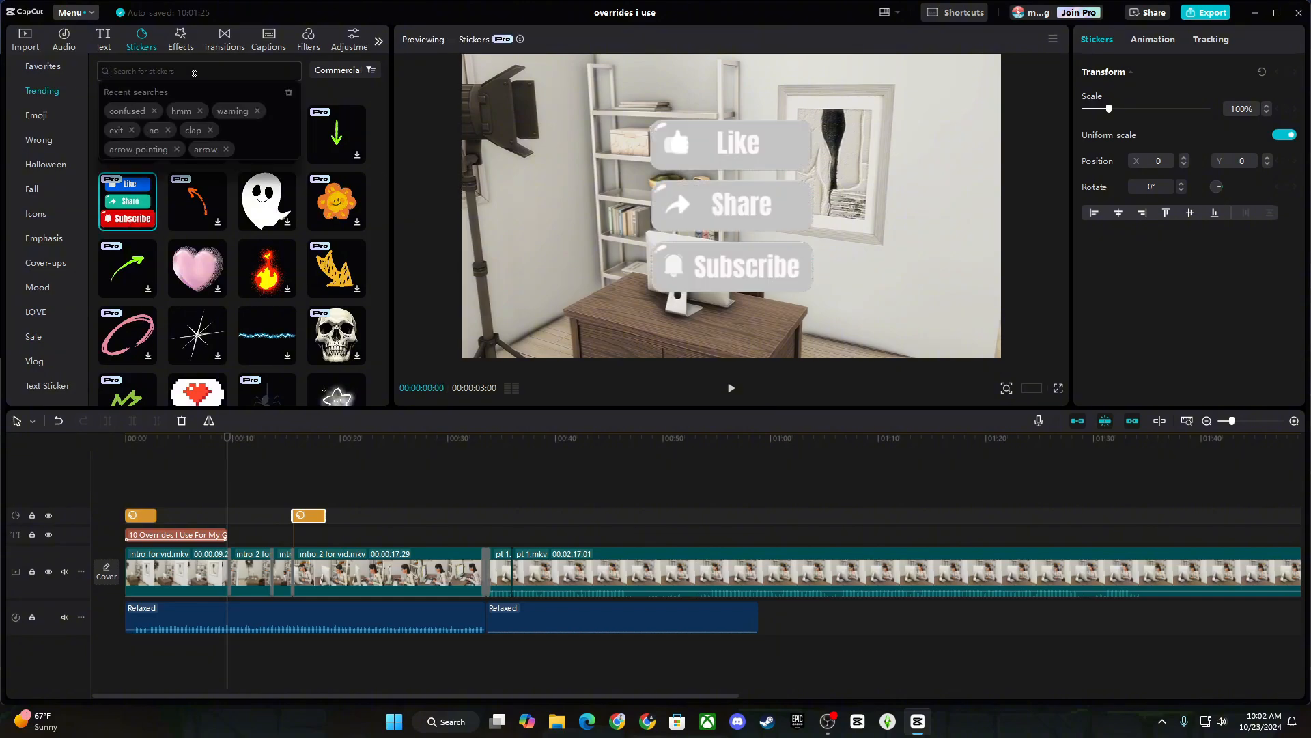
pyautogui.write('subscribe')
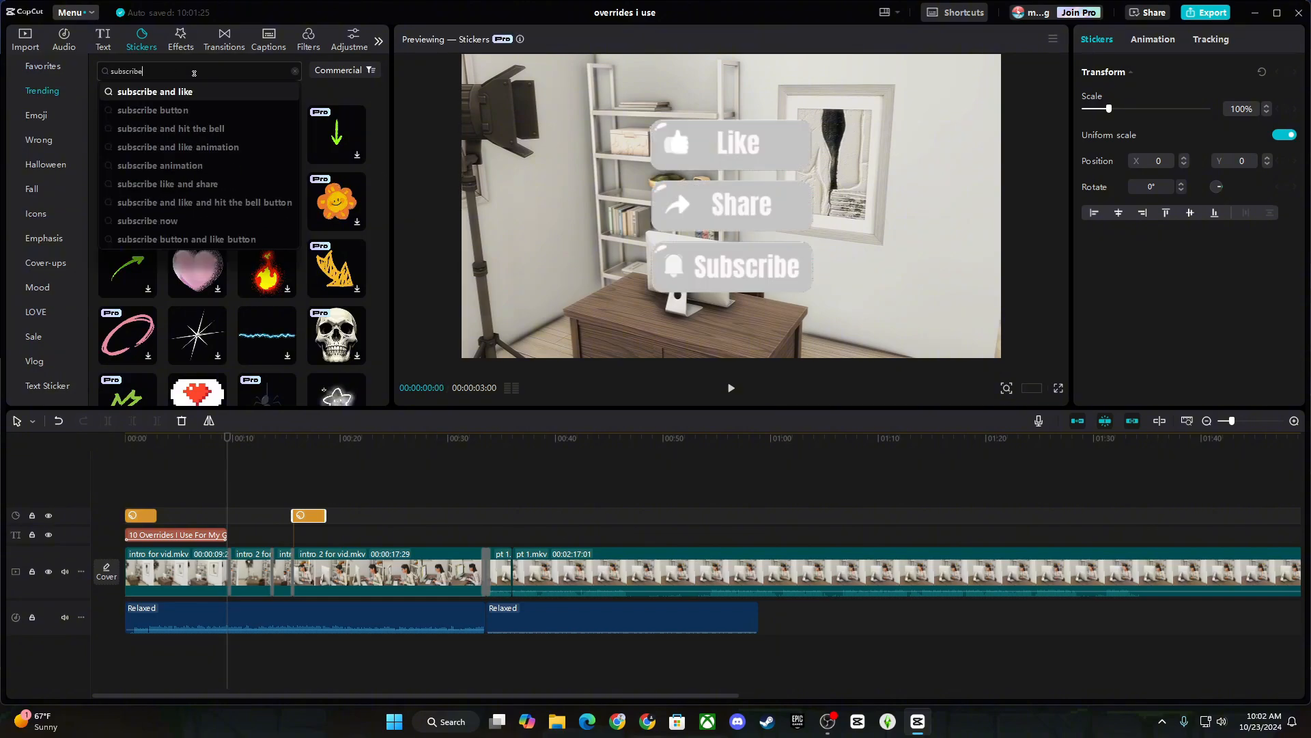
pyautogui.press('Return')
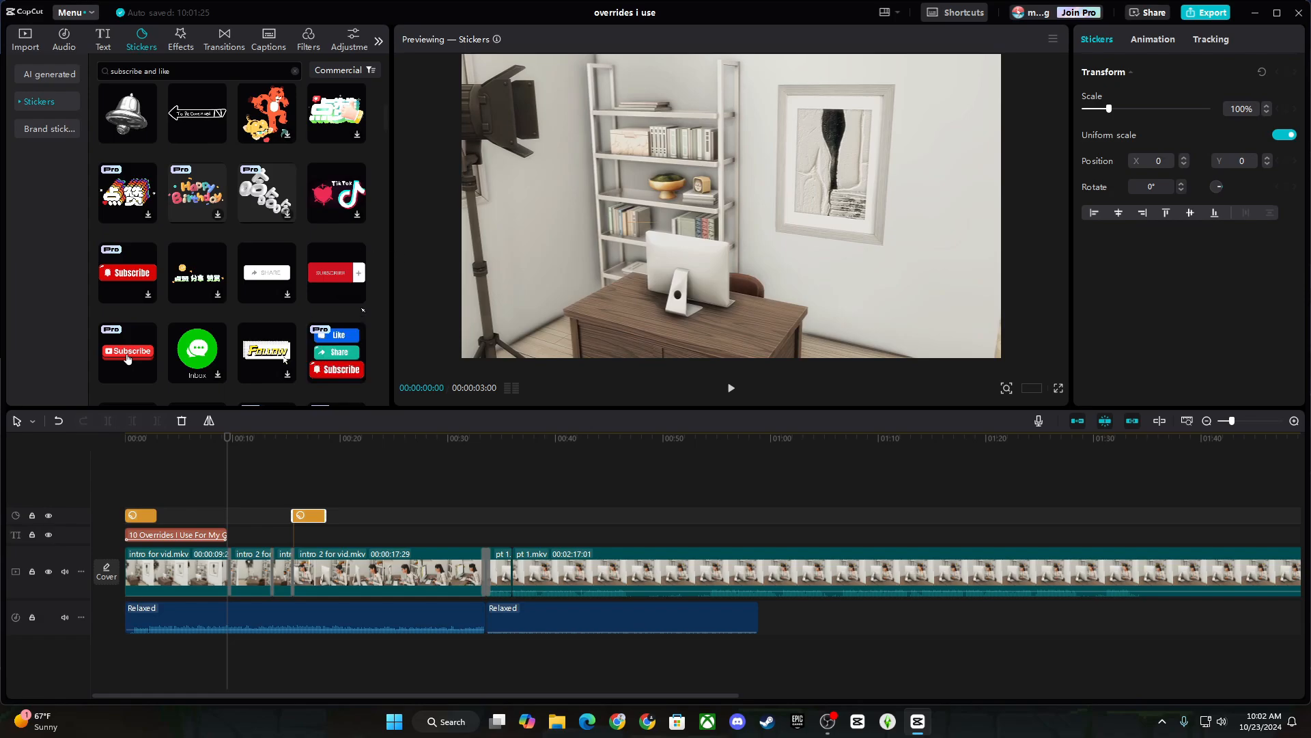
pyautogui.scroll(-1, 382, 185)
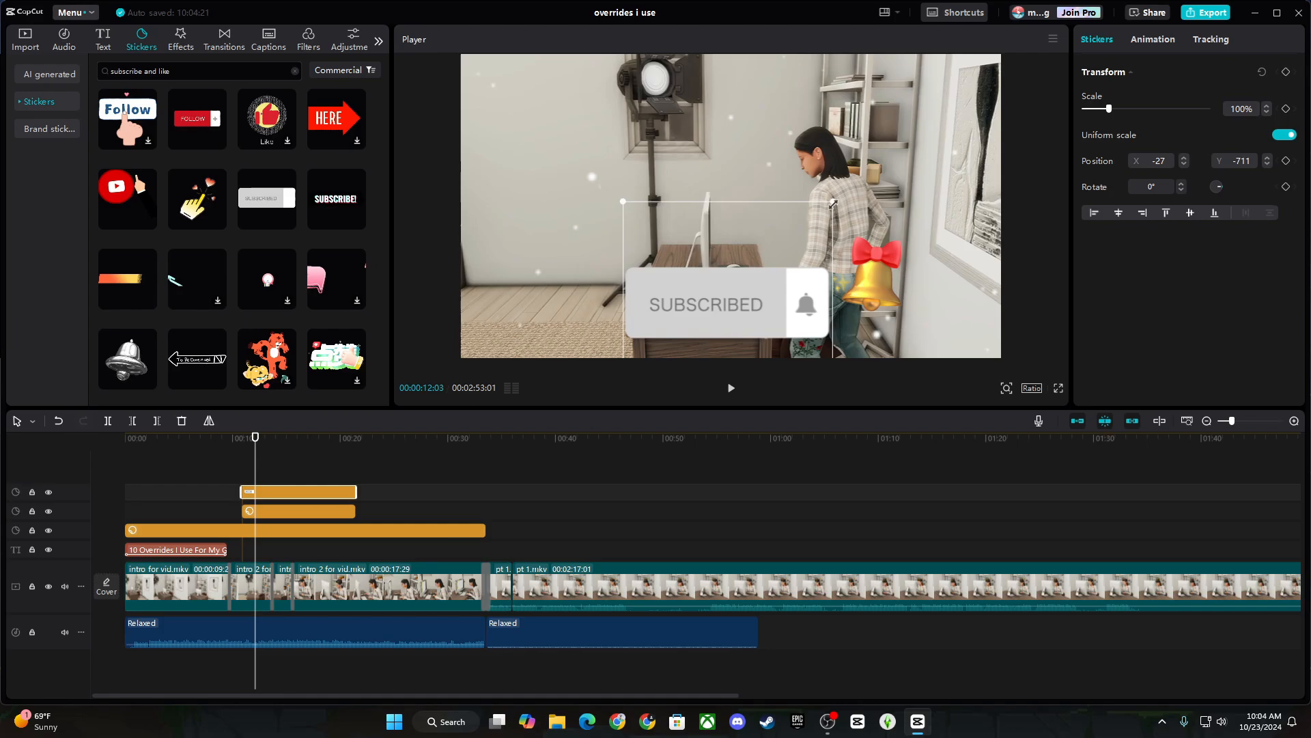
pyautogui.moveTo(834, 203); pyautogui.dragTo(763, 309)
pyautogui.moveTo(862, 280); pyautogui.dragTo(825, 307)
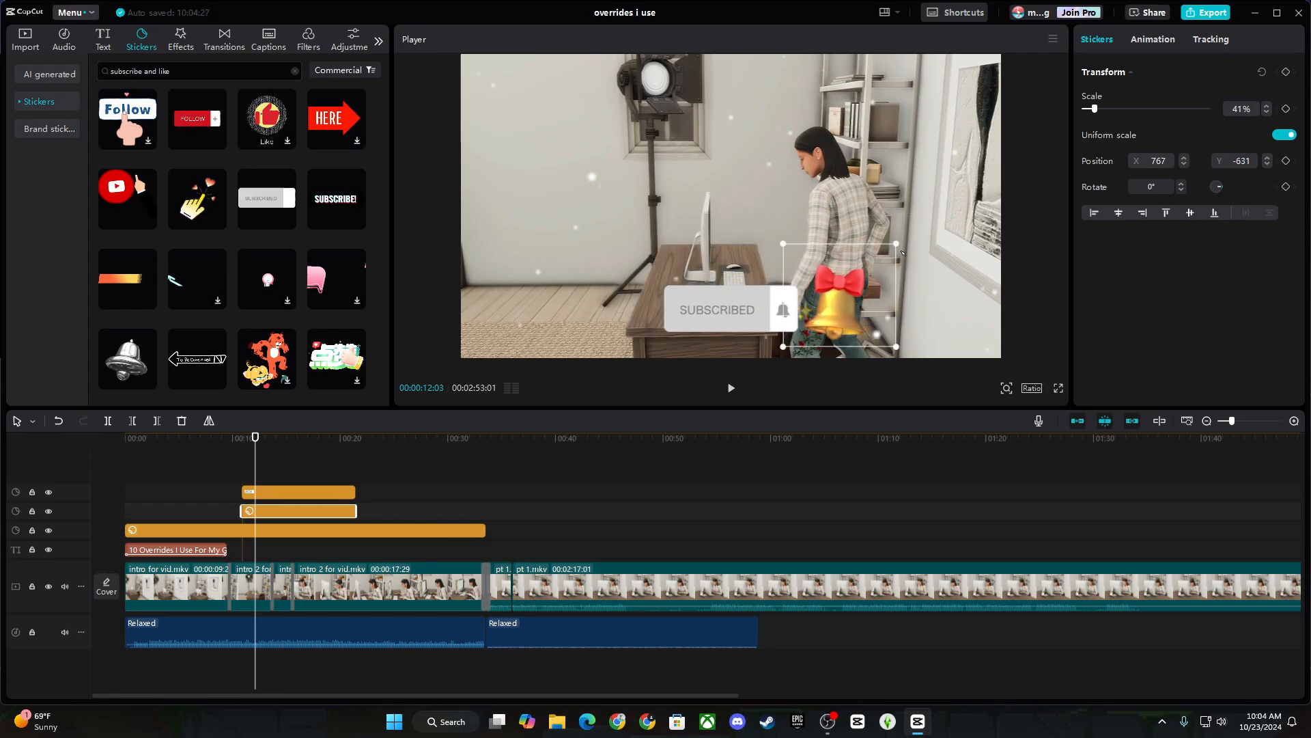
pyautogui.moveTo(896, 244); pyautogui.dragTo(882, 256)
pyautogui.moveTo(837, 302); pyautogui.dragTo(833, 283)
# Add the clicking hand sticker at 00:10:26 after checking the layout full screen.
pyautogui.click(1058, 387)
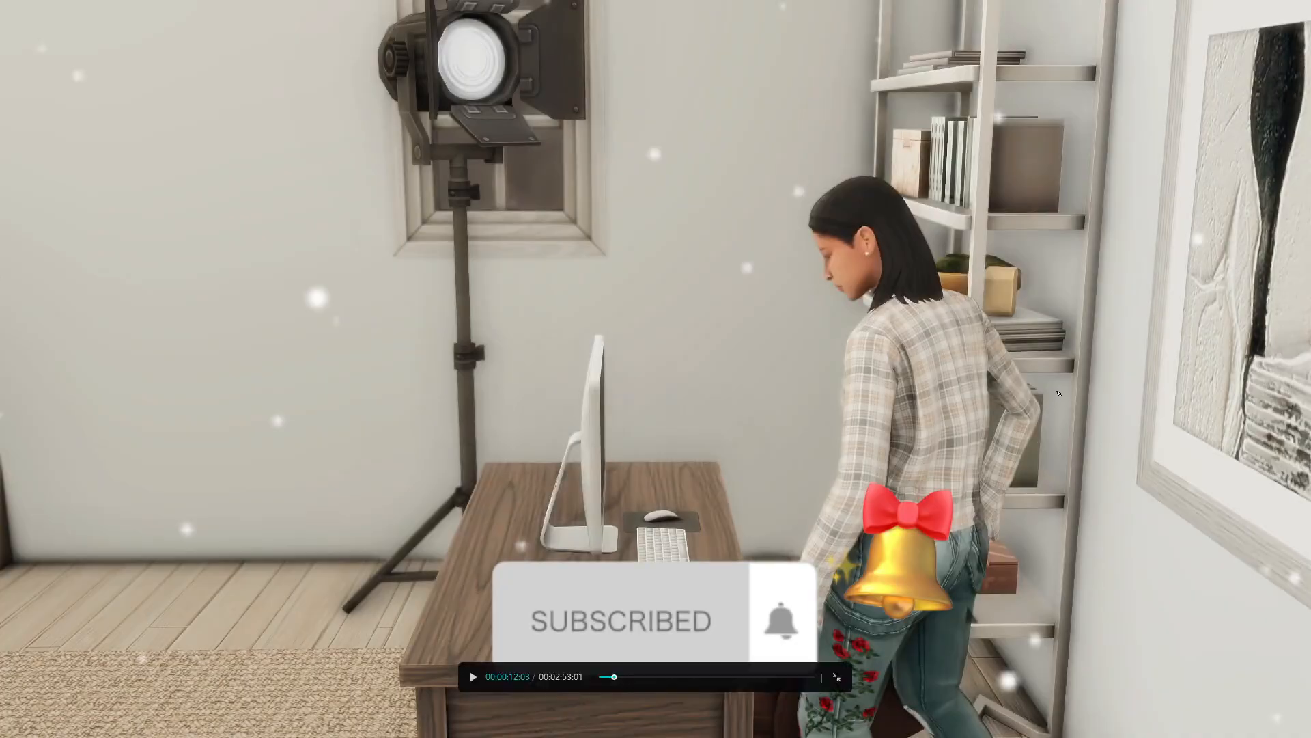
pyautogui.click(837, 677)
pyautogui.moveTo(254, 466); pyautogui.dragTo(242, 466)
pyautogui.click(201, 205)
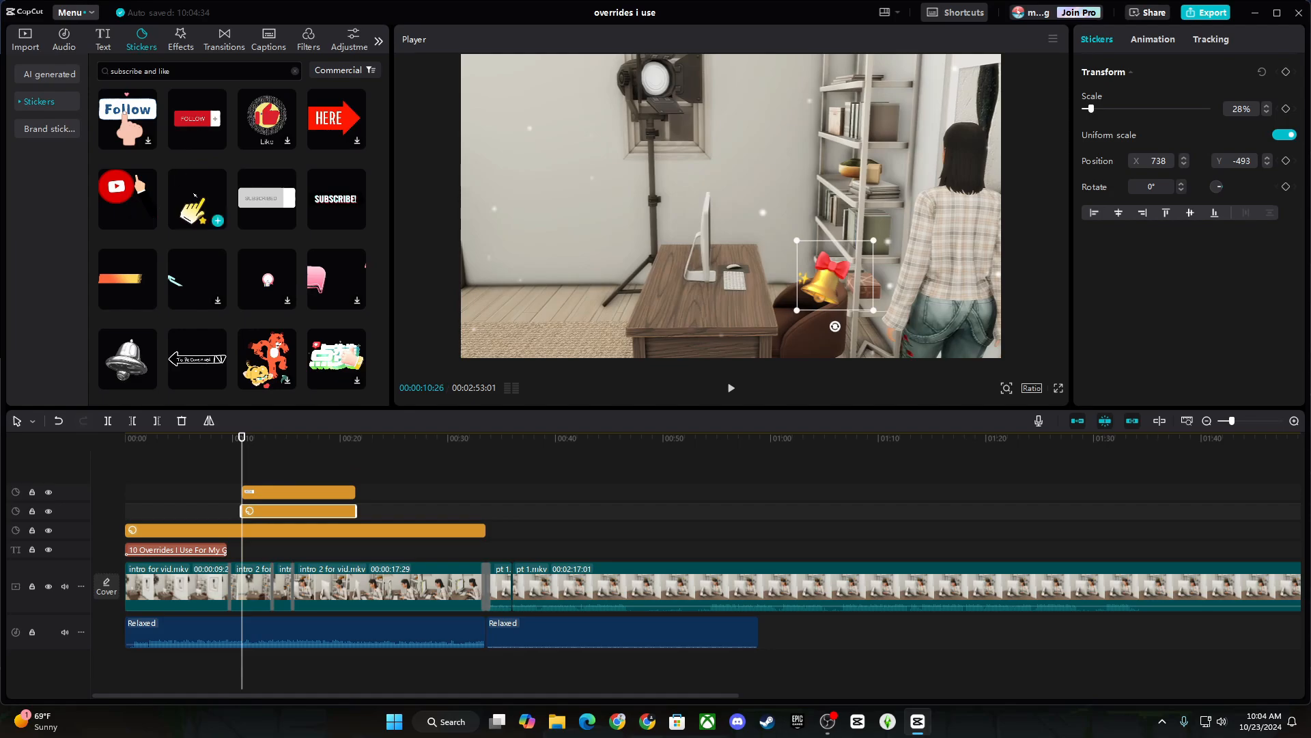
pyautogui.moveTo(197, 199); pyautogui.dragTo(258, 474)
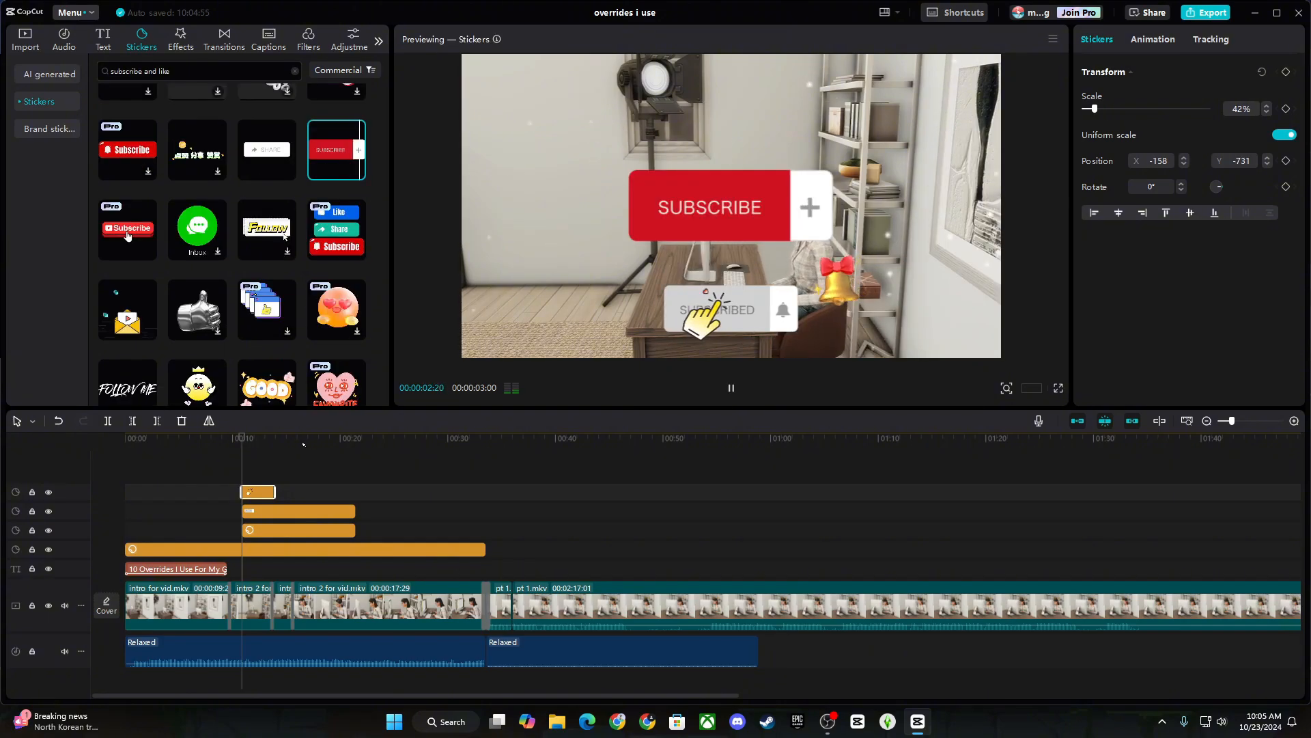
pyautogui.click(267, 511)
# Replace the SUBSCRIBED sticker with the red SUBSCRIBE sticker at ten seconds.
pyautogui.press('Delete')
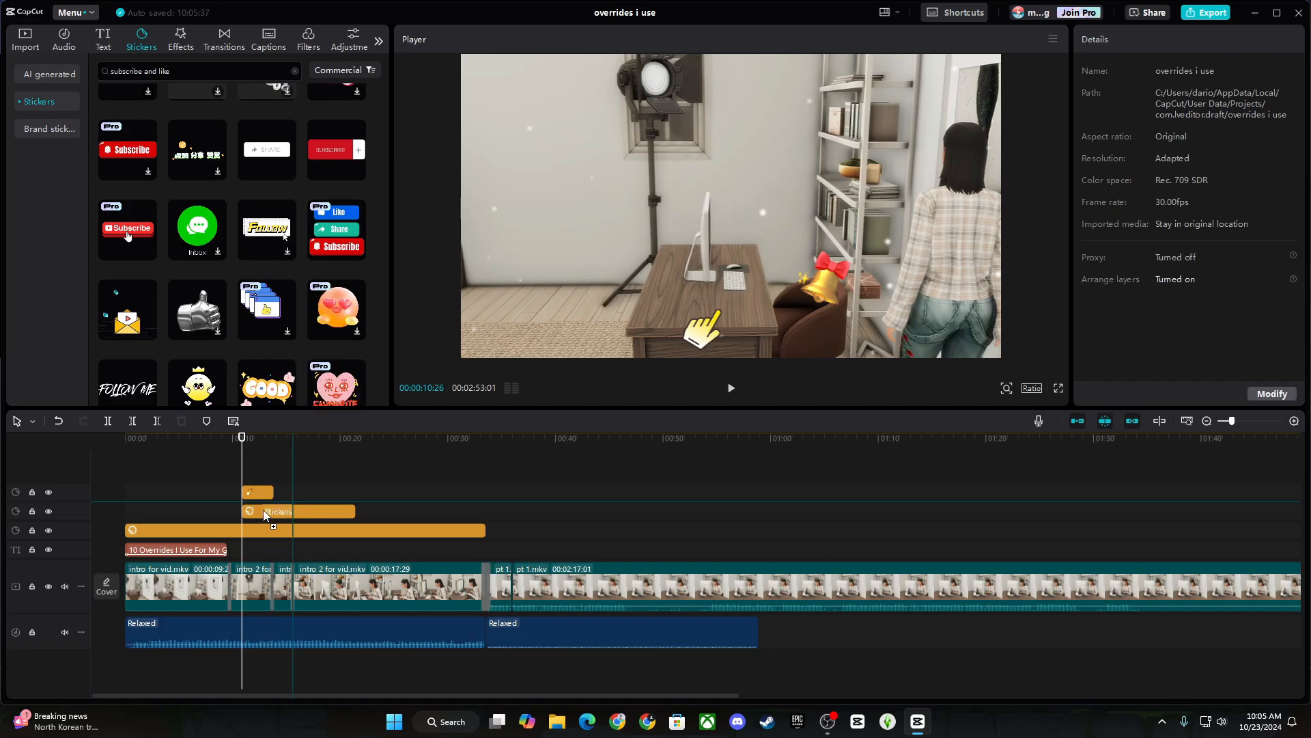
pyautogui.moveTo(244, 504); pyautogui.dragTo(242, 491)
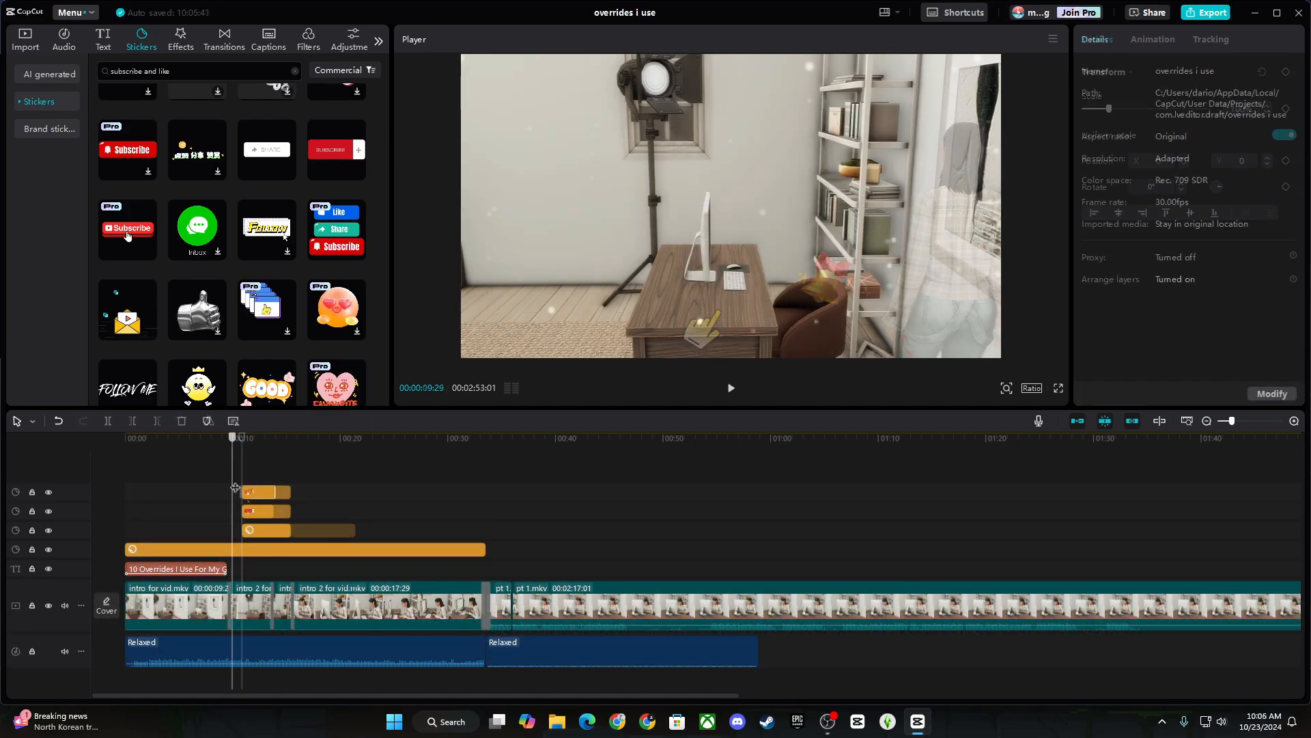
pyautogui.click(269, 511)
# Give the SUBSCRIBE sticker a Slide Up entrance animation.
pyautogui.click(1152, 39)
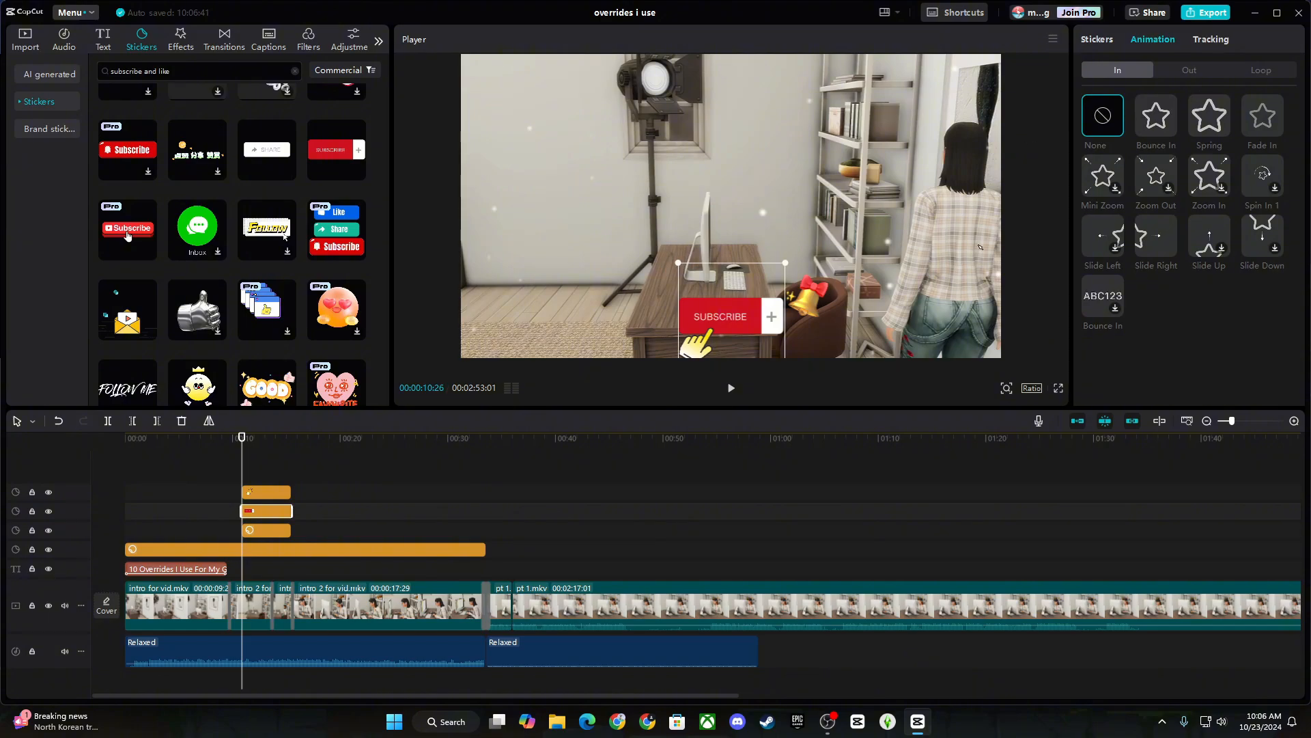
pyautogui.click(1157, 236)
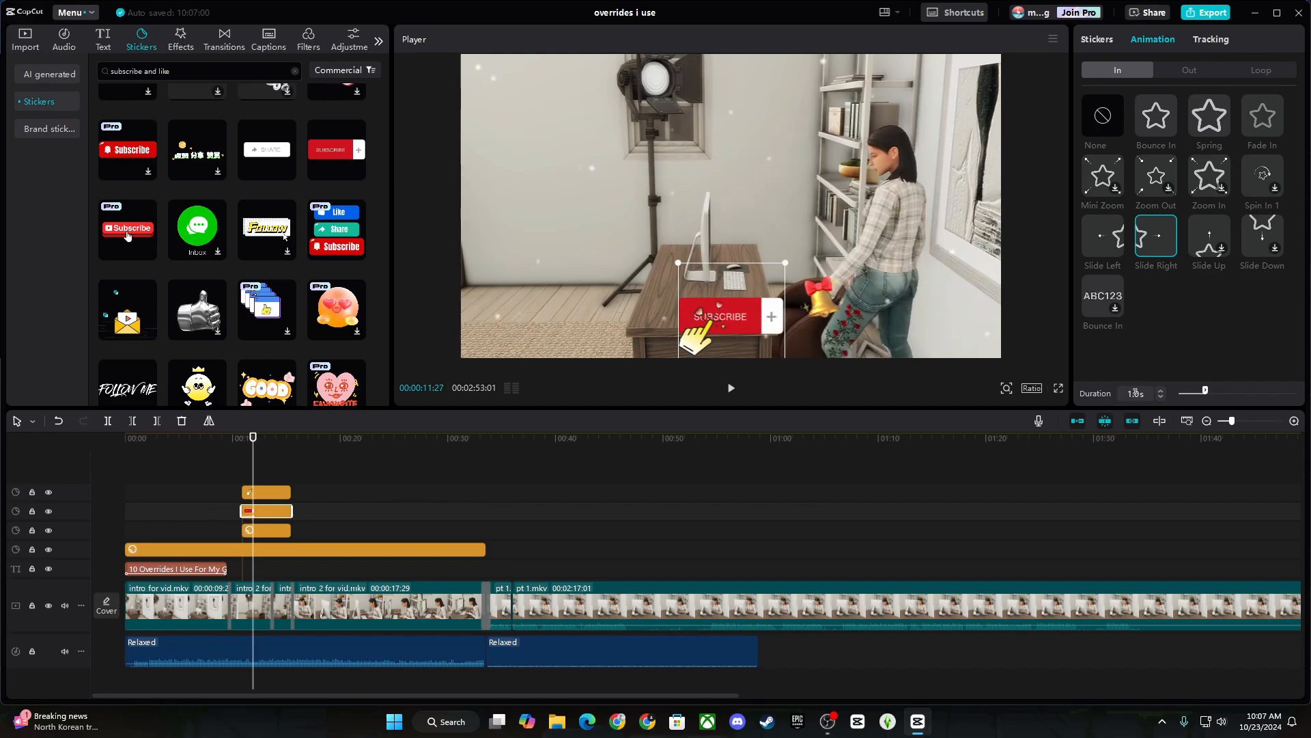
pyautogui.click(1209, 237)
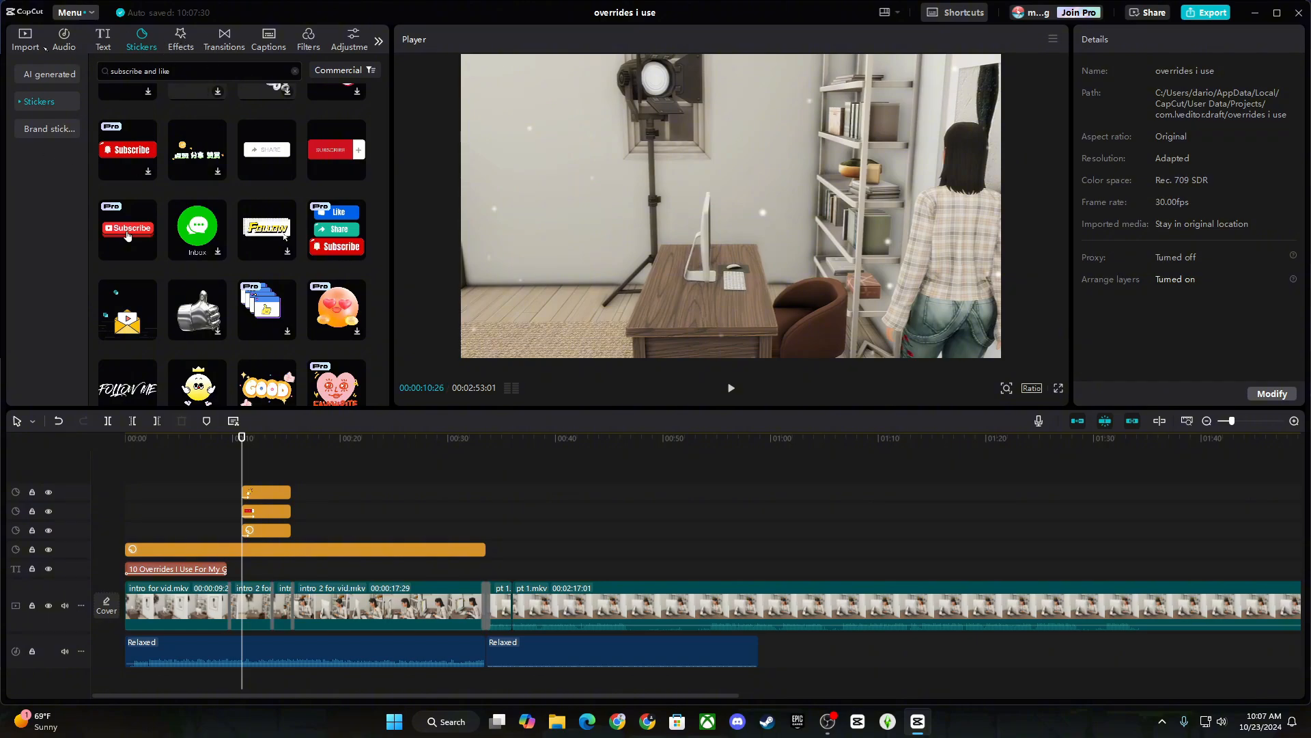
# Place the favourite 'Mouse click PC decision selection 07' sound effect at 00:11 under the stickers.
pyautogui.click(64, 39)
pyautogui.click(21, 103)
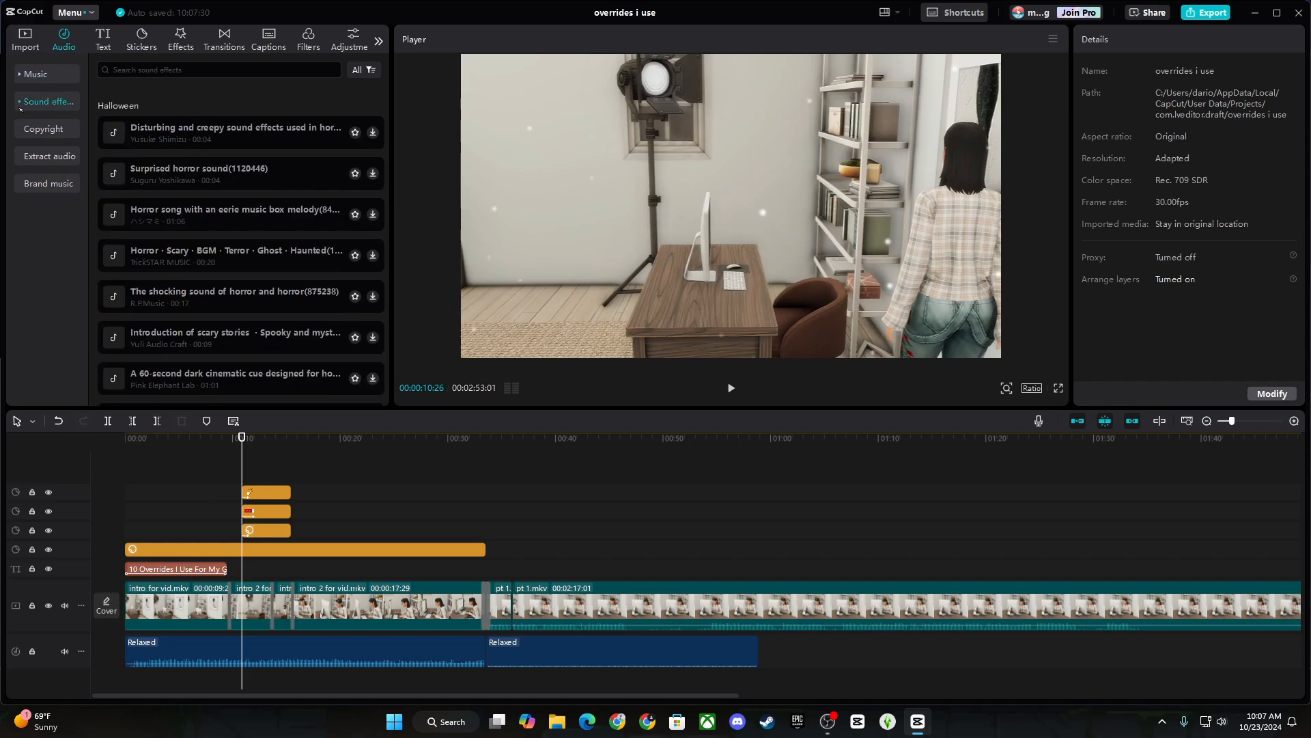
pyautogui.click(45, 131)
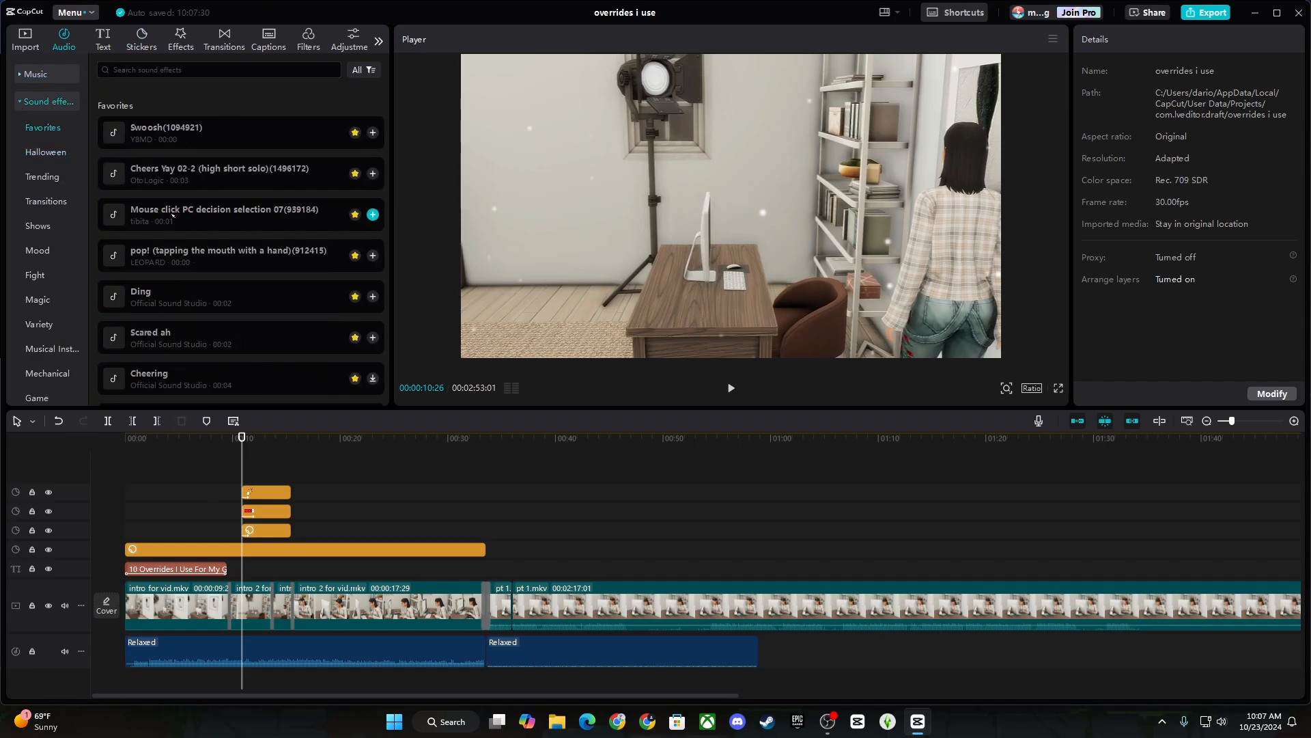
pyautogui.moveTo(172, 216); pyautogui.dragTo(88, 474)
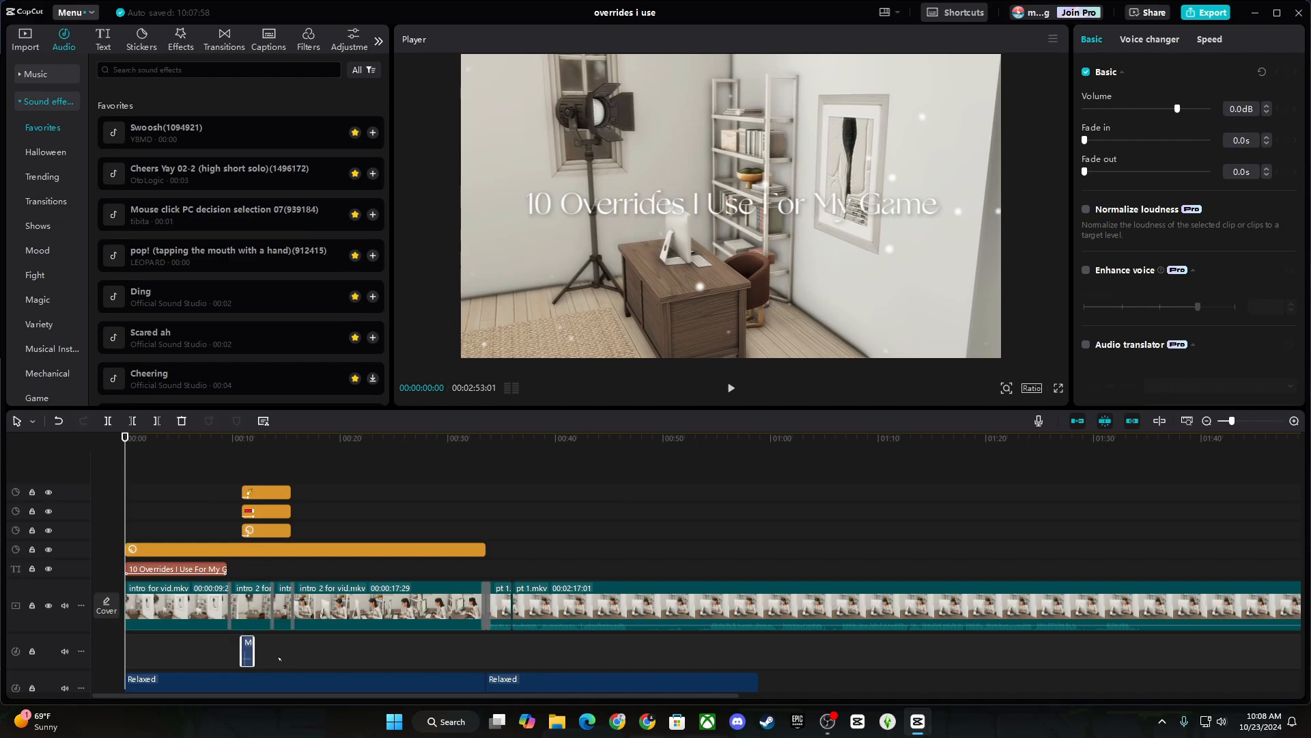
pyautogui.click(211, 661)
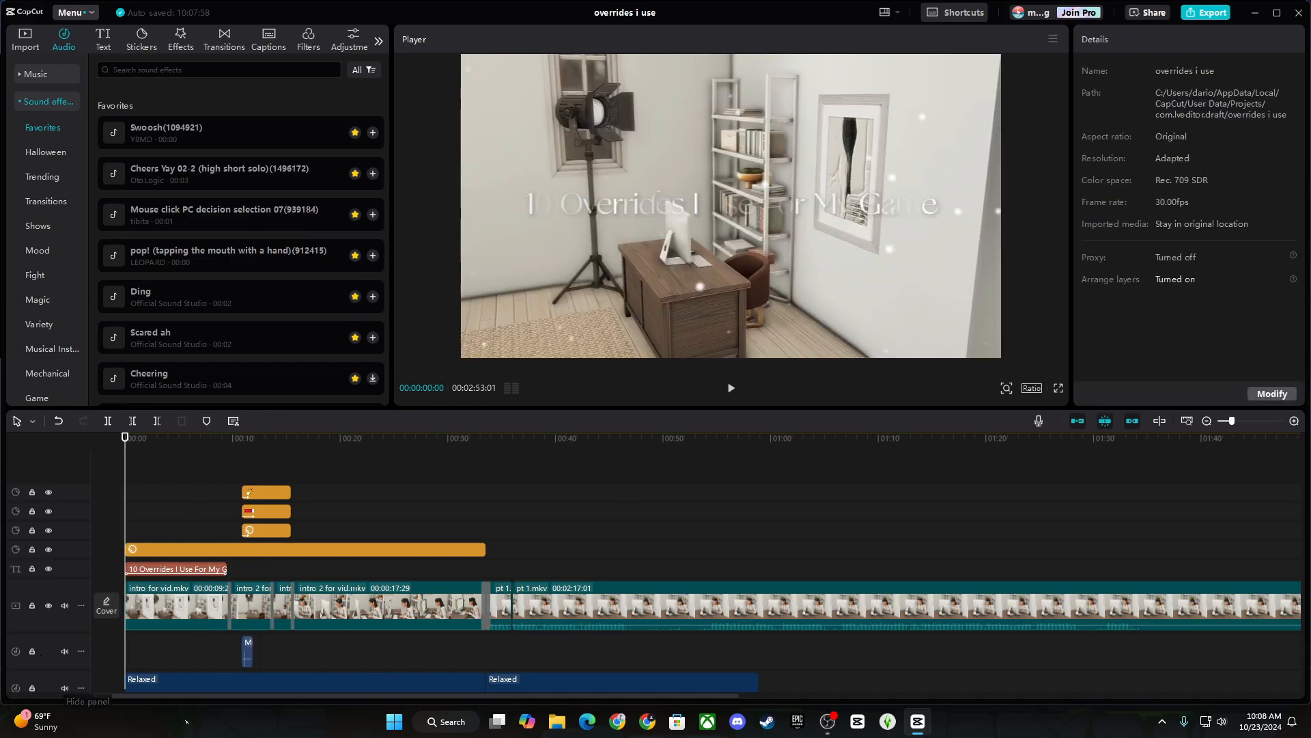
pyautogui.moveTo(199, 700); pyautogui.dragTo(209, 700)
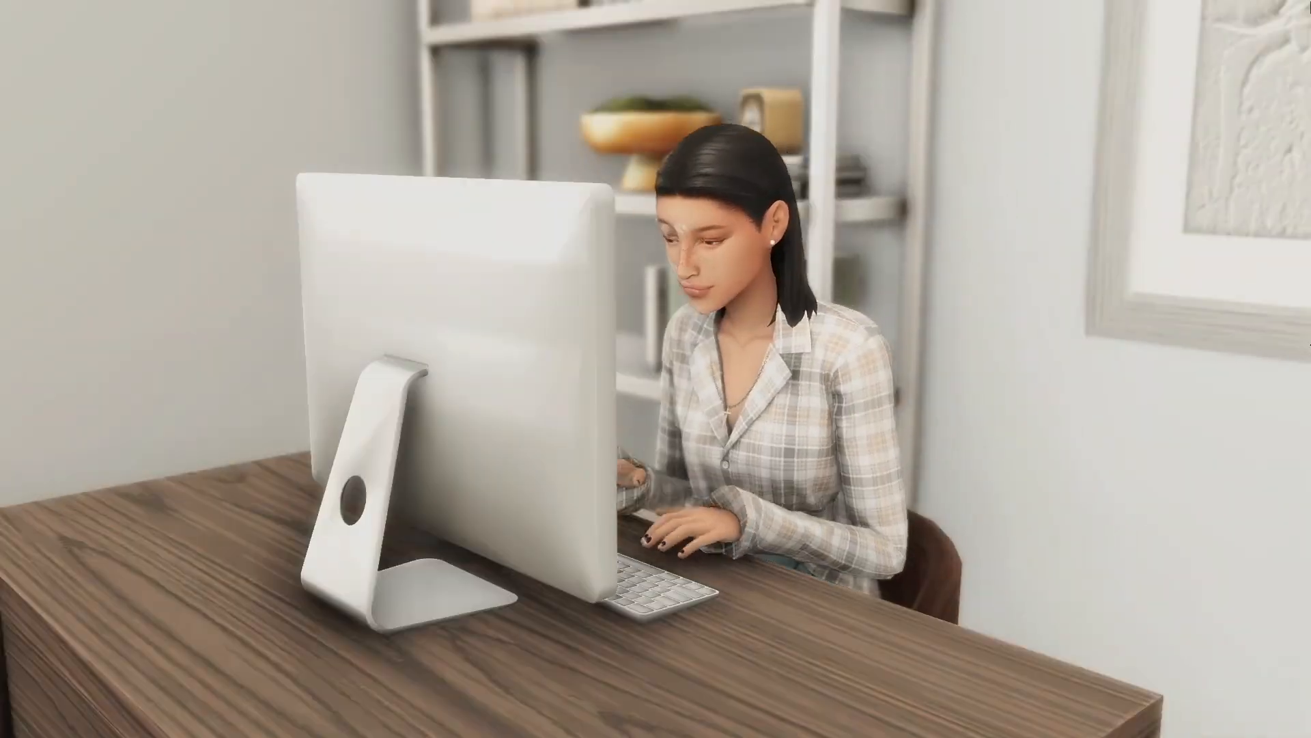
# Split the Relaxed music at the last transition and set the short piece's volume to -40.6 dB.
pyautogui.press('Escape')
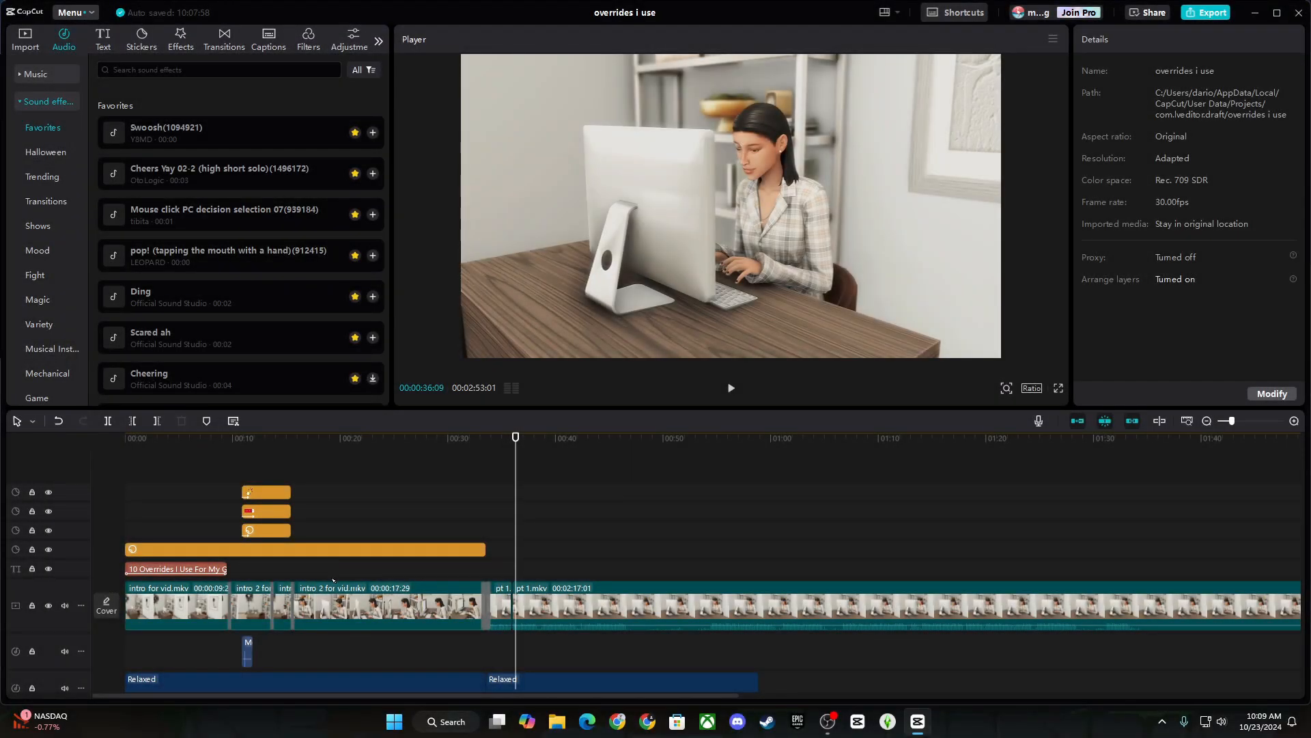
pyautogui.click(331, 583)
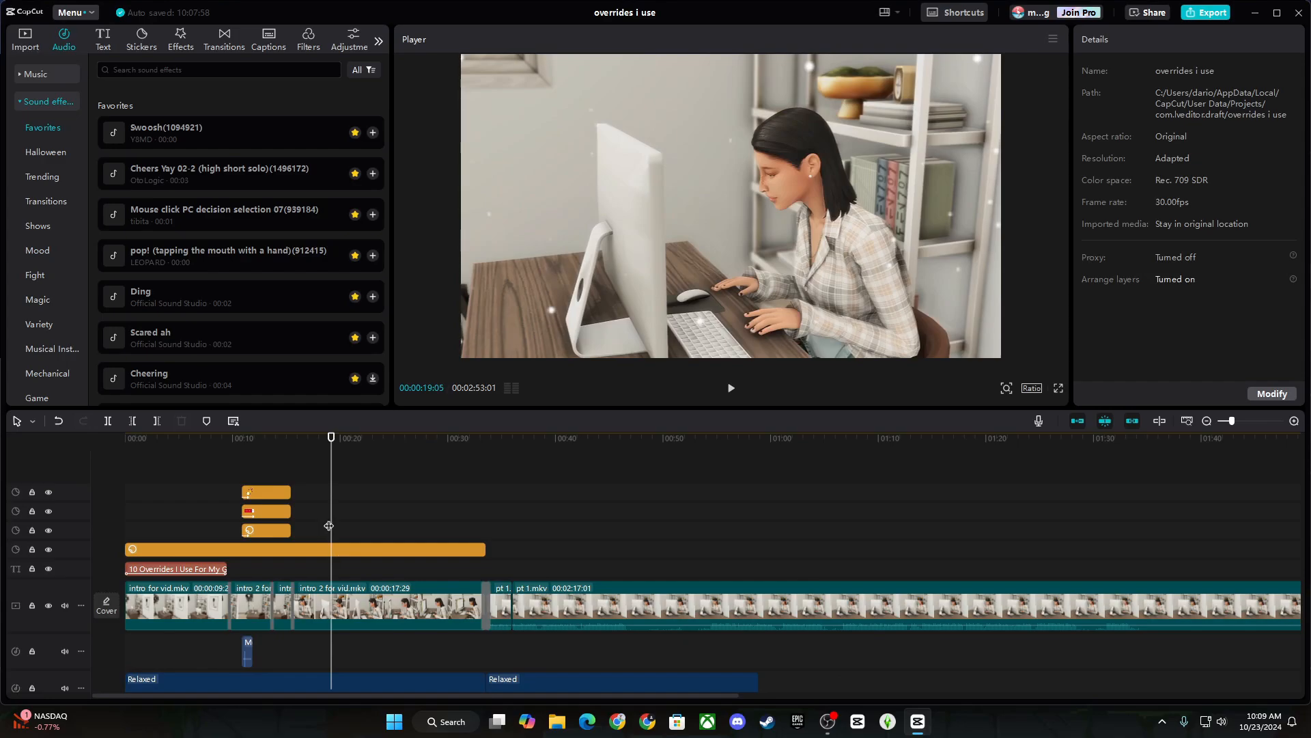
pyautogui.moveTo(331, 526); pyautogui.dragTo(275, 524)
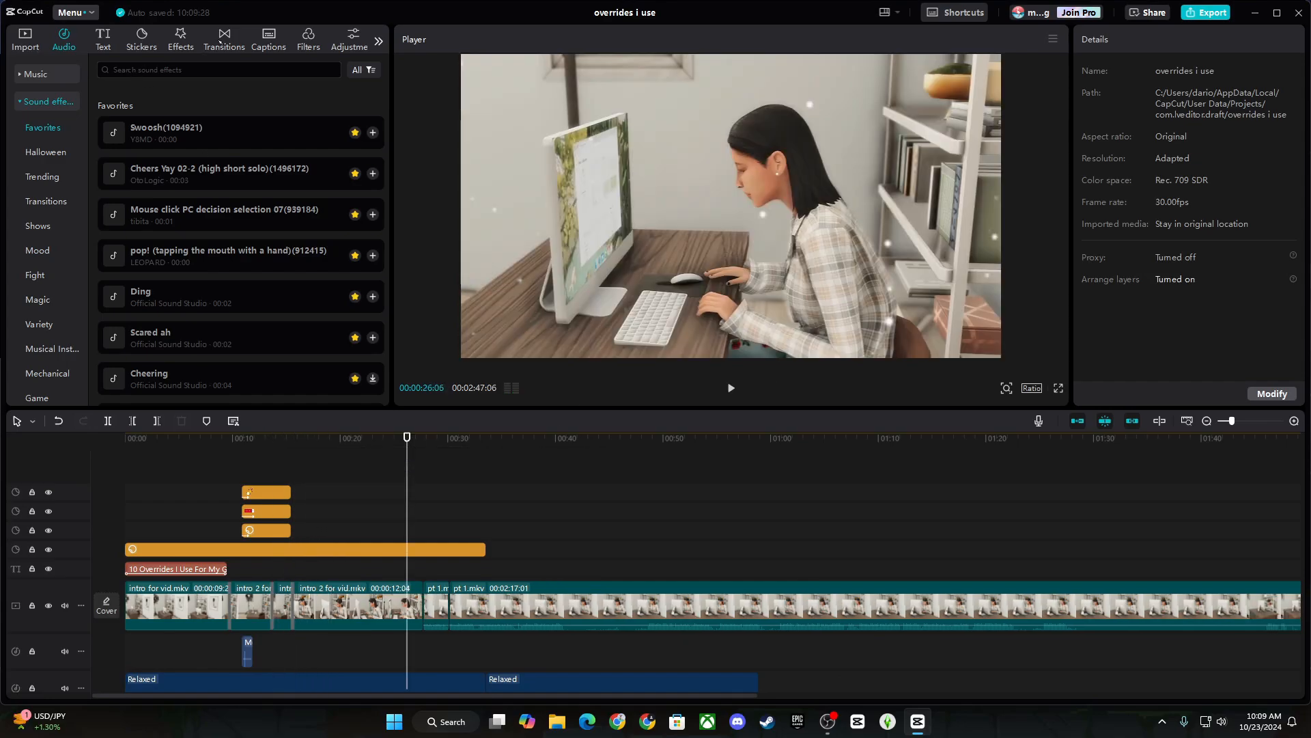
pyautogui.click(224, 39)
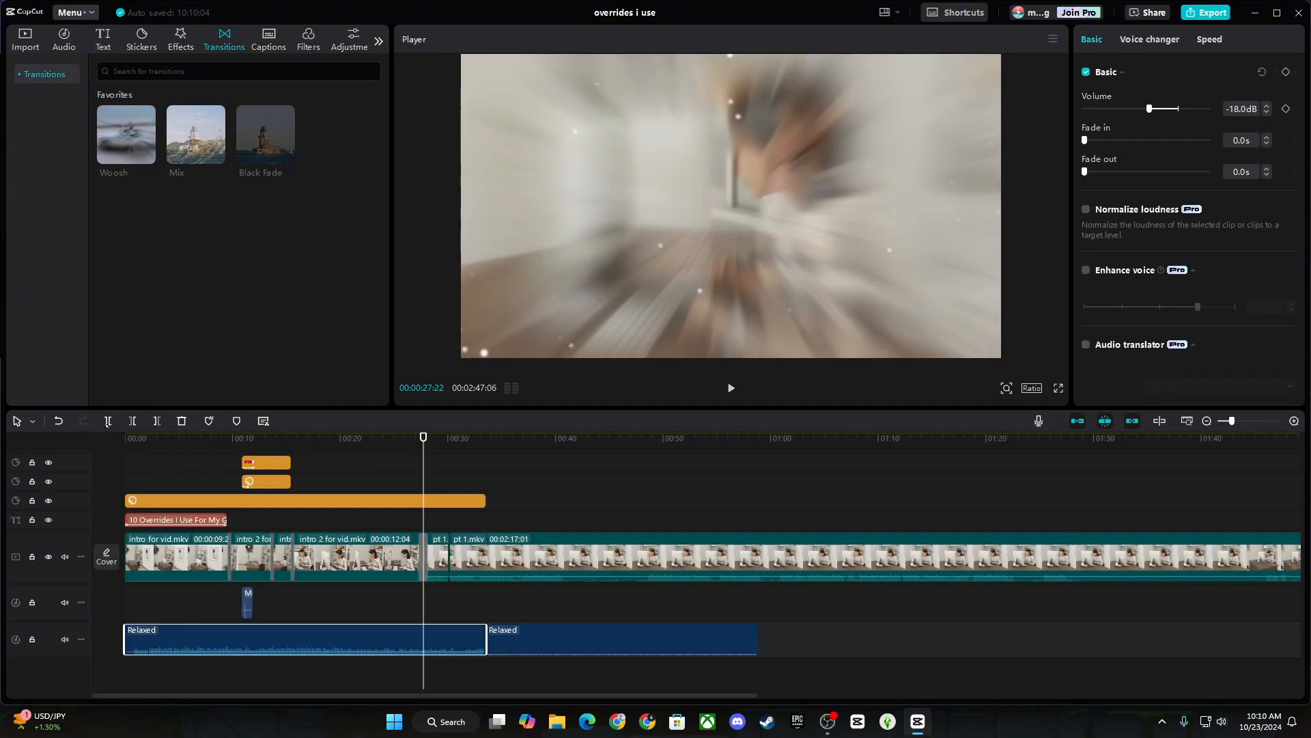
pyautogui.click(108, 421)
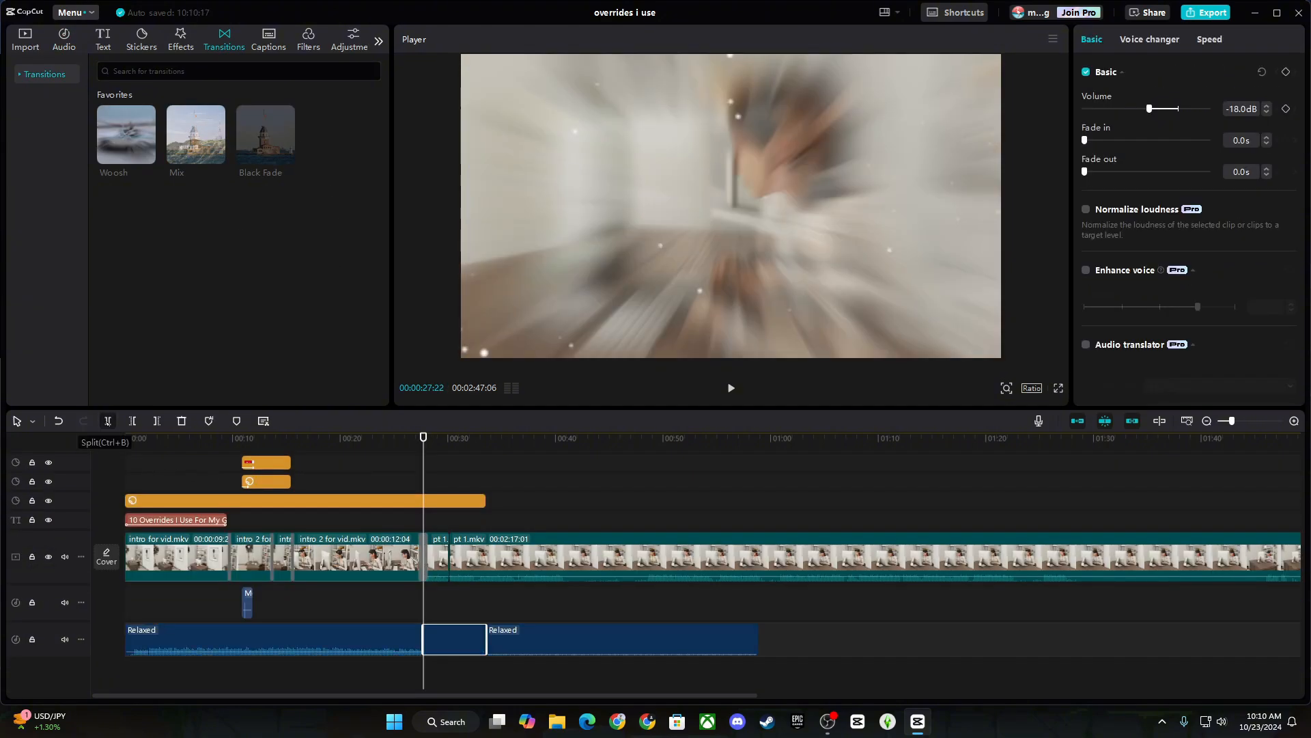
pyautogui.click(614, 639)
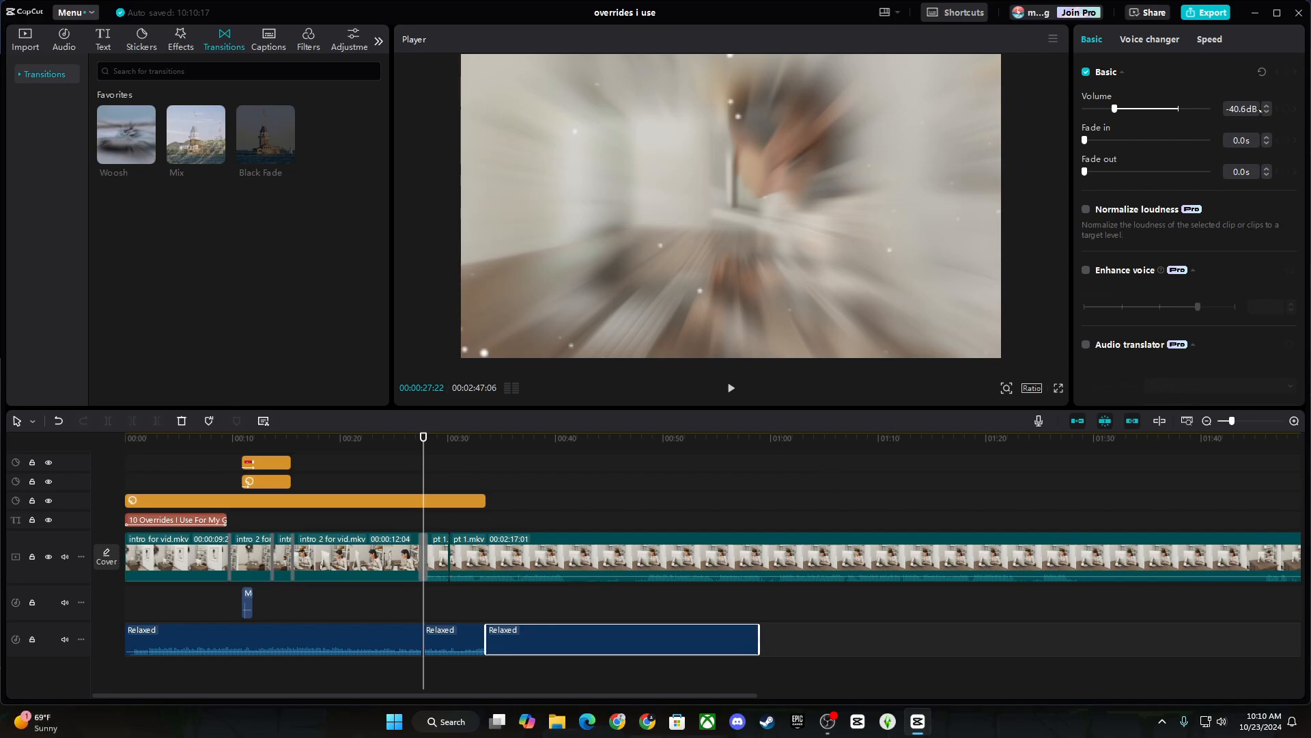
pyautogui.click(471, 633)
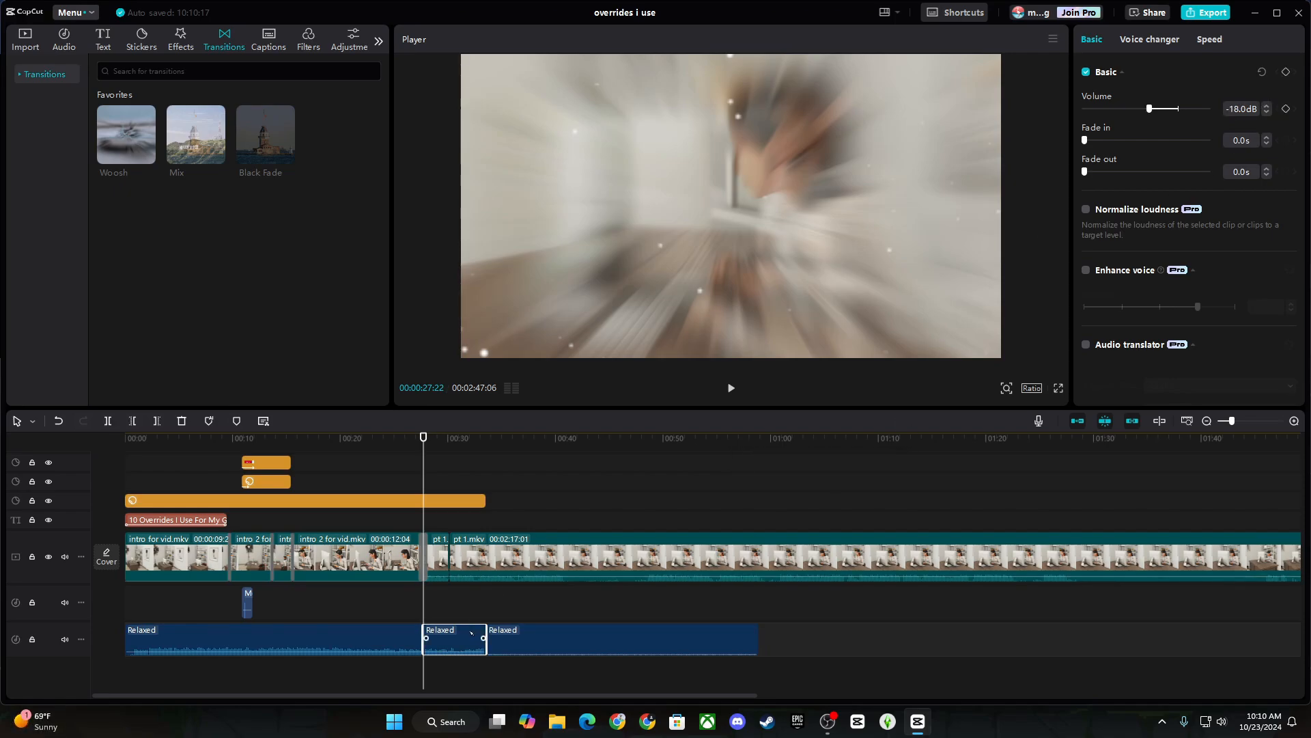
pyautogui.moveTo(1150, 108); pyautogui.dragTo(920, 115)
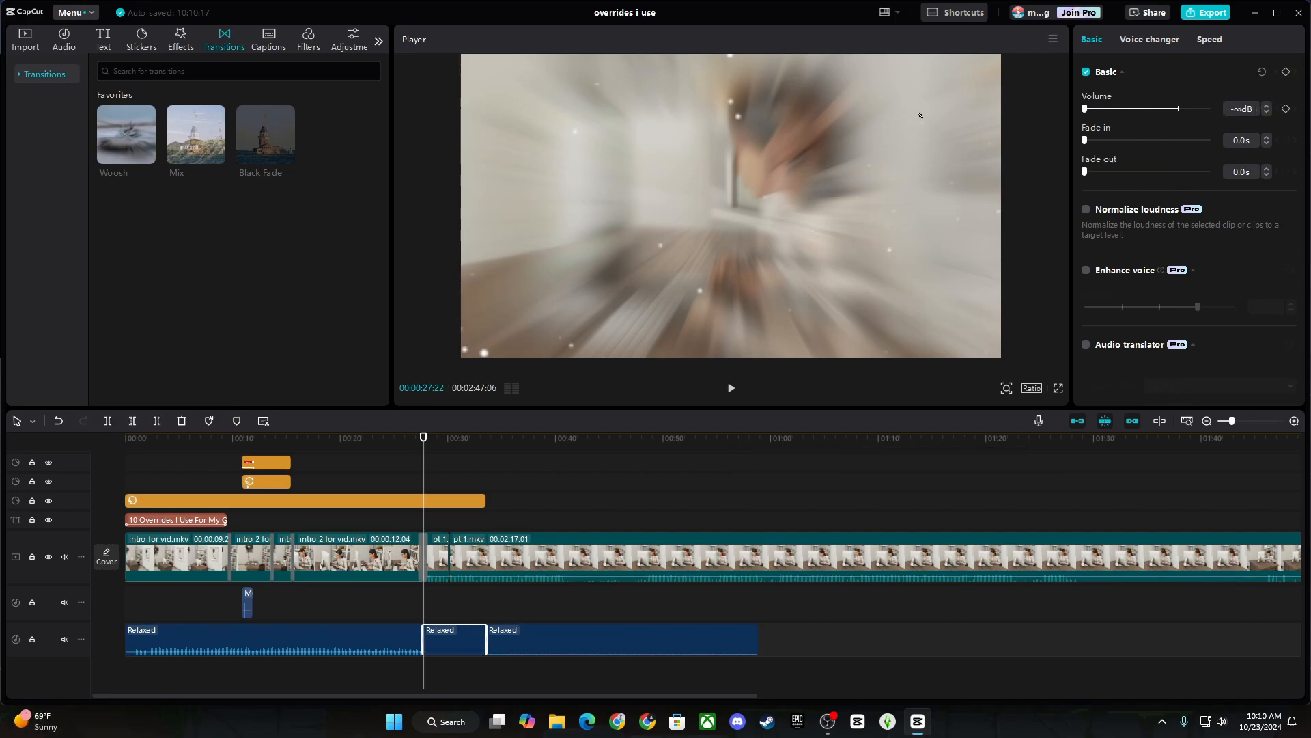
pyautogui.click(1237, 112)
pyautogui.write('-40.6')
# Add a favourite sound effect lined up with the start of the last transition.
pyautogui.click(397, 611)
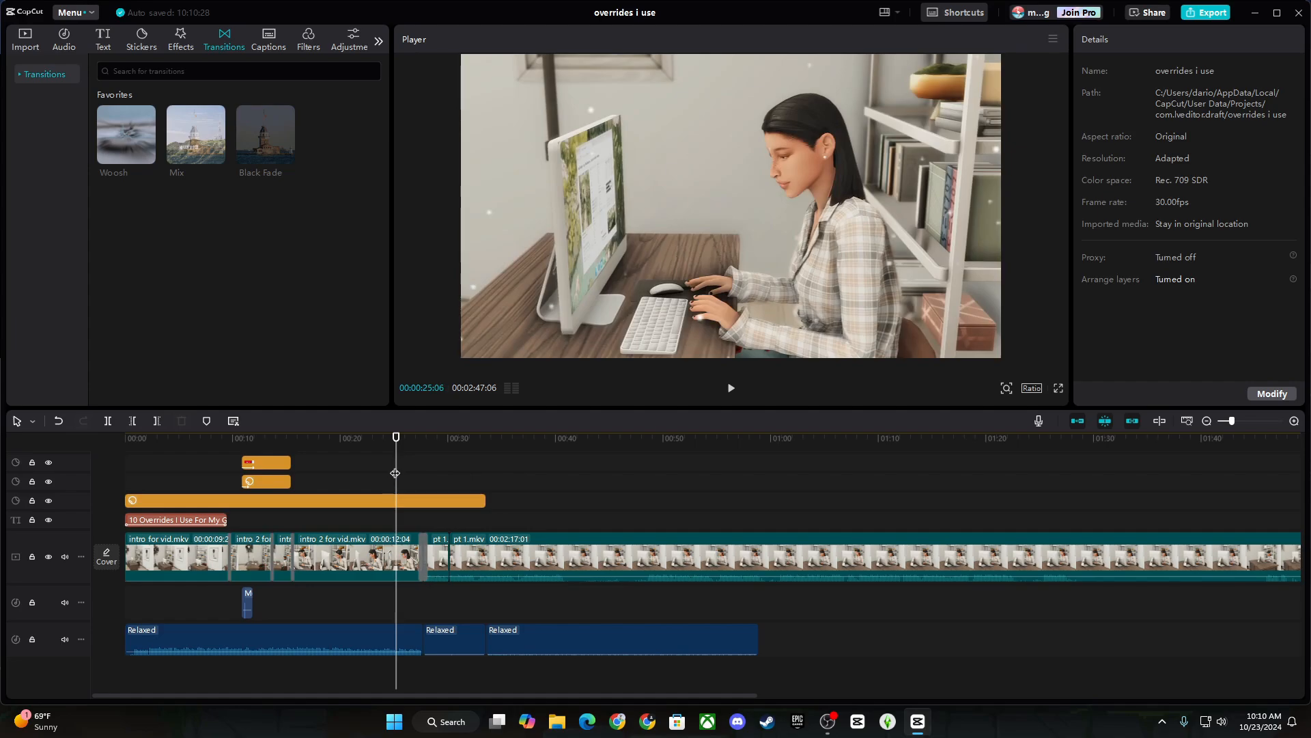
pyautogui.moveTo(396, 474); pyautogui.dragTo(423, 474)
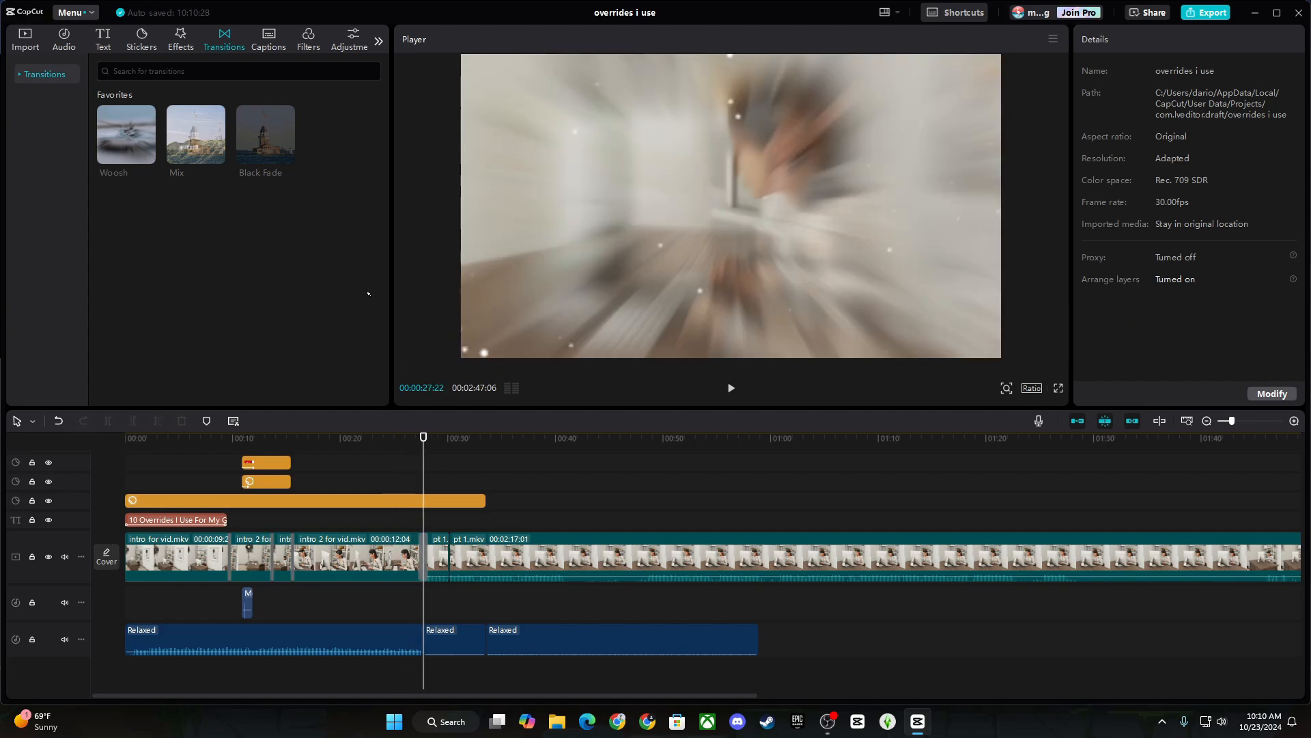
pyautogui.click(68, 39)
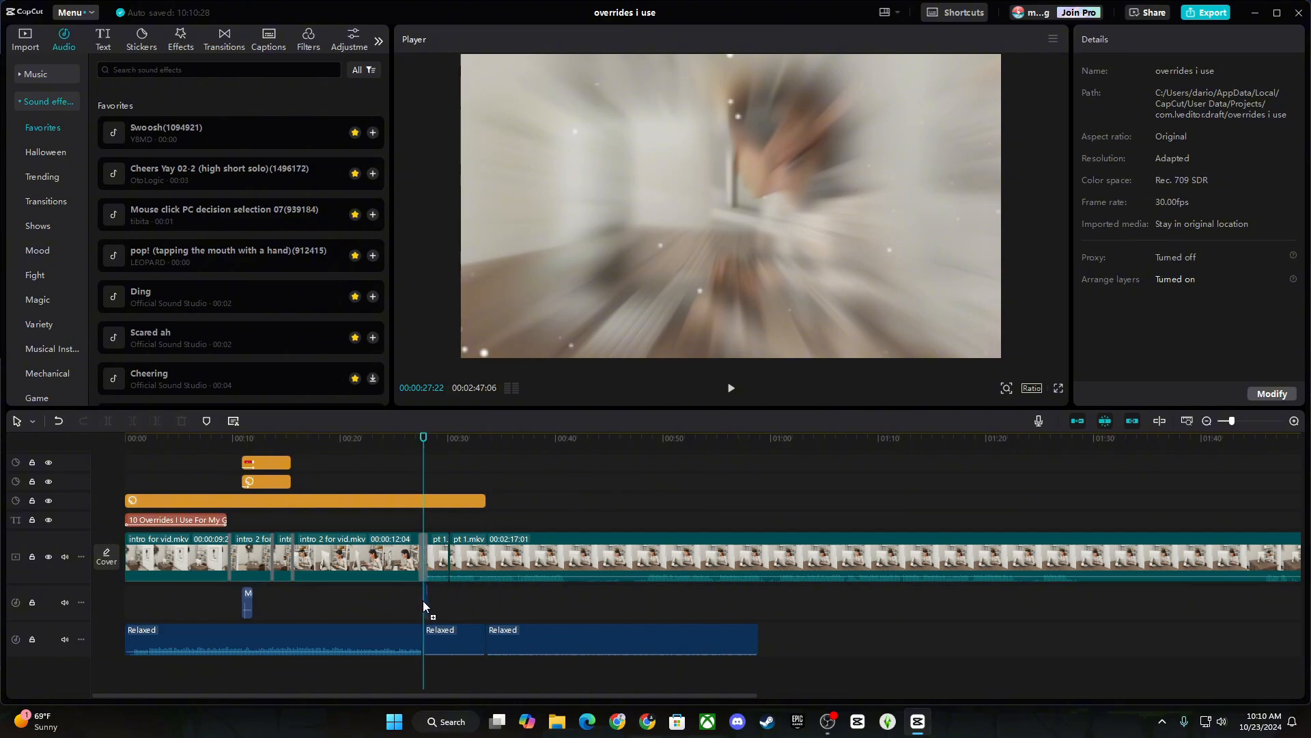
pyautogui.moveTo(419, 603); pyautogui.dragTo(418, 602)
pyautogui.moveTo(424, 460); pyautogui.dragTo(414, 459)
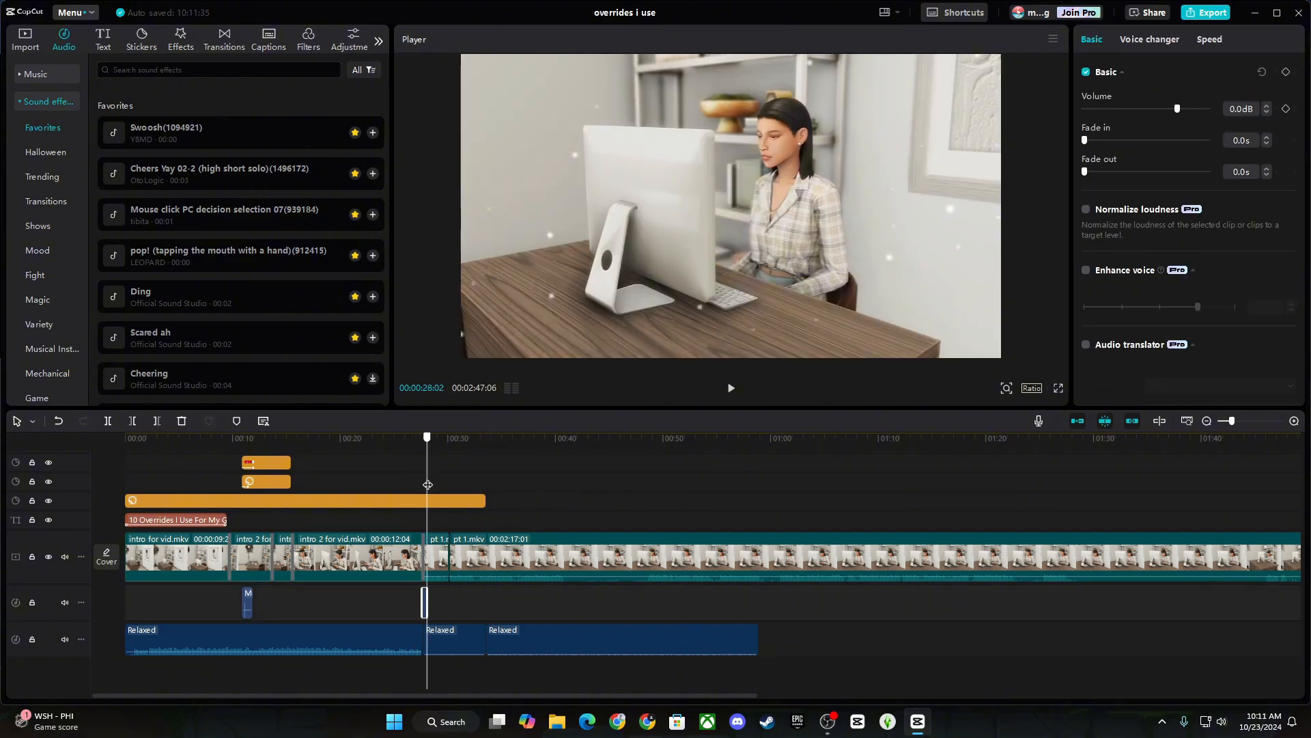
pyautogui.click(428, 485)
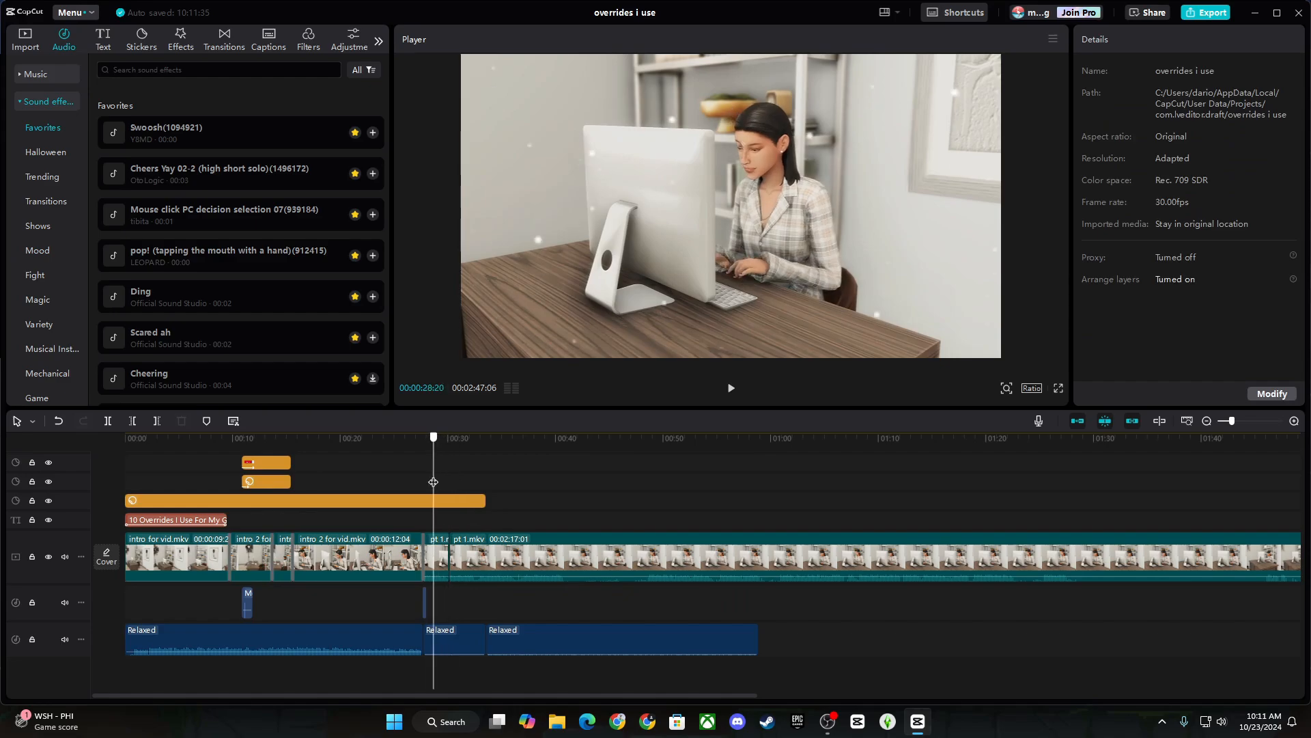
pyautogui.click(426, 483)
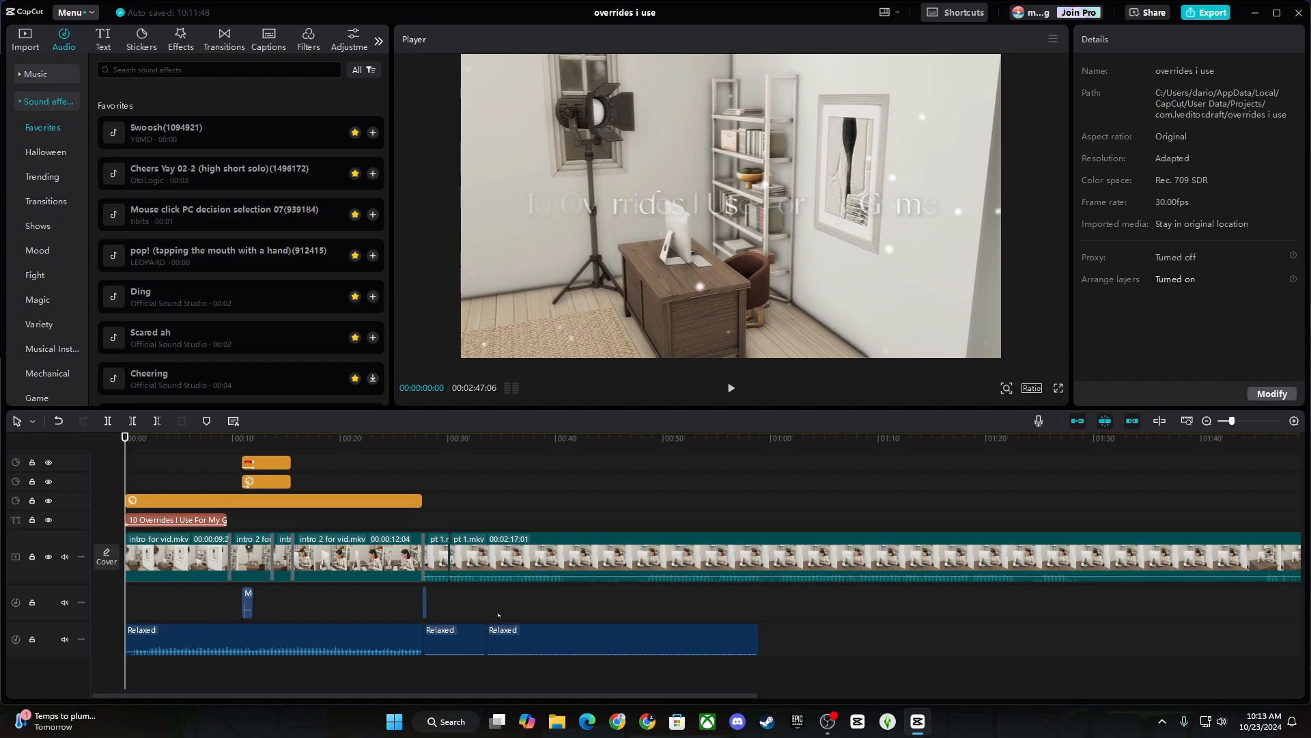
# Split pt 1.mkv at 00:40 and 00:48 and delete the seven-second piece between.
pyautogui.moveTo(588, 503); pyautogui.dragTo(452, 570)
pyautogui.moveTo(541, 513); pyautogui.dragTo(565, 507)
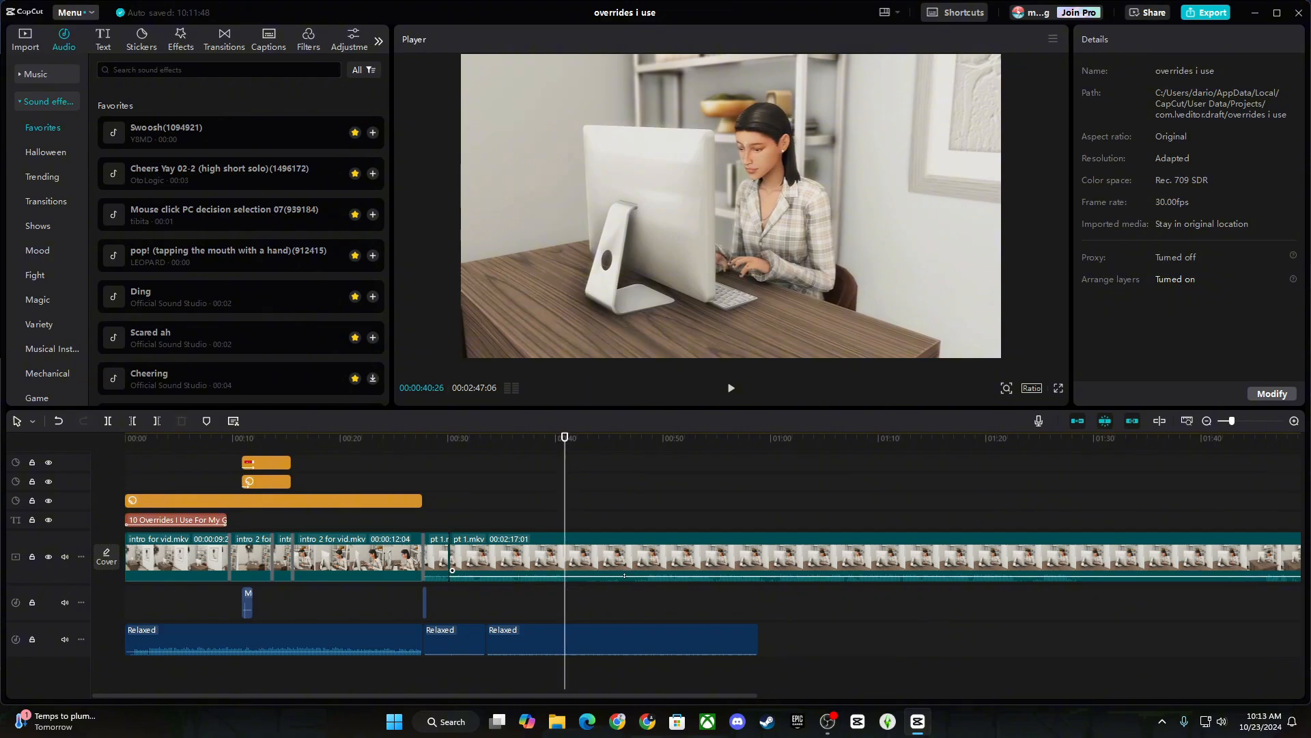
pyautogui.click(567, 555)
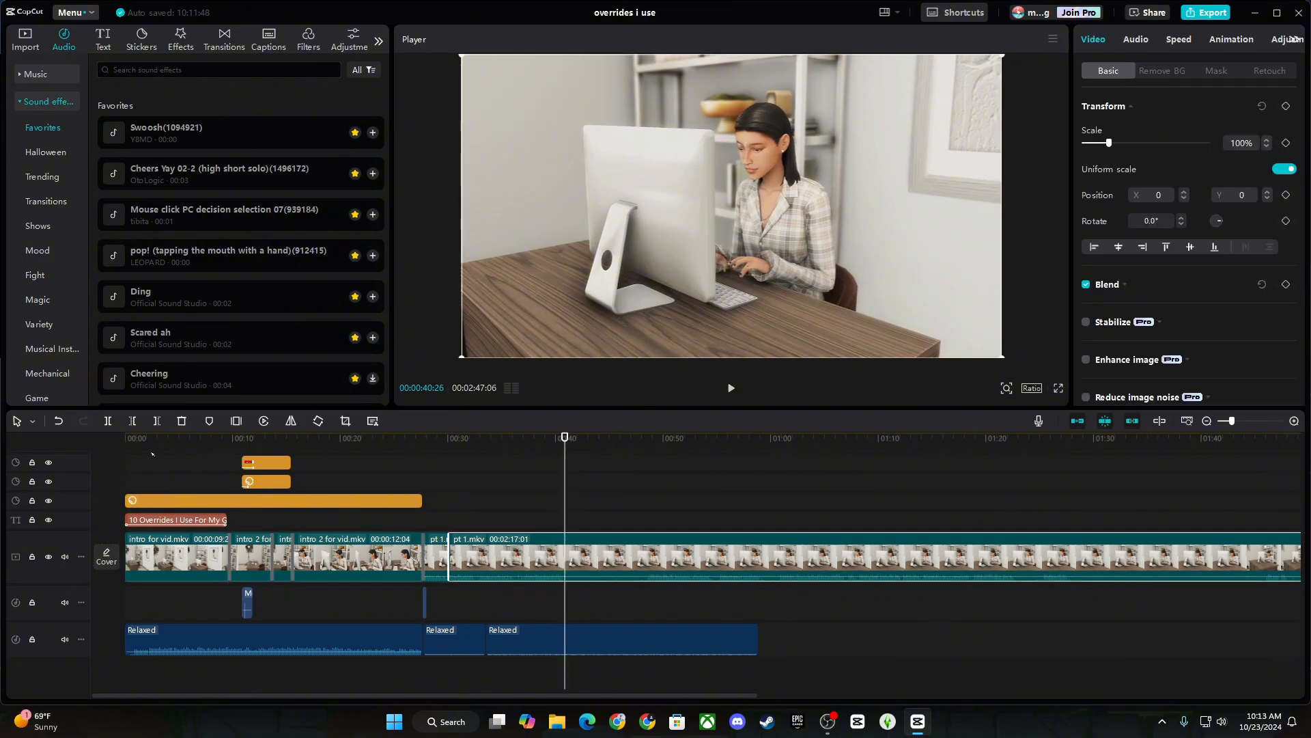
pyautogui.hotkey('ctrl', 'b')
pyautogui.click(647, 509)
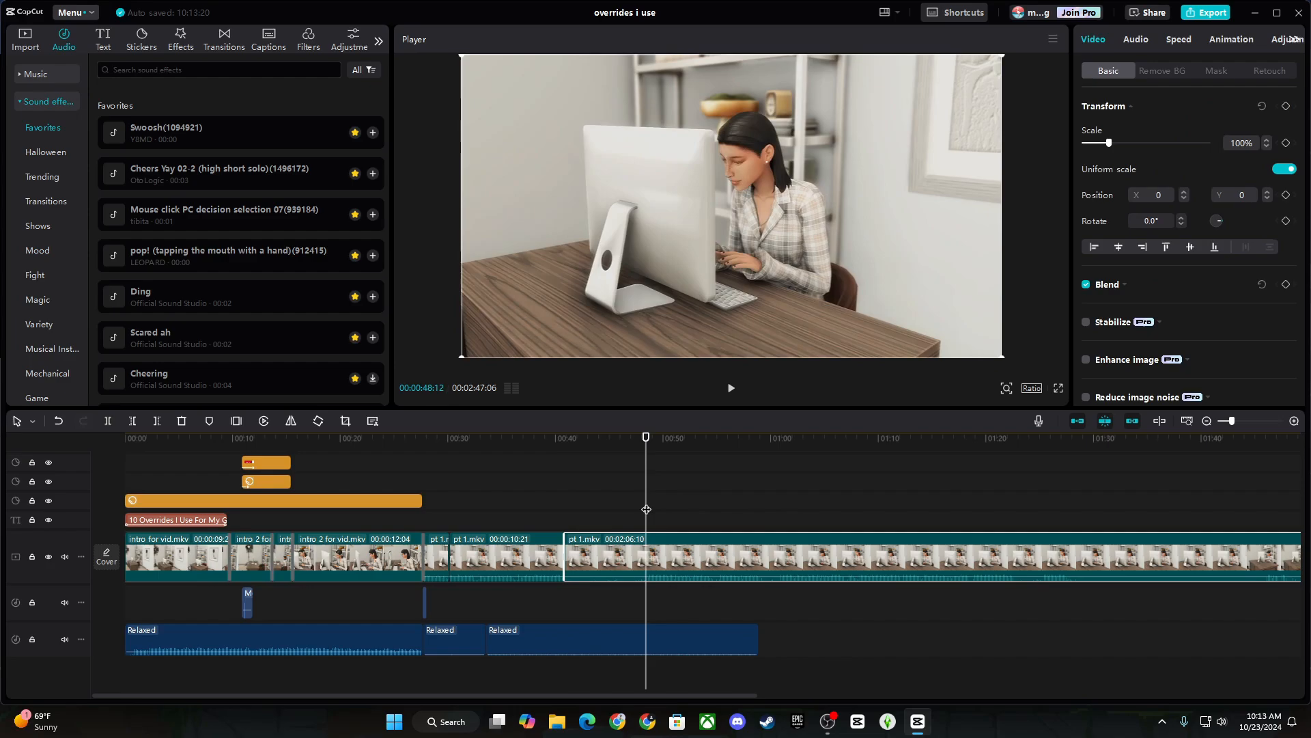
pyautogui.click(107, 421)
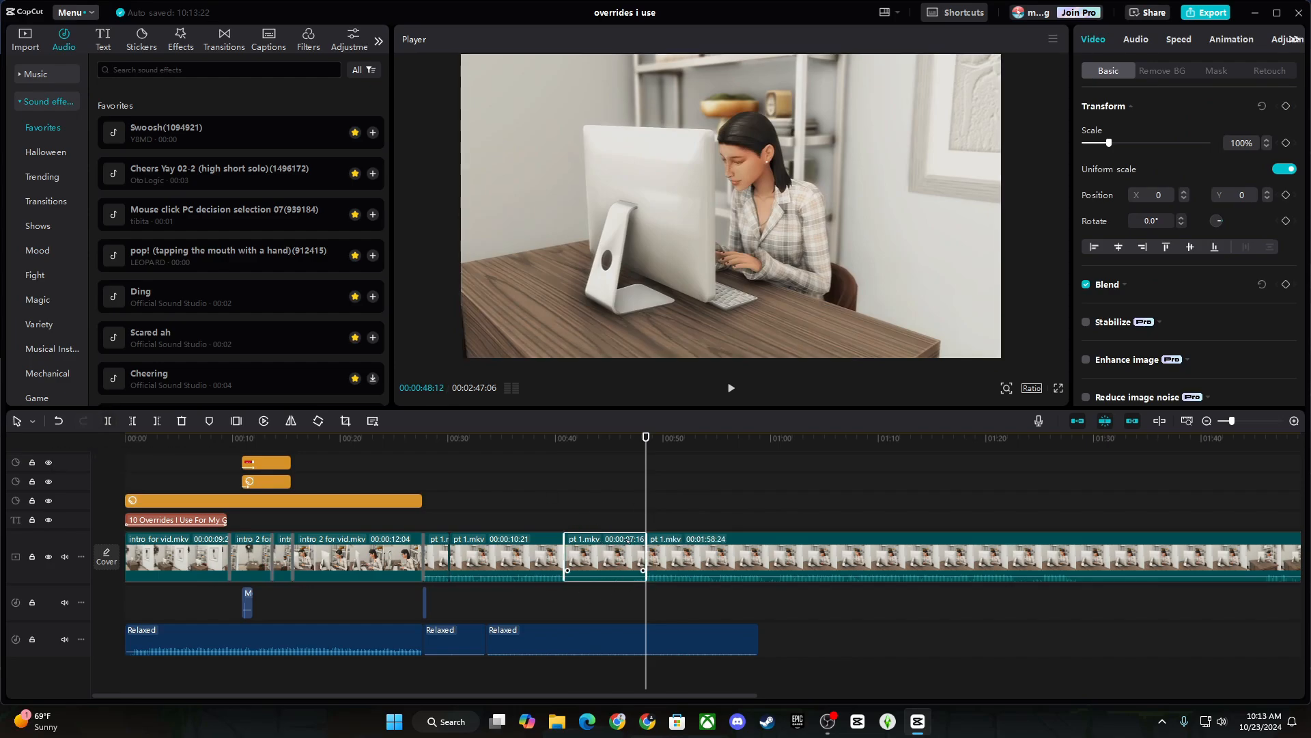
pyautogui.press('Delete')
pyautogui.click(550, 493)
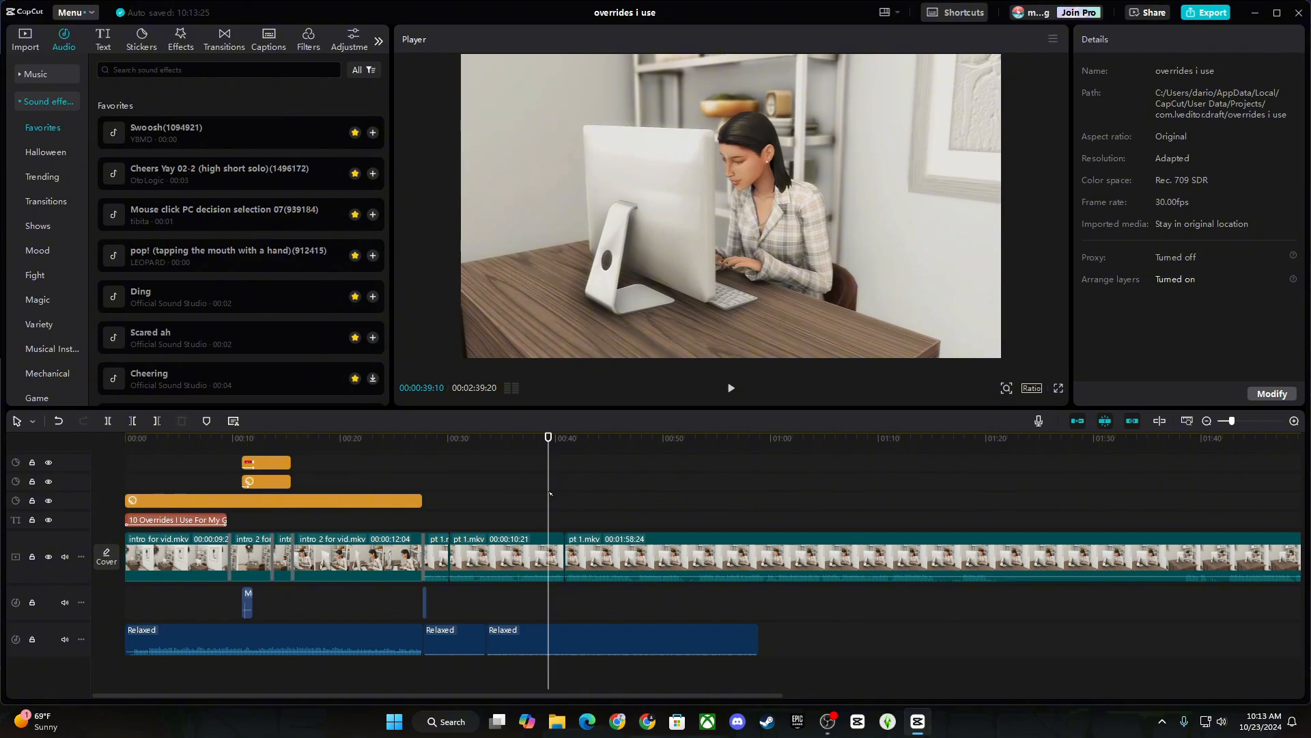
pyautogui.moveTo(451, 486); pyautogui.dragTo(433, 481)
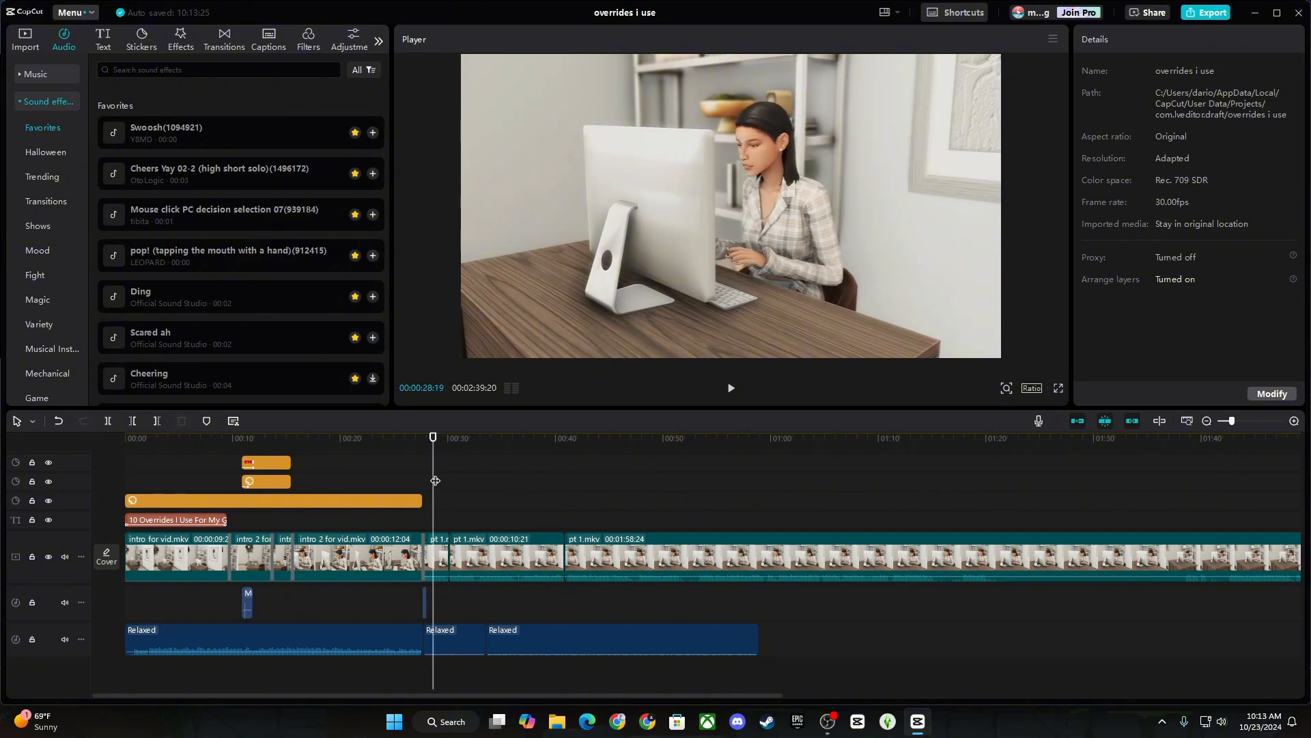